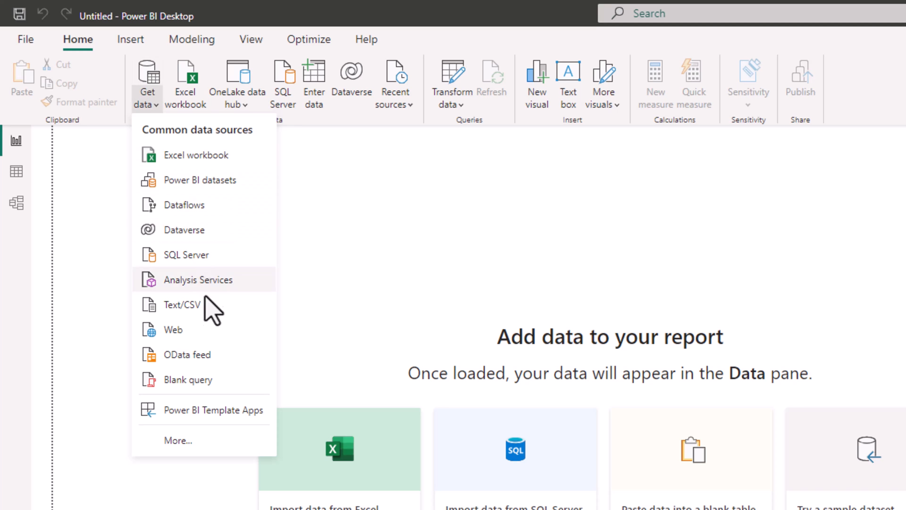
Step: Import Sales_Hierarchy.csv as a text/CSV source and open its data for transformation in Power Query Editor
{"action": "left_click", "coordinate": [204, 306]}
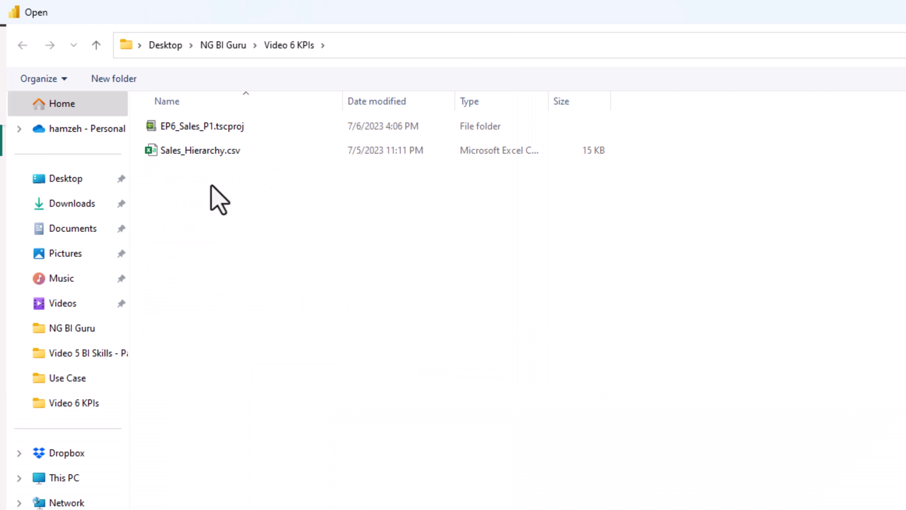
{"action": "double_click", "coordinate": [210, 152]}
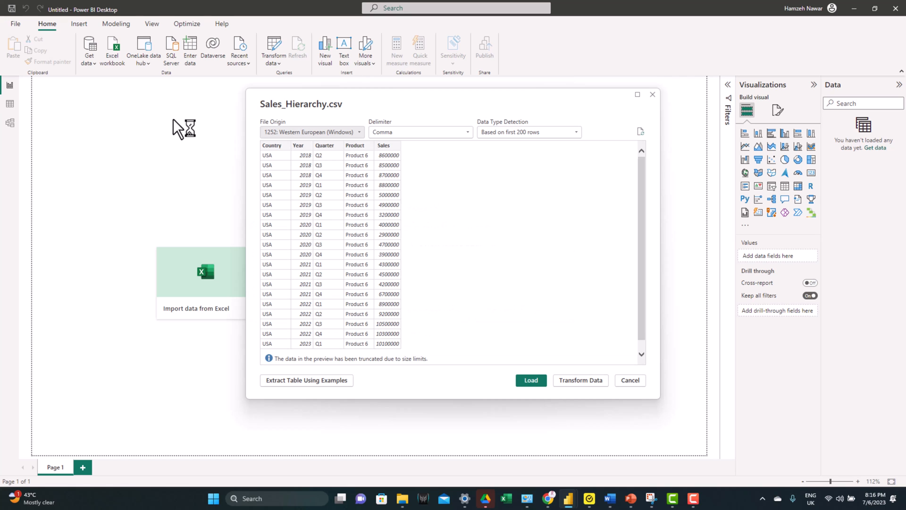
{"action": "left_click", "coordinate": [572, 379]}
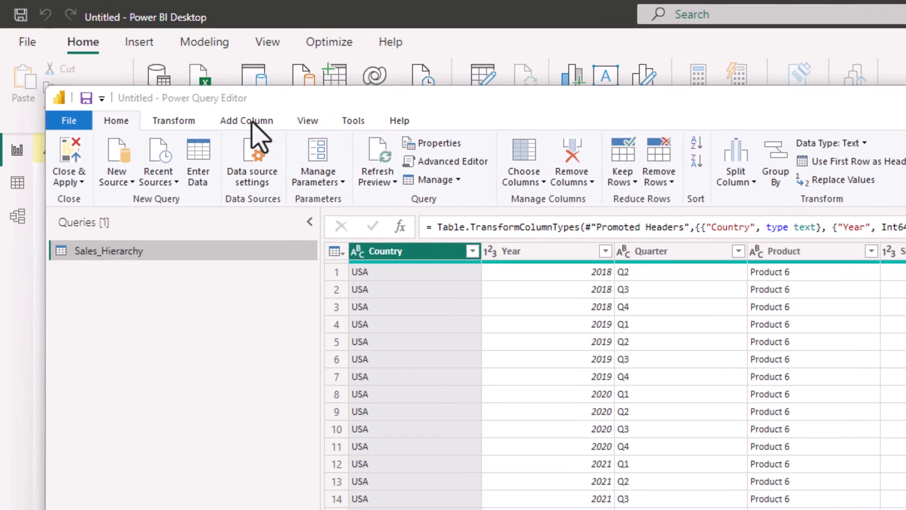
Step: Add a custom column named Date with the formula Date.AddDays(Date.AddQuarters(#date([Year],1,1), Number.From(Text.At([Quarter],1))), -1)
{"action": "left_click", "coordinate": [253, 122]}
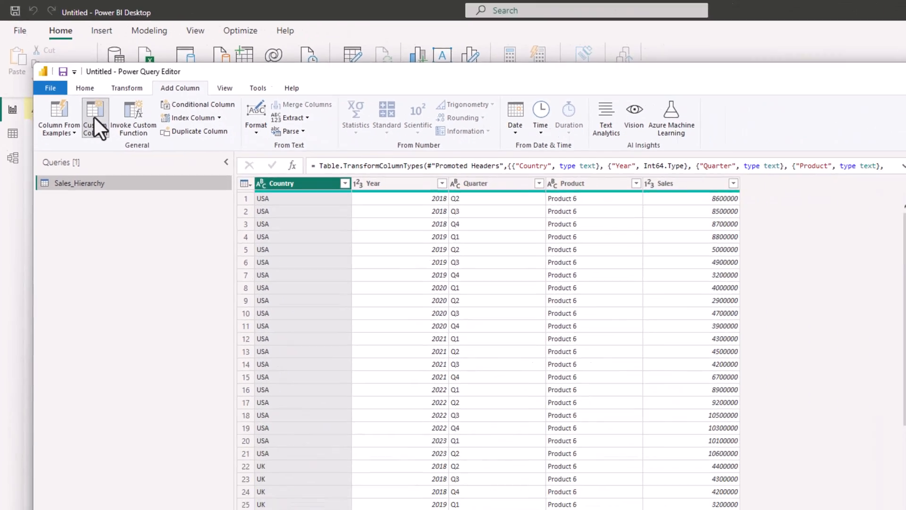
{"action": "left_click", "coordinate": [94, 117]}
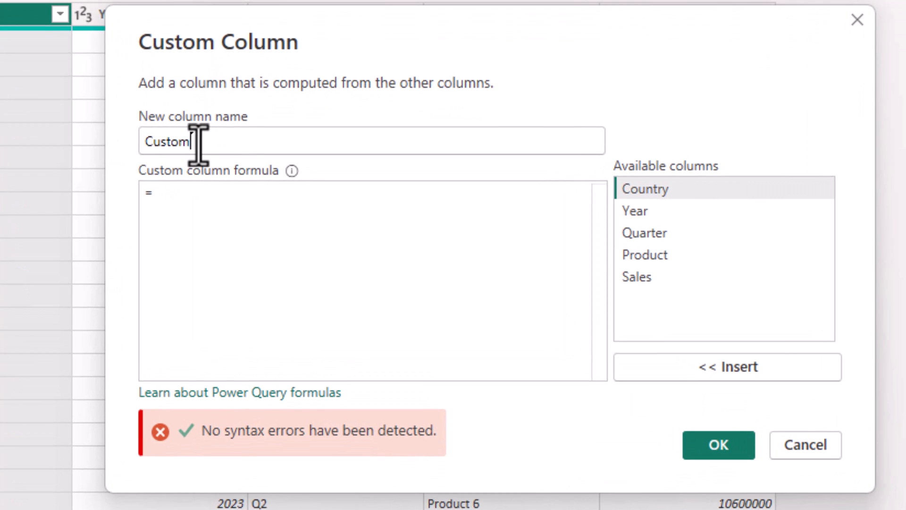
{"action": "double_click", "coordinate": [255, 168]}
{"action": "type", "text": "D"}
{"action": "left_click", "coordinate": [215, 200]}
{"action": "type", "text": "Date.AddDays(Date.AddQuarters(#date([Year],1,1), Number.From(Text.At([Quarter],1))), -1)"}
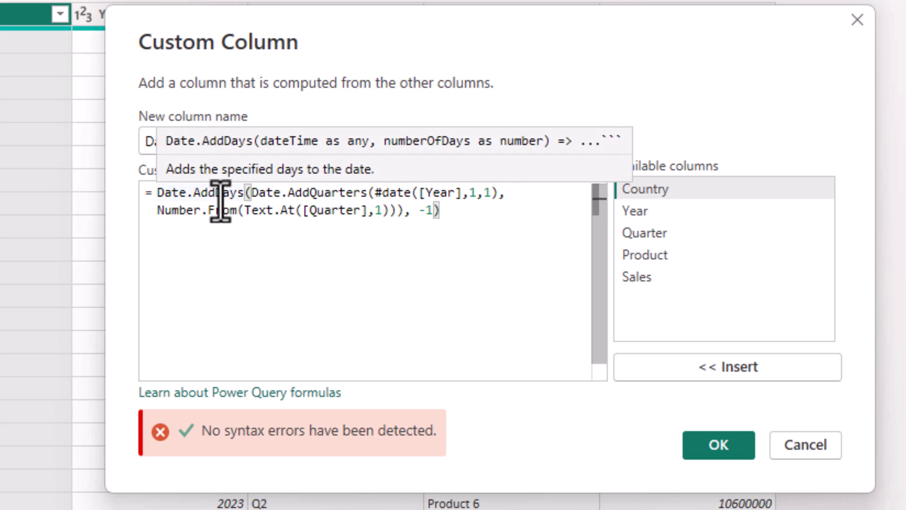
{"action": "key", "text": "ctrl+a"}
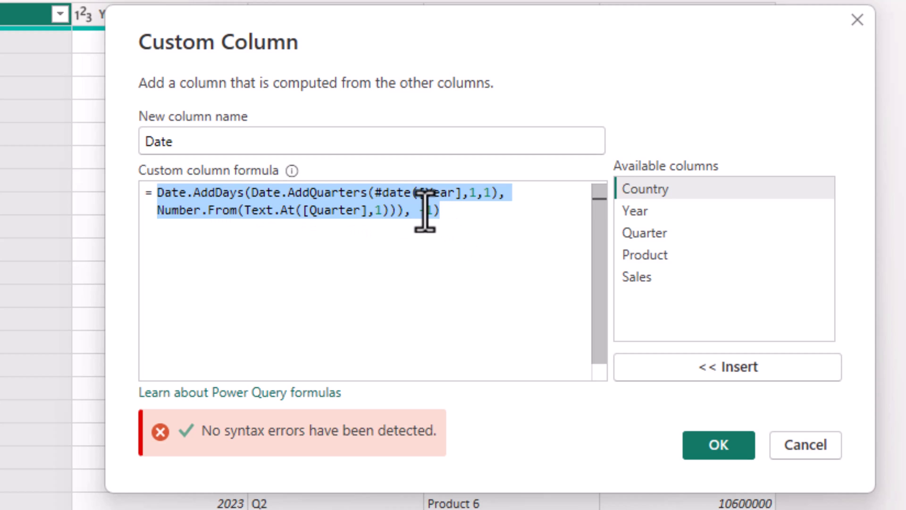
{"action": "left_click", "coordinate": [698, 448]}
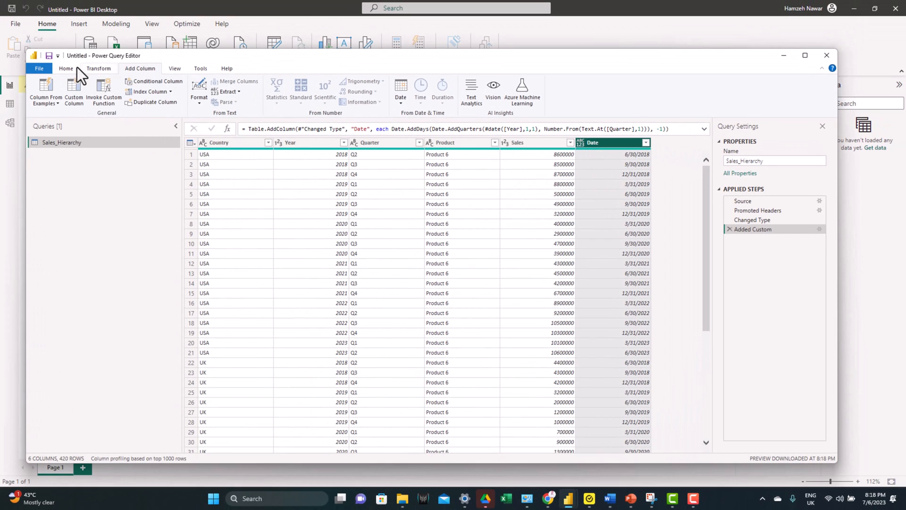
Step: Set the data type of the new Date column to Date
{"action": "left_click", "coordinate": [72, 68]}
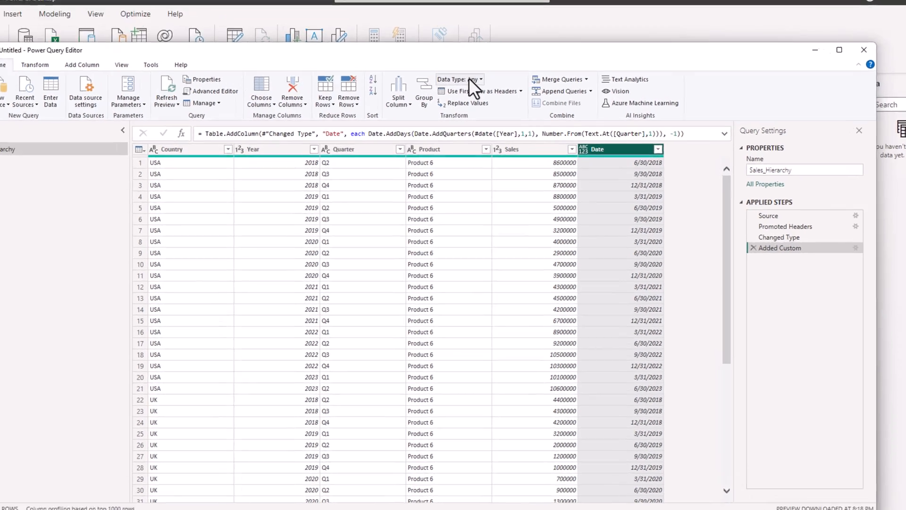
{"action": "left_click", "coordinate": [480, 82]}
{"action": "left_click", "coordinate": [456, 170]}
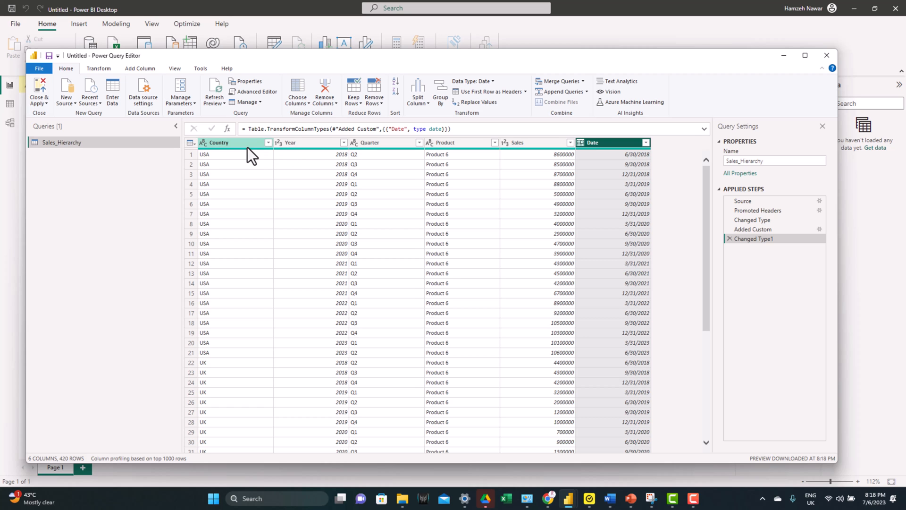
Step: Merge the Year and Quarter columns into one column named Period, using a custom "-" separator
{"action": "left_click", "coordinate": [307, 142]}
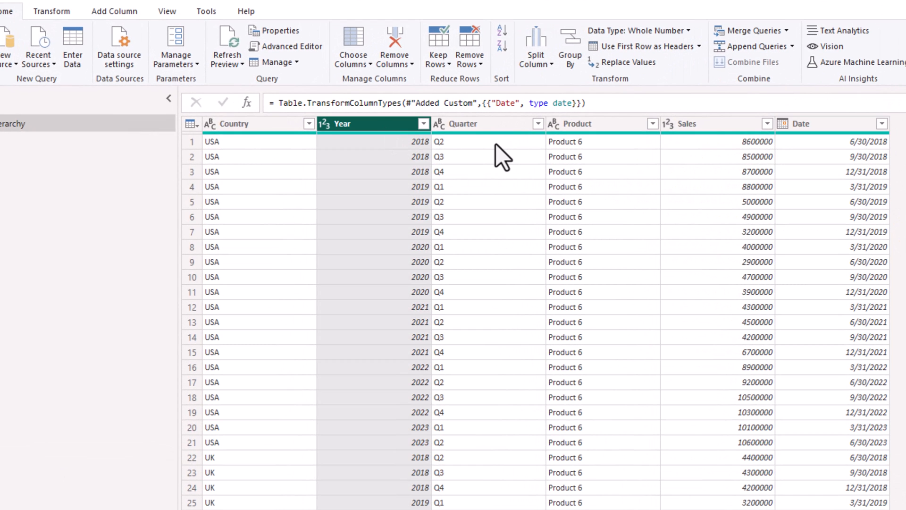
{"action": "left_click", "coordinate": [486, 126], "text": "ctrl"}
{"action": "right_click", "coordinate": [486, 126]}
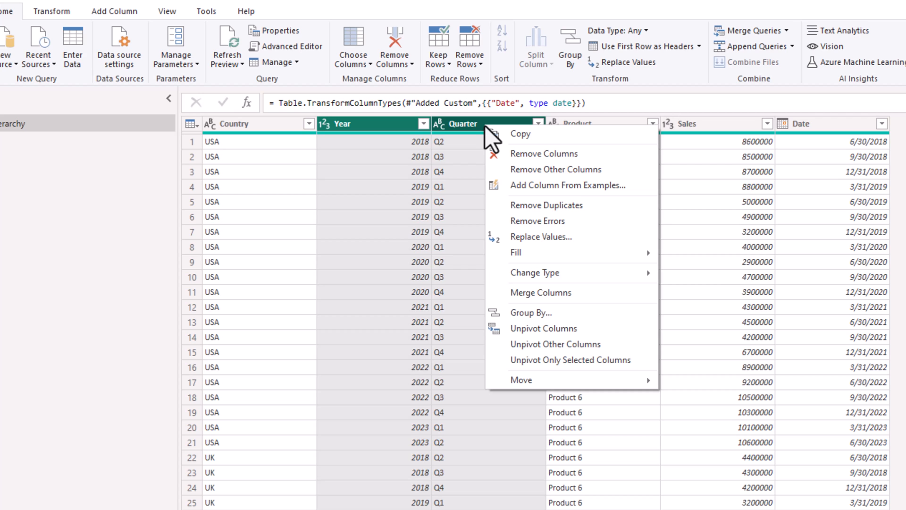
{"action": "left_click", "coordinate": [560, 290]}
{"action": "left_click", "coordinate": [478, 268]}
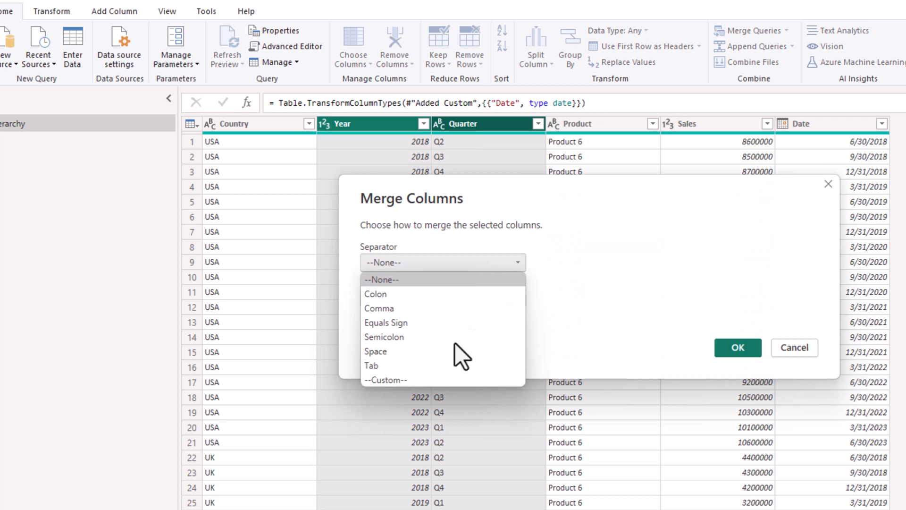
{"action": "left_click", "coordinate": [455, 380]}
{"action": "left_click", "coordinate": [416, 285]}
{"action": "type", "text": "-"}
{"action": "double_click", "coordinate": [414, 321]}
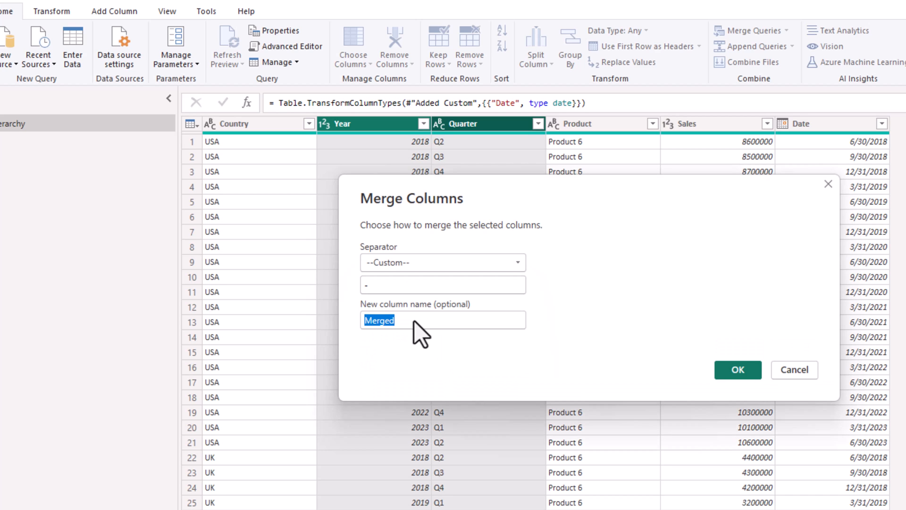
{"action": "type", "text": "Period"}
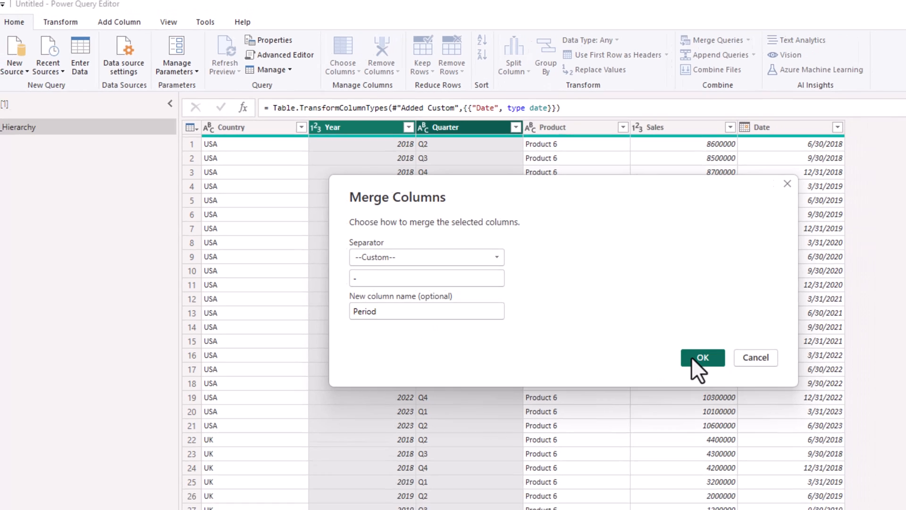
{"action": "left_click", "coordinate": [730, 372]}
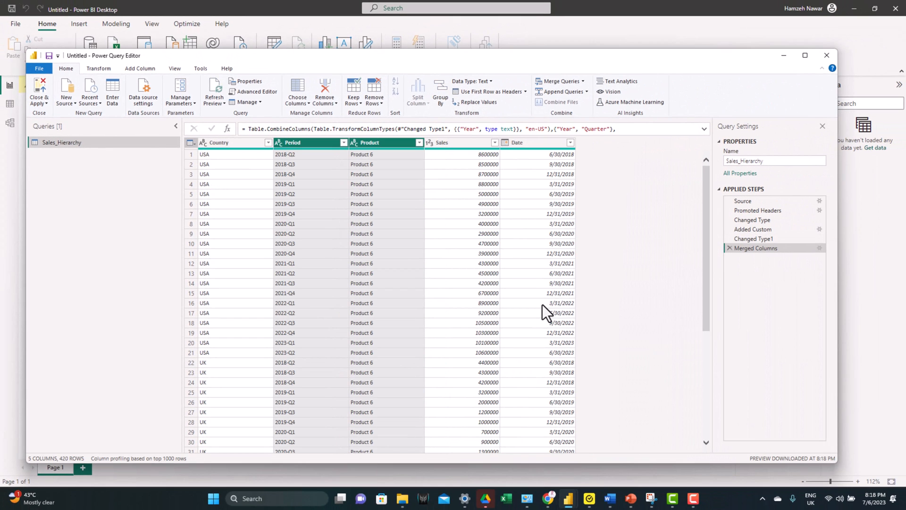
Step: Rename the Country column as L1 and the Product column as L2
{"action": "double_click", "coordinate": [225, 141]}
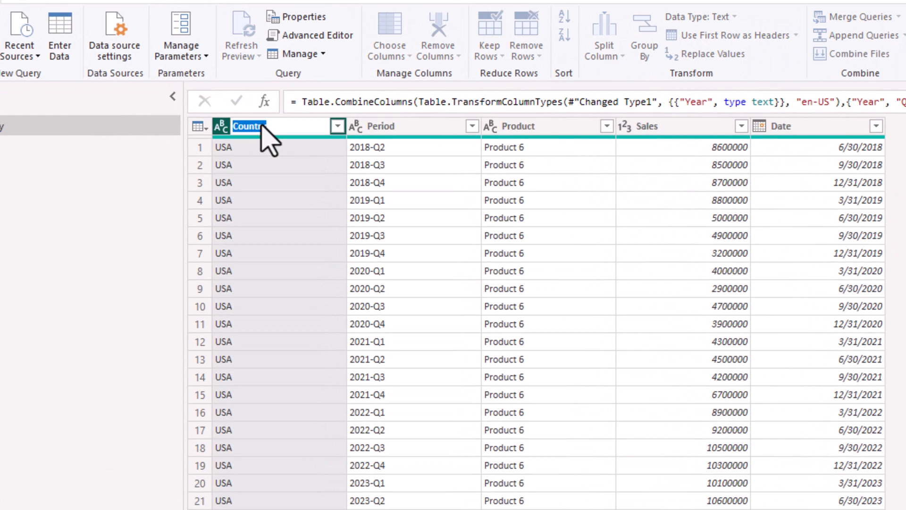
{"action": "type", "text": "L1"}
{"action": "key", "text": "Return"}
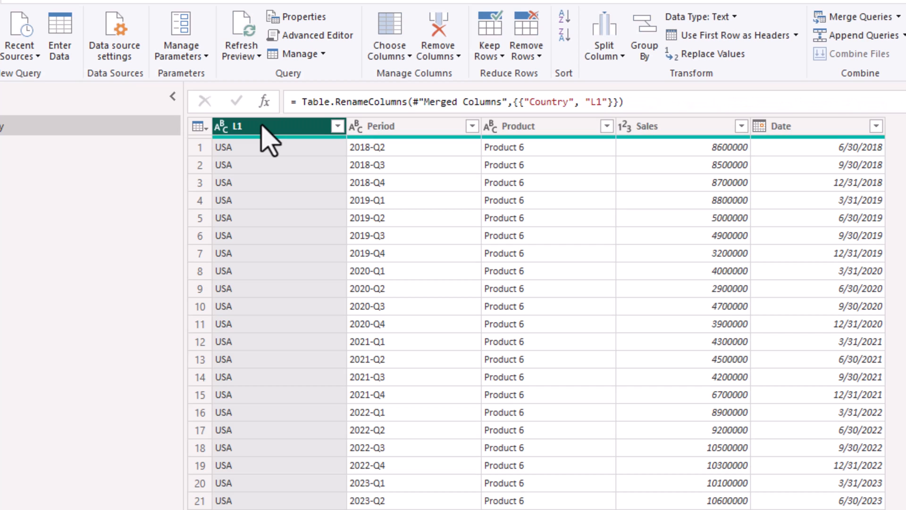
{"action": "left_click", "coordinate": [508, 137]}
{"action": "double_click", "coordinate": [507, 135]}
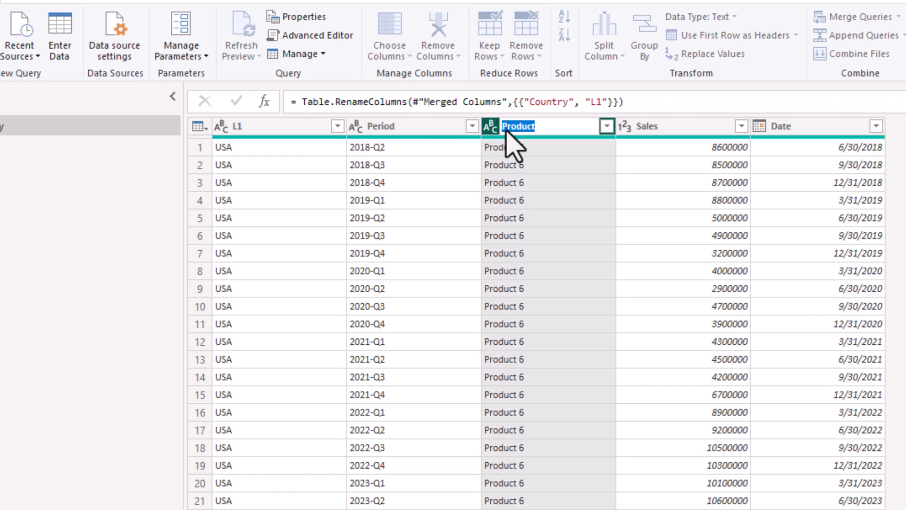
{"action": "type", "text": "L2"}
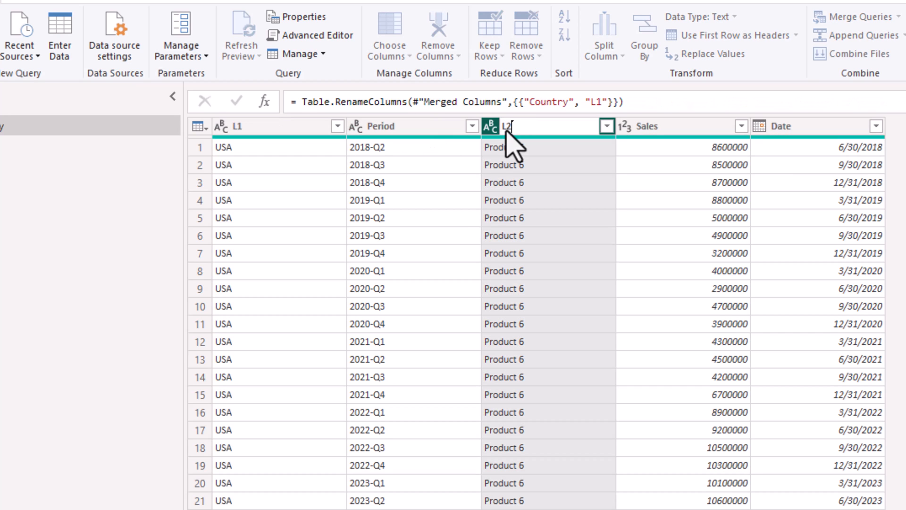
{"action": "key", "text": "Return"}
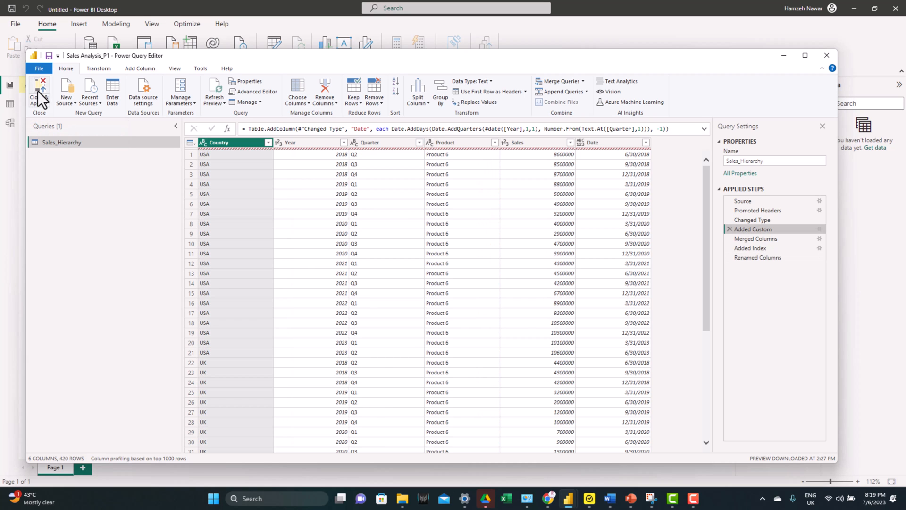
Step: Close the query editor and apply the Sales_Hierarchy transformations to the report's data model
{"action": "left_click", "coordinate": [38, 92]}
{"action": "left_click", "coordinate": [828, 120]}
{"action": "left_click", "coordinate": [829, 122]}
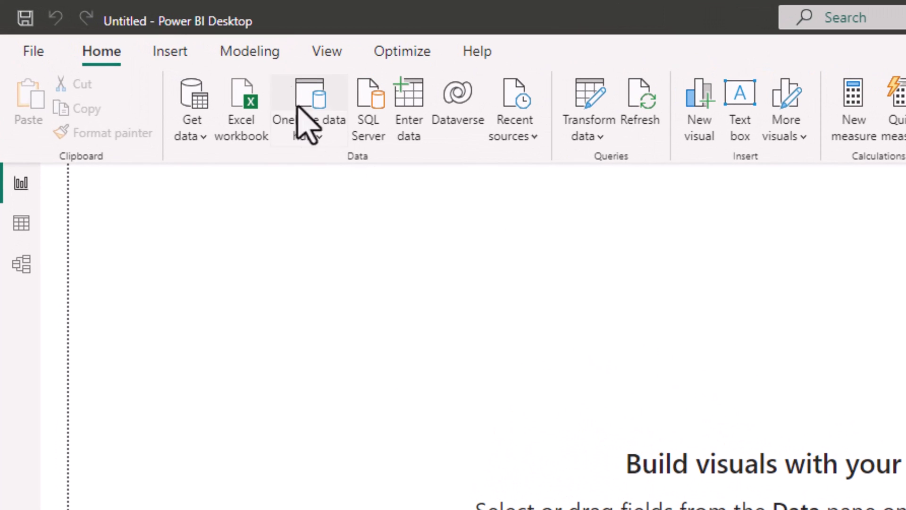
Step: Create a calculated Date table filtering CALENDARAUTO() between the minimum and maximum Sales_Hierarchy[Date], with Year, Month Name and Period columns, and view its rows
{"action": "left_click", "coordinate": [259, 62]}
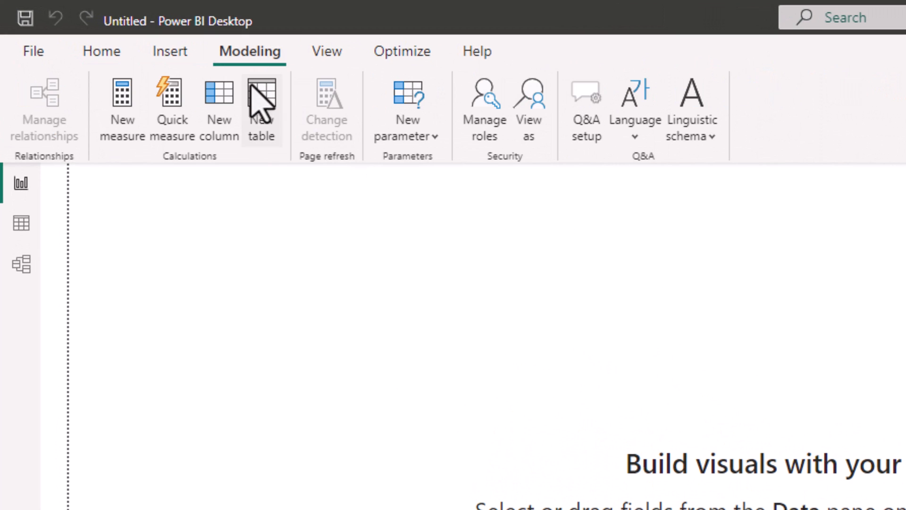
{"action": "left_click", "coordinate": [262, 98]}
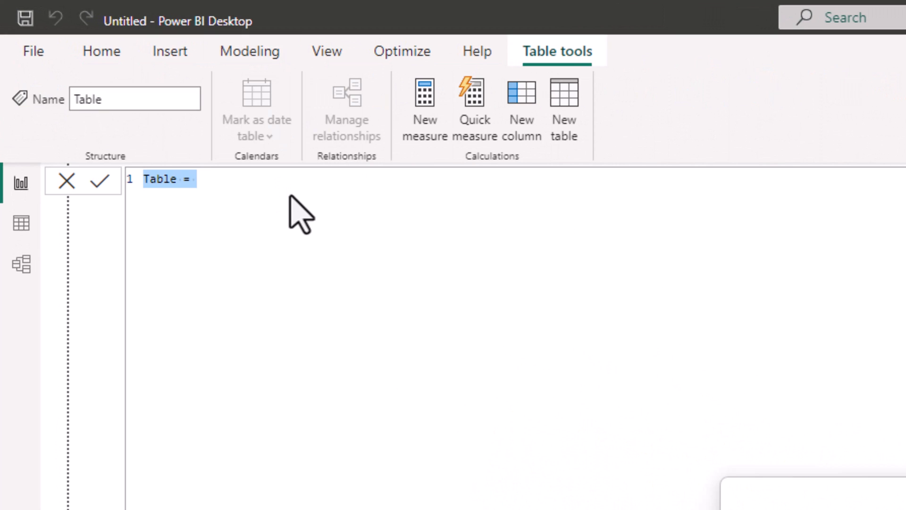
{"action": "type", "text": "Date = VAR MinDate =  MIN ( Sales_Hierarchy[Date] ) VAR MaxDate = MAX ( Sales_Hierarchy[Date] )  RETURN ADDCOLUMNS (     FILTER (         CALENDARAUTO( ),         AND ( [Date] >= MinDate,[Date] <= MaxDate )     ),     \"Year\", YEAR ( [Date] ),     \"Month Name\", FORMAT ( [Date], \"mmmm\" ),     \"Period\", YEAR ( [Date] ) & \"-Q\" & QUARTER([Date]) )"}
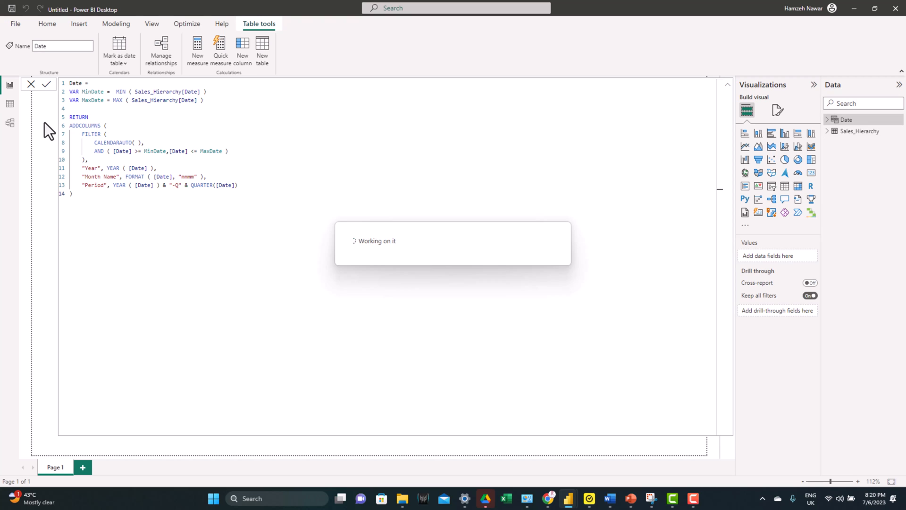
{"action": "left_click", "coordinate": [10, 105]}
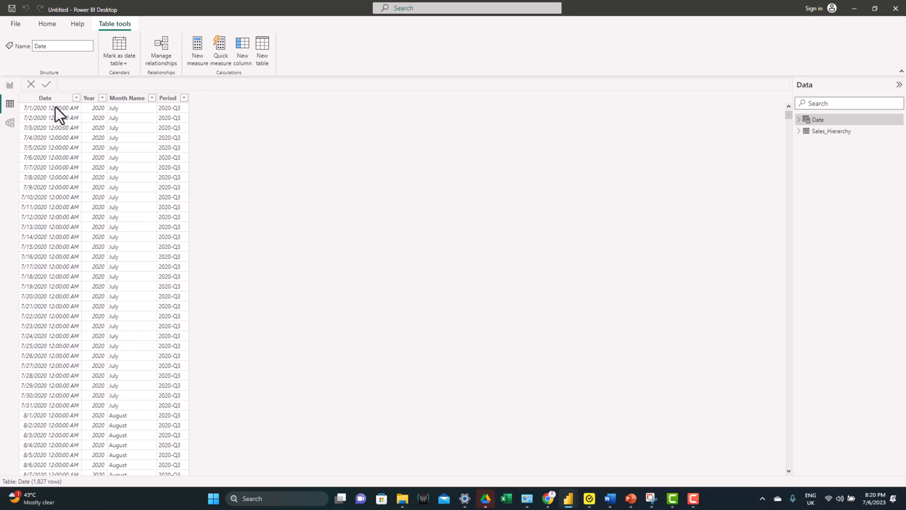
Step: Create a relationship between the Date column of Sales_Hierarchy and the Date column of the Date table
{"action": "left_click", "coordinate": [9, 122]}
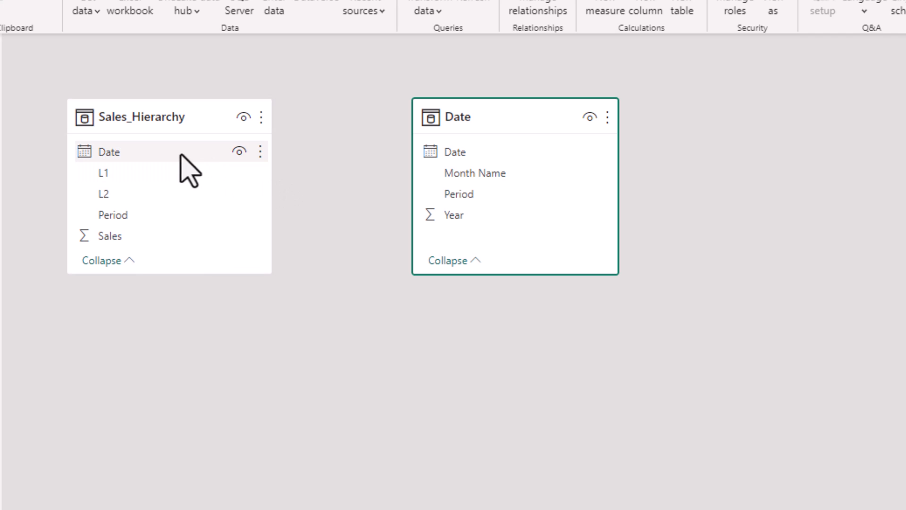
{"action": "left_click", "coordinate": [115, 141]}
{"action": "left_click_drag", "start_coordinate": [180, 154], "coordinate": [467, 154]}
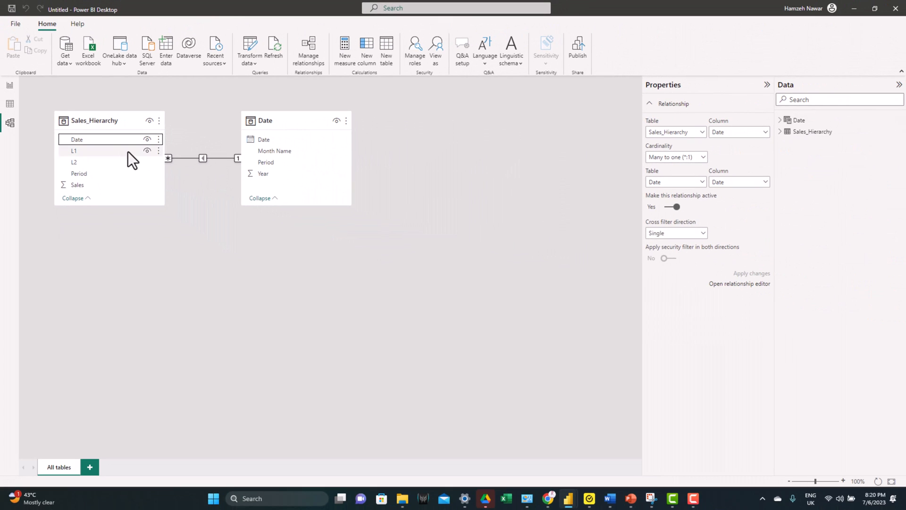
Step: Return to the report page and set its canvas background to the image BG_Trends.svg with image fit Fit
{"action": "left_click", "coordinate": [15, 94]}
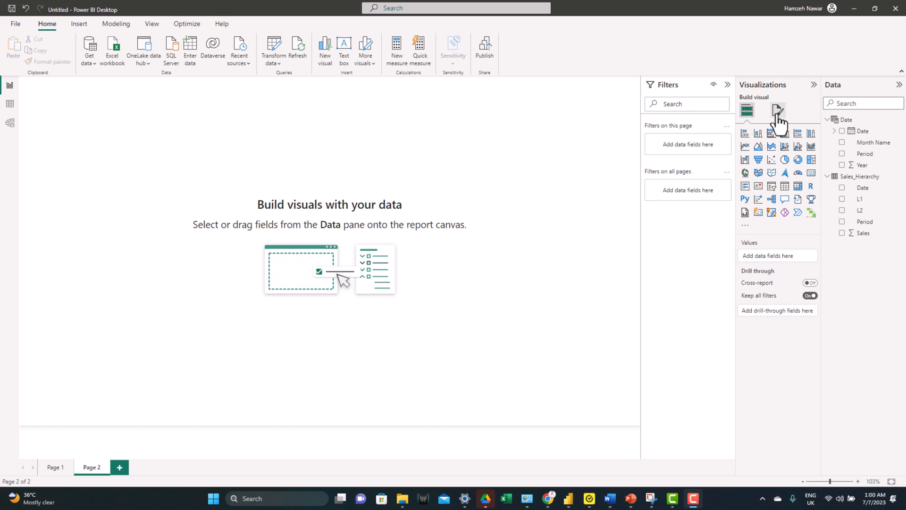
{"action": "left_click", "coordinate": [778, 112]}
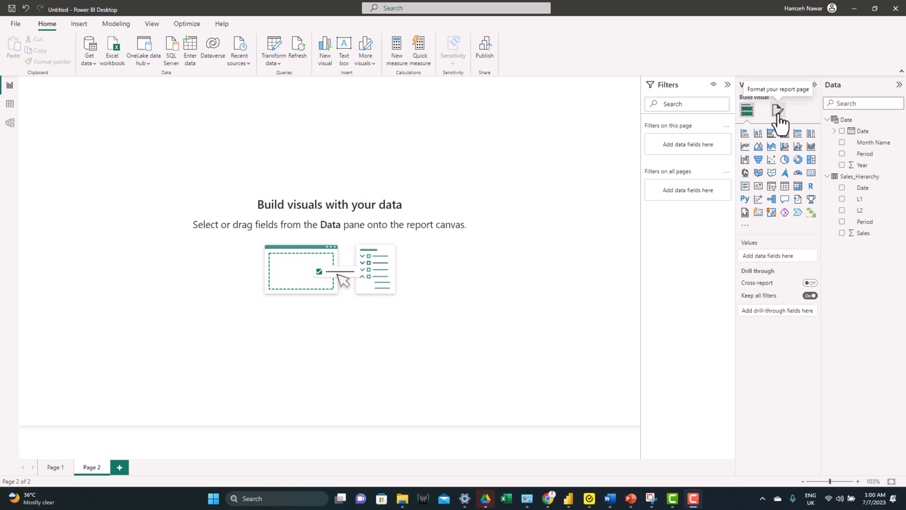
{"action": "left_click", "coordinate": [755, 194]}
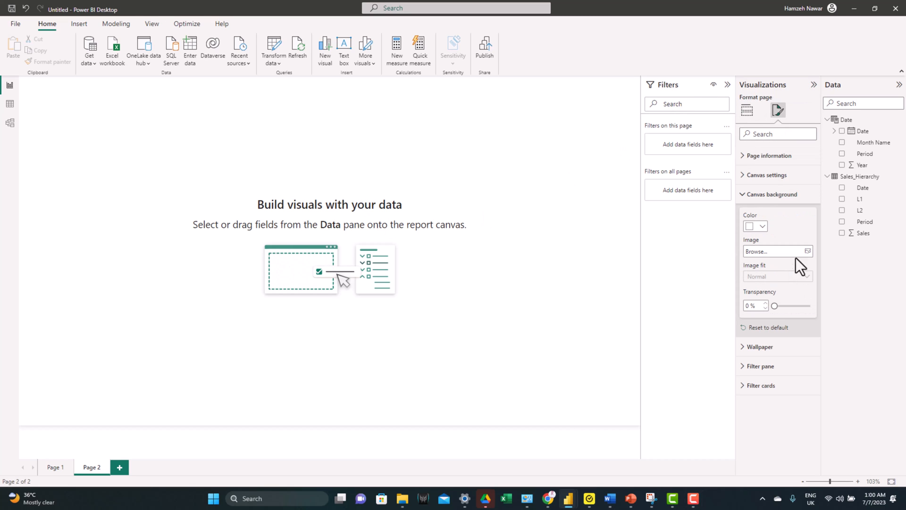
{"action": "left_click", "coordinate": [809, 252]}
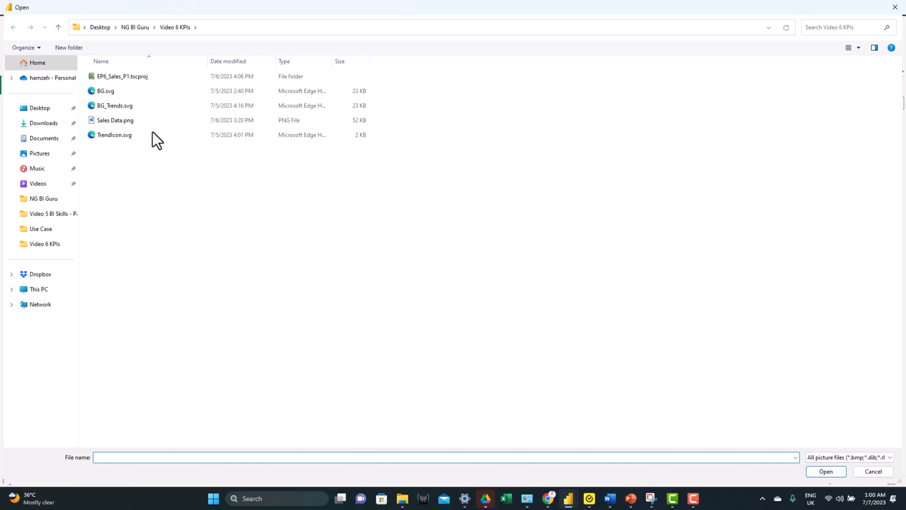
{"action": "double_click", "coordinate": [97, 107]}
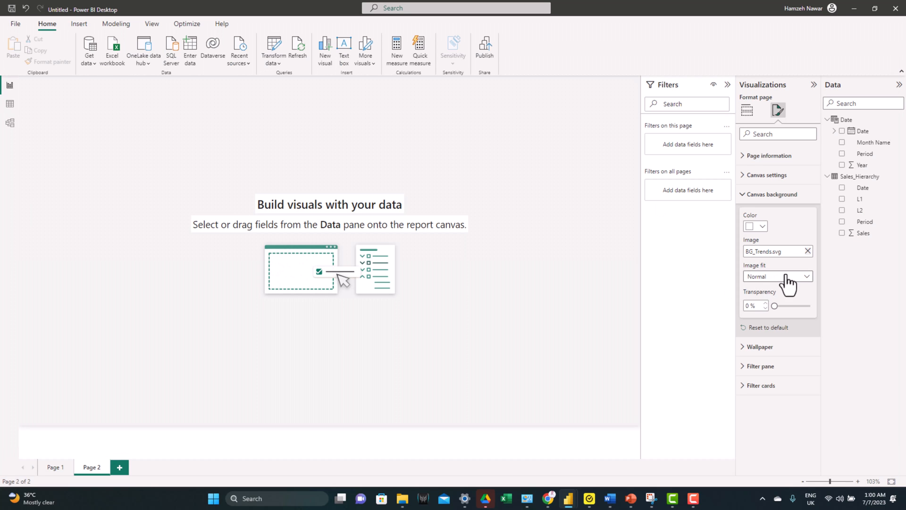
{"action": "left_click", "coordinate": [785, 280]}
{"action": "left_click", "coordinate": [758, 301]}
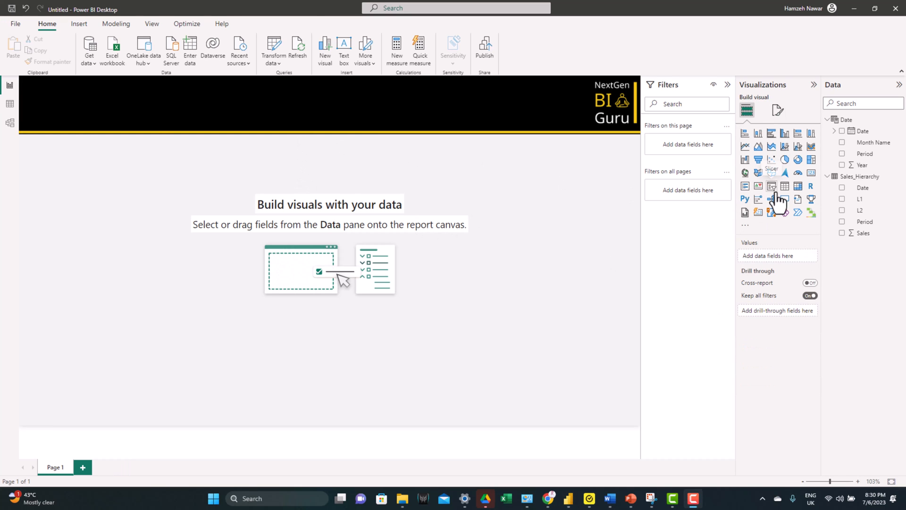
Step: Insert a slicer, stretch it as a thin strip across the page beneath the header, and assign the Sales_Hierarchy L1 field
{"action": "left_click", "coordinate": [772, 186]}
{"action": "left_click_drag", "start_coordinate": [137, 89], "coordinate": [123, 148]}
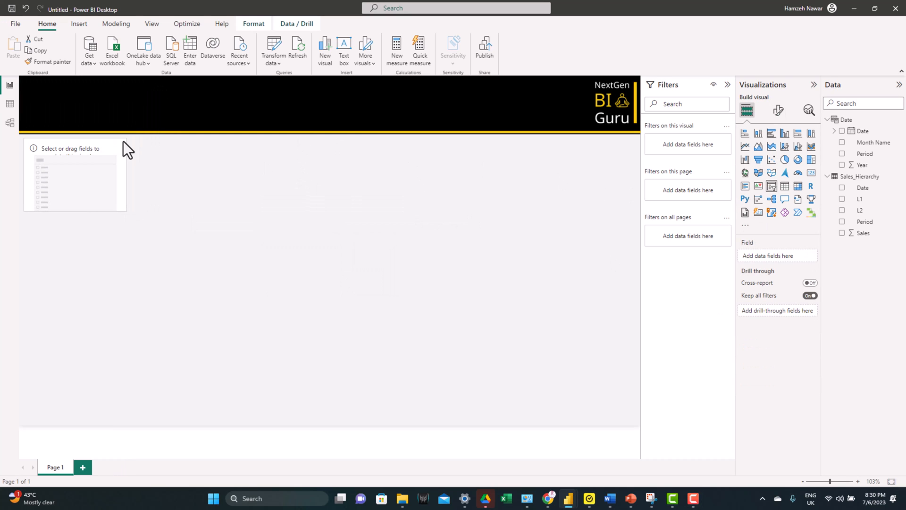
{"action": "left_click_drag", "start_coordinate": [125, 211], "coordinate": [635, 164]}
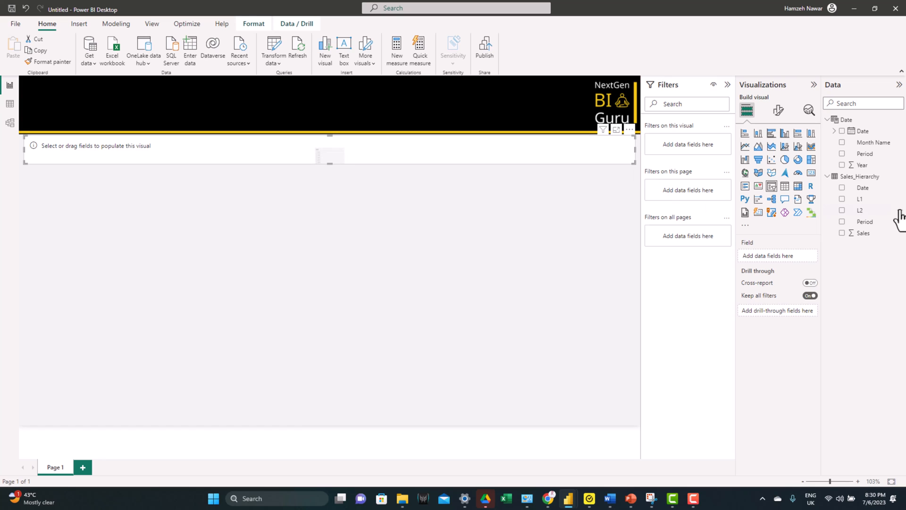
{"action": "left_click", "coordinate": [842, 199]}
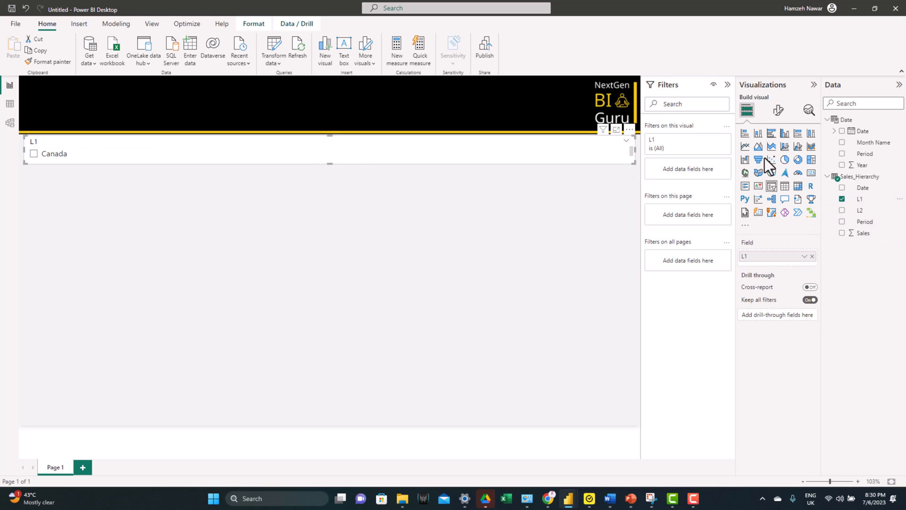
Step: Set the L1 slicer's style to Tile, enable its Select all option, and turn off the slicer header
{"action": "left_click", "coordinate": [778, 110]}
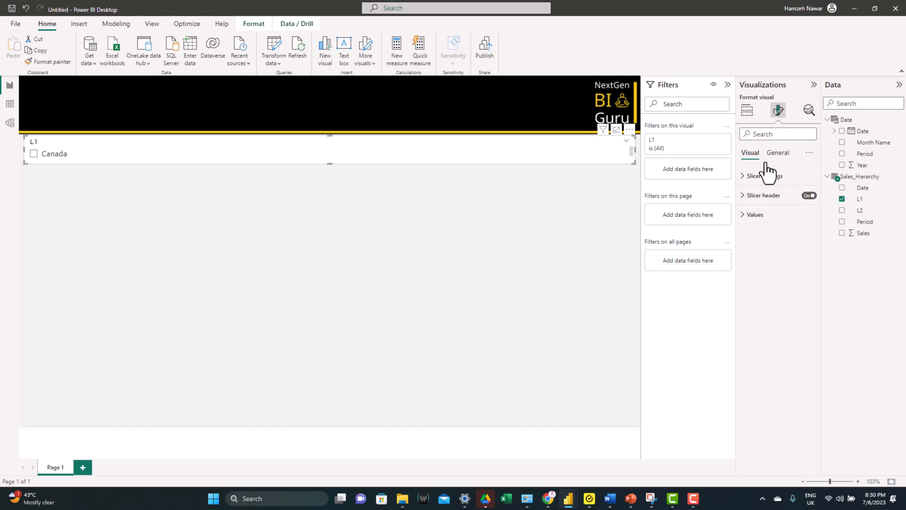
{"action": "left_click", "coordinate": [768, 225]}
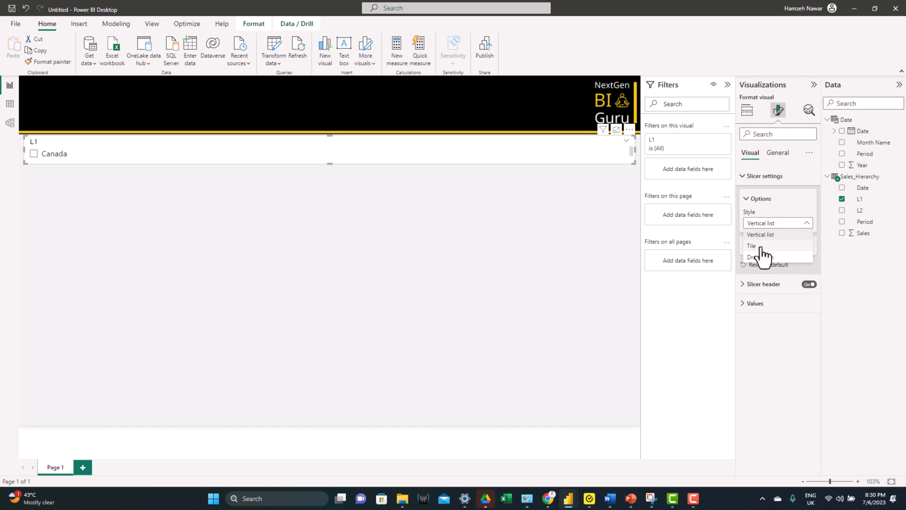
{"action": "left_click", "coordinate": [758, 247]}
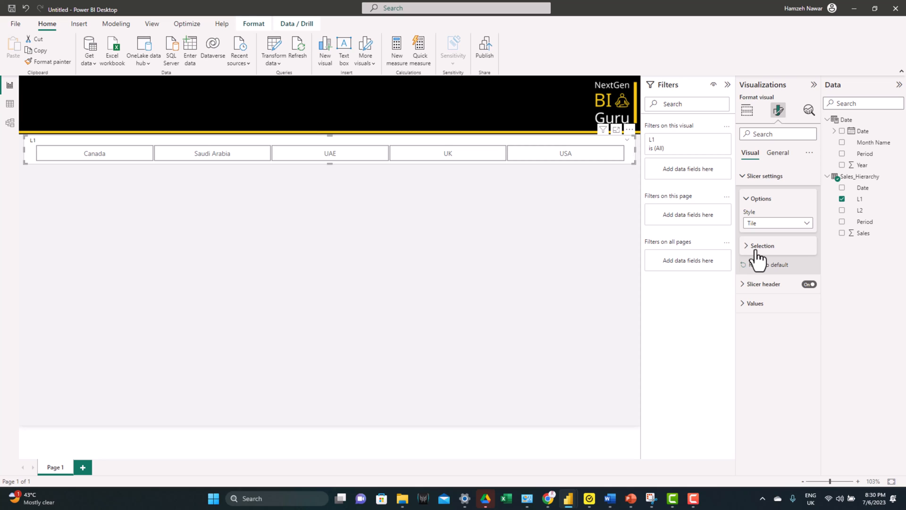
{"action": "left_click", "coordinate": [759, 246]}
{"action": "left_click", "coordinate": [807, 286]}
{"action": "left_click", "coordinate": [808, 324]}
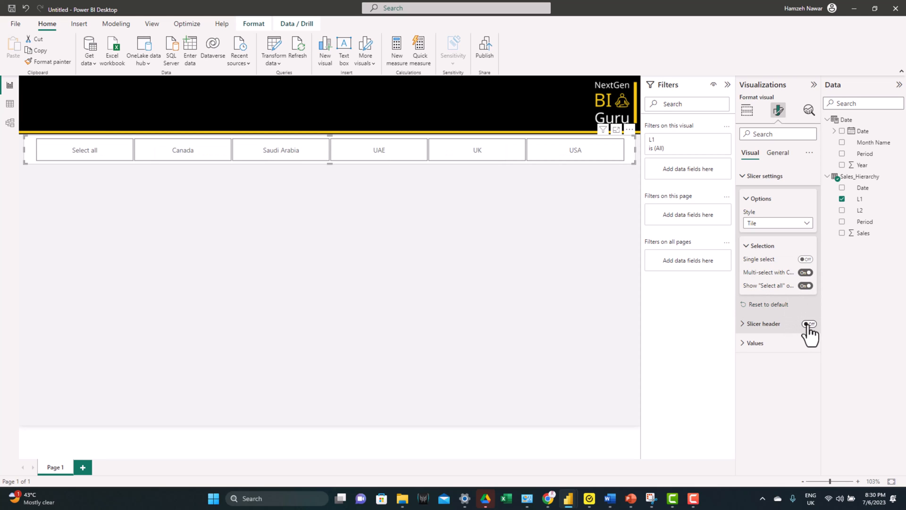
Step: Turn off the L1 slicer's background and give it a shadow positioned at Center
{"action": "left_click", "coordinate": [778, 153]}
{"action": "left_click", "coordinate": [756, 214]}
{"action": "left_click", "coordinate": [807, 238]}
{"action": "left_click", "coordinate": [805, 337]}
{"action": "left_click", "coordinate": [784, 405]}
{"action": "left_click", "coordinate": [775, 349]}
{"action": "left_click", "coordinate": [567, 245]}
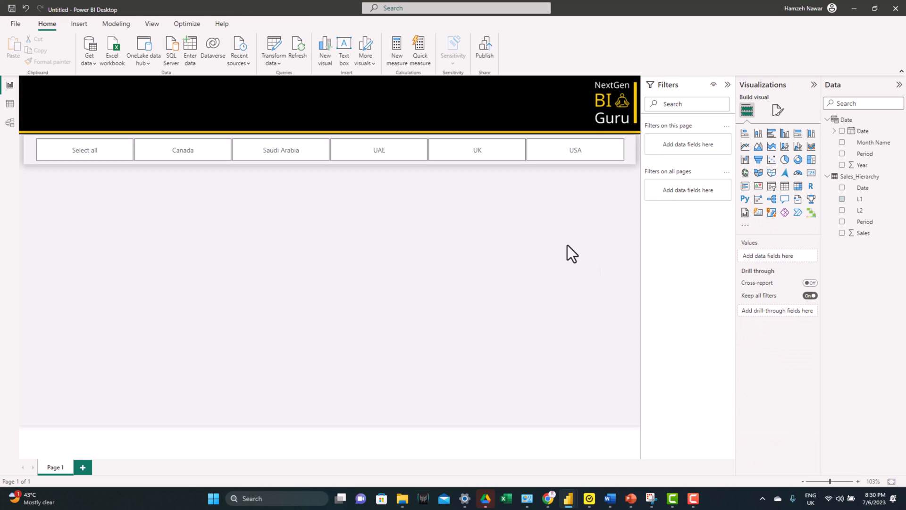
Step: Insert a full-width line and clustered column chart just below the slicer, using Date from the Date table and Sales
{"action": "left_click", "coordinate": [798, 146]}
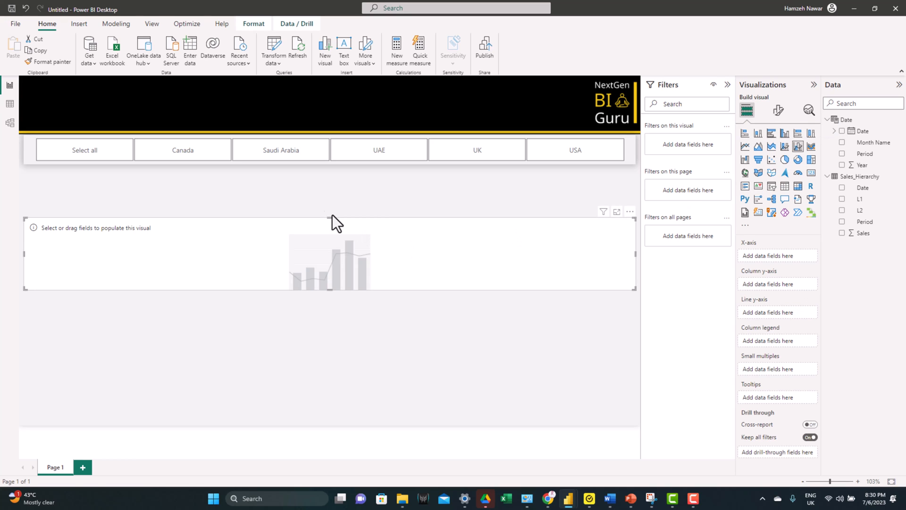
{"action": "left_click_drag", "start_coordinate": [324, 211], "coordinate": [328, 170]}
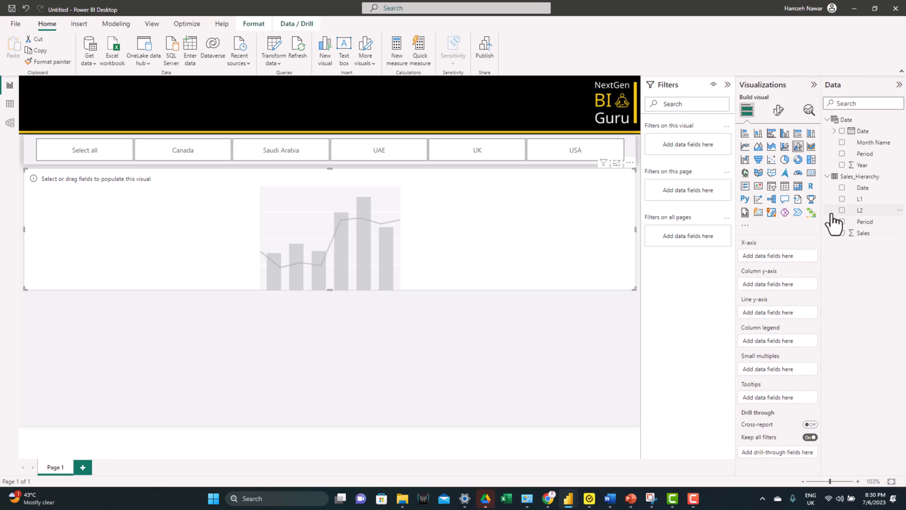
{"action": "left_click", "coordinate": [842, 132]}
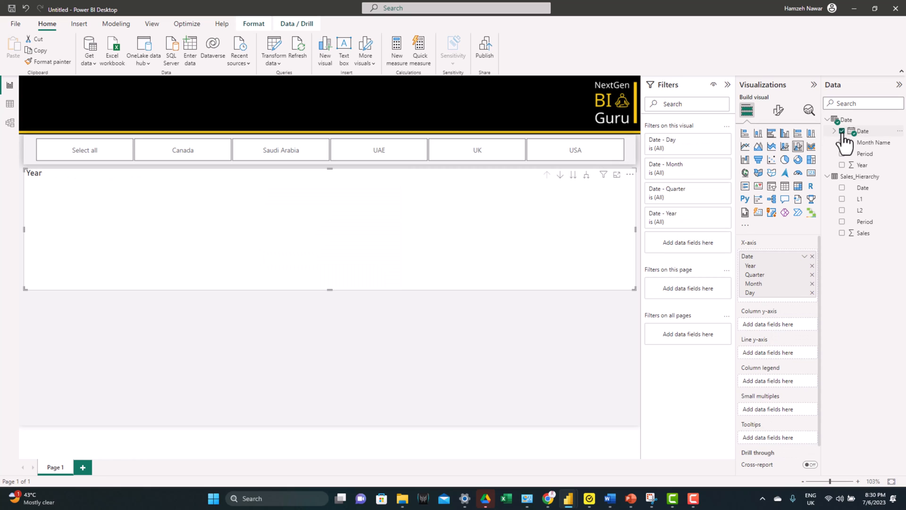
{"action": "left_click", "coordinate": [842, 232]}
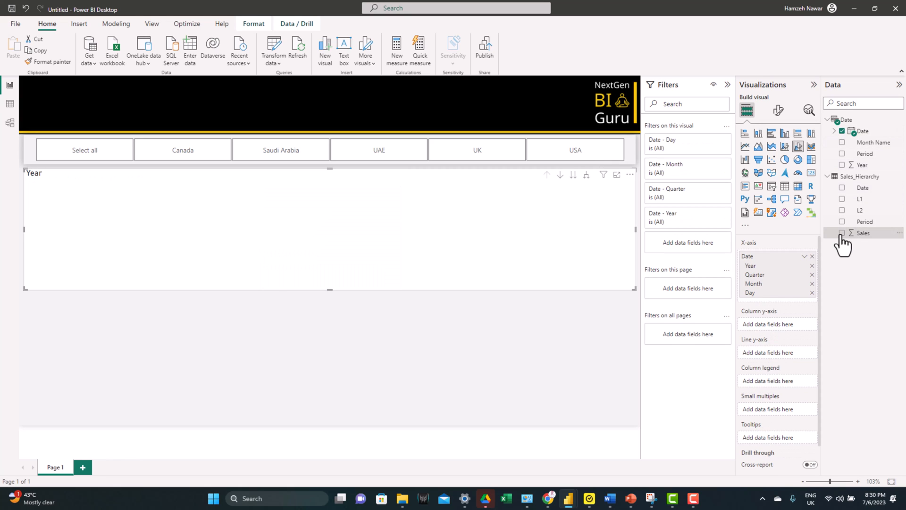
Step: Limit the chart's date hierarchy to Year and Quarter, plot Sum of Sales on the line y-axis, and expand to quarter level
{"action": "left_click", "coordinate": [813, 292]}
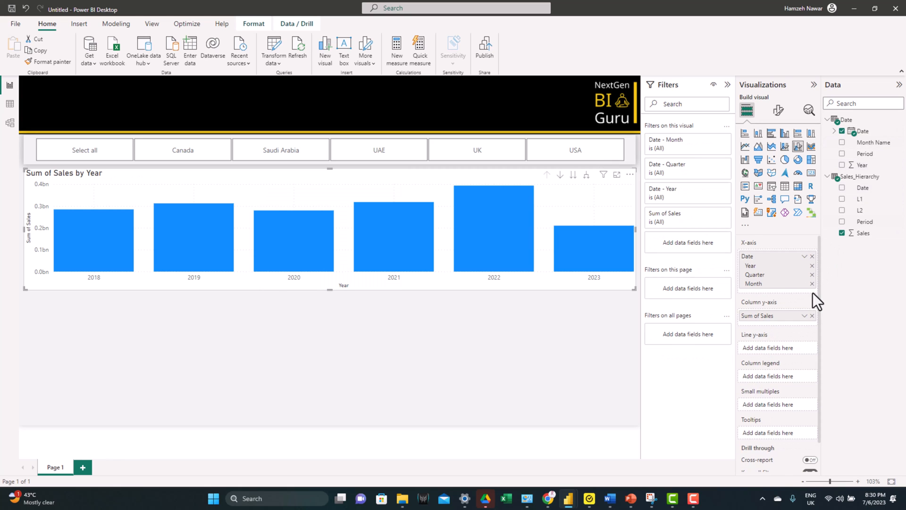
{"action": "left_click", "coordinate": [812, 284]}
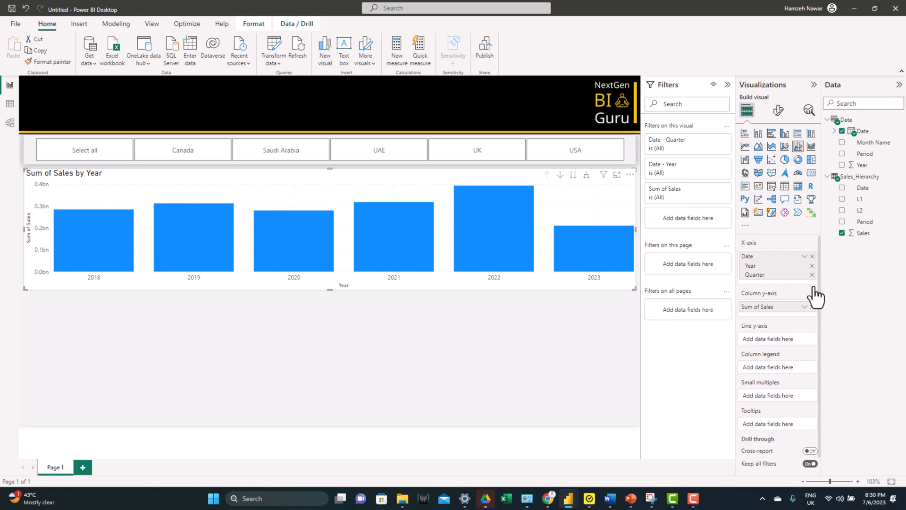
{"action": "left_click_drag", "start_coordinate": [774, 309], "coordinate": [774, 343]}
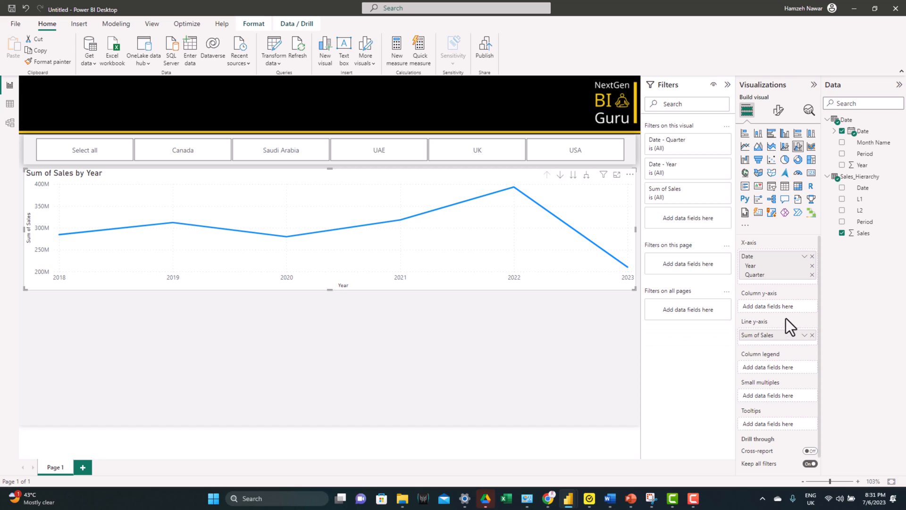
{"action": "left_click", "coordinate": [587, 176]}
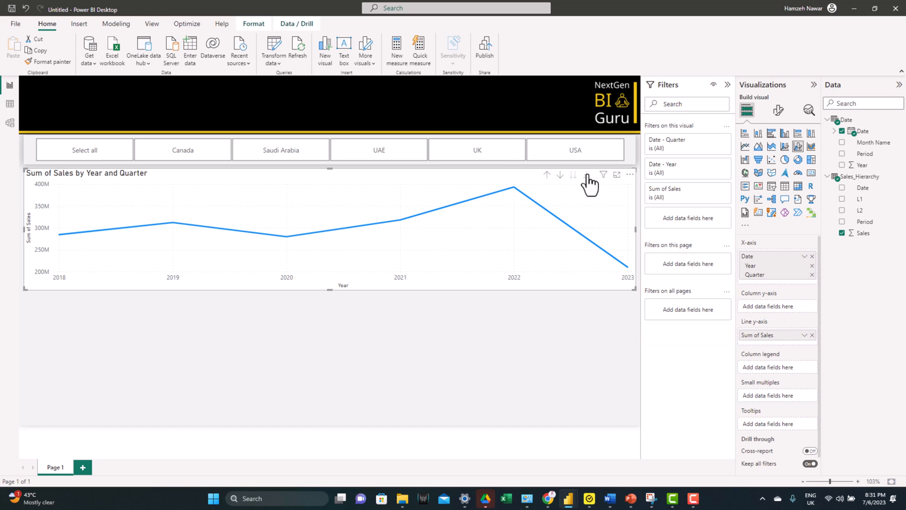
Step: Turn off the chart's X-axis title and turn on line markers and data labels
{"action": "left_click", "coordinate": [779, 113]}
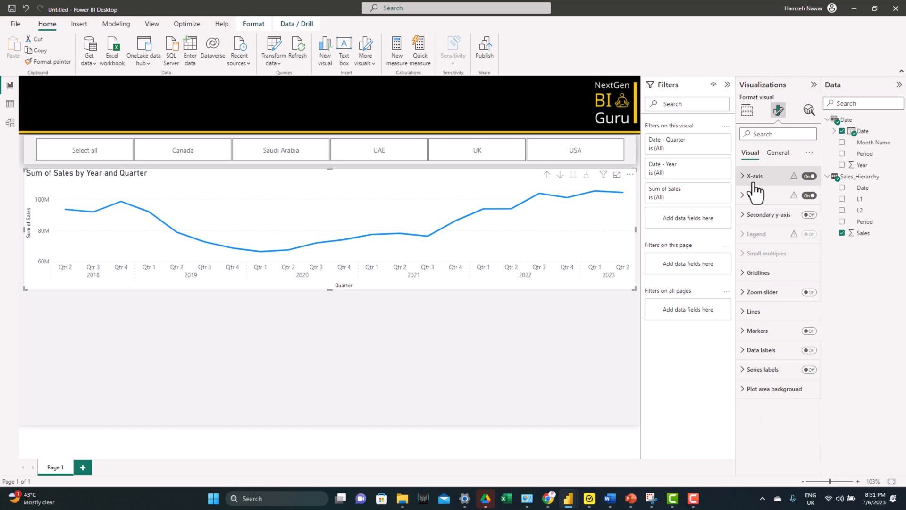
{"action": "left_click", "coordinate": [752, 178]}
{"action": "left_click", "coordinate": [806, 329]}
{"action": "left_click", "coordinate": [755, 176]}
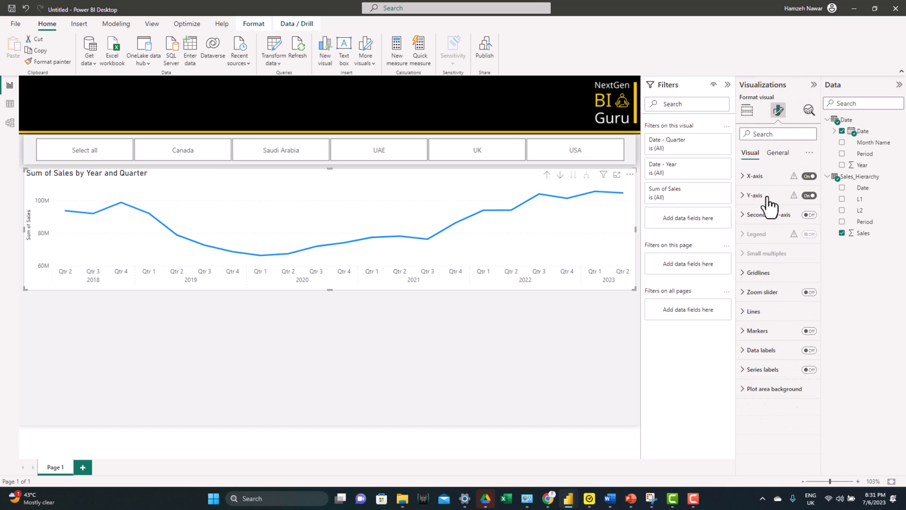
{"action": "left_click", "coordinate": [809, 331]}
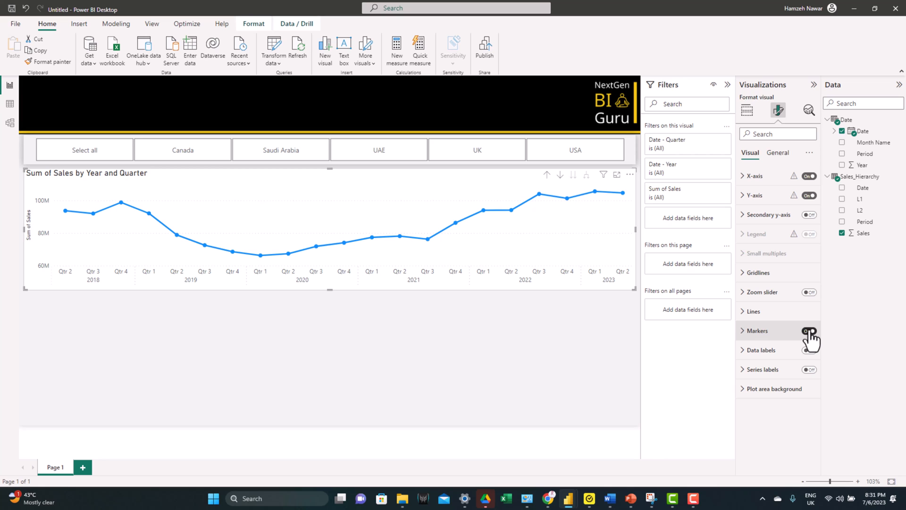
{"action": "left_click", "coordinate": [809, 351]}
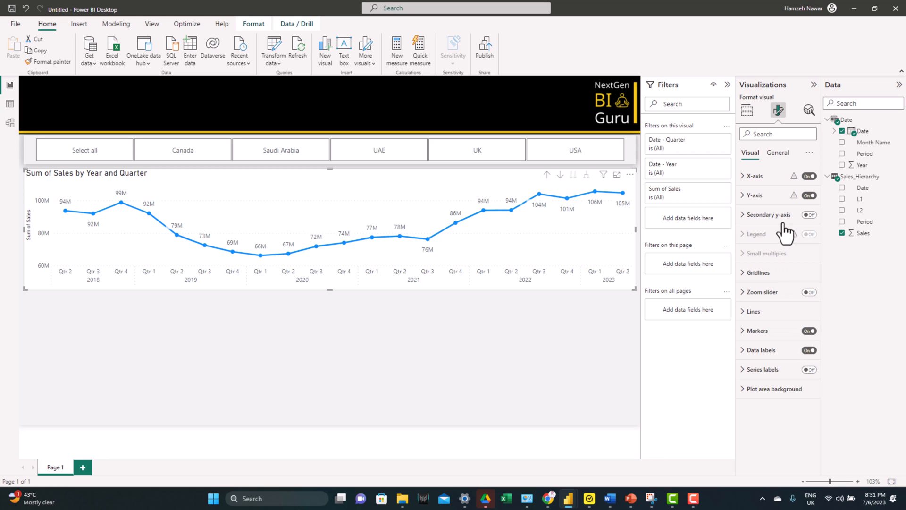
Step: Remove the sales line chart's background and add a shadow with position Center
{"action": "left_click", "coordinate": [778, 153]}
{"action": "left_click", "coordinate": [757, 214]}
{"action": "left_click", "coordinate": [806, 238]}
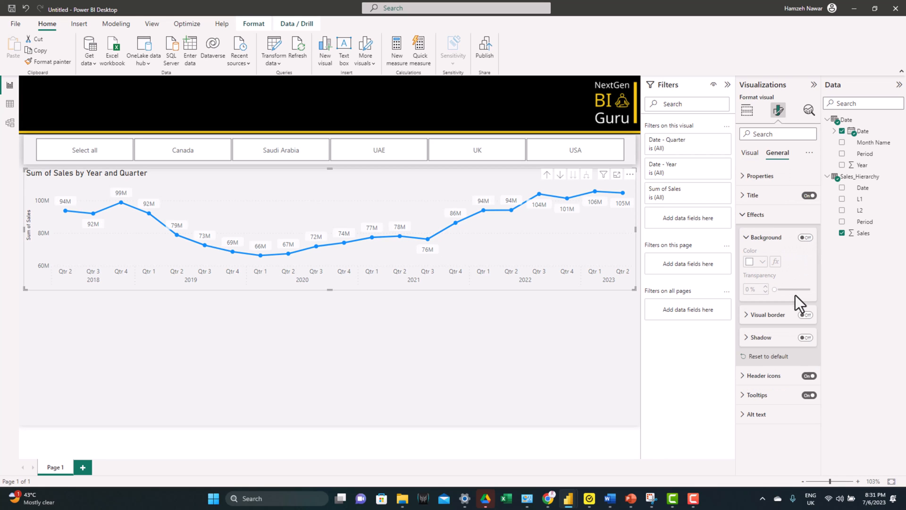
{"action": "left_click", "coordinate": [806, 338]}
{"action": "left_click", "coordinate": [787, 411]}
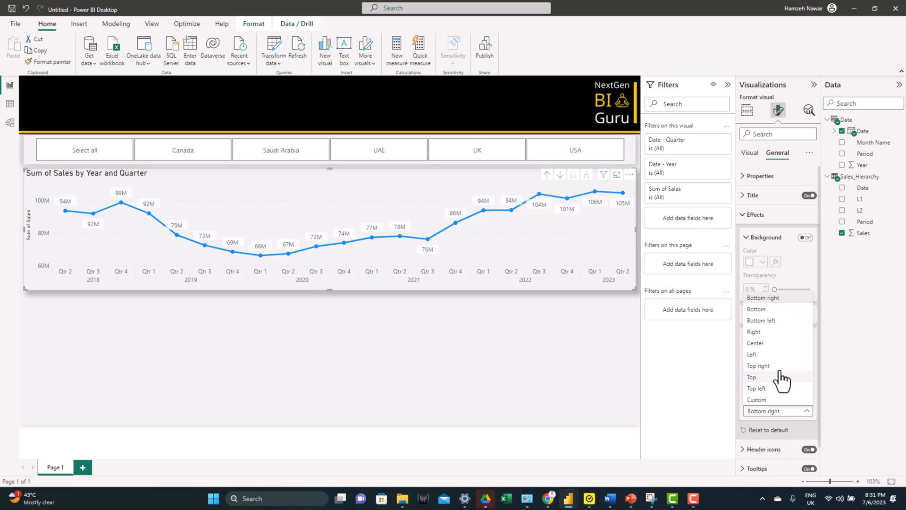
{"action": "left_click", "coordinate": [773, 345]}
Step: Rename the chart's Sum of Sales field as Sales ($)
{"action": "left_click", "coordinate": [746, 110]}
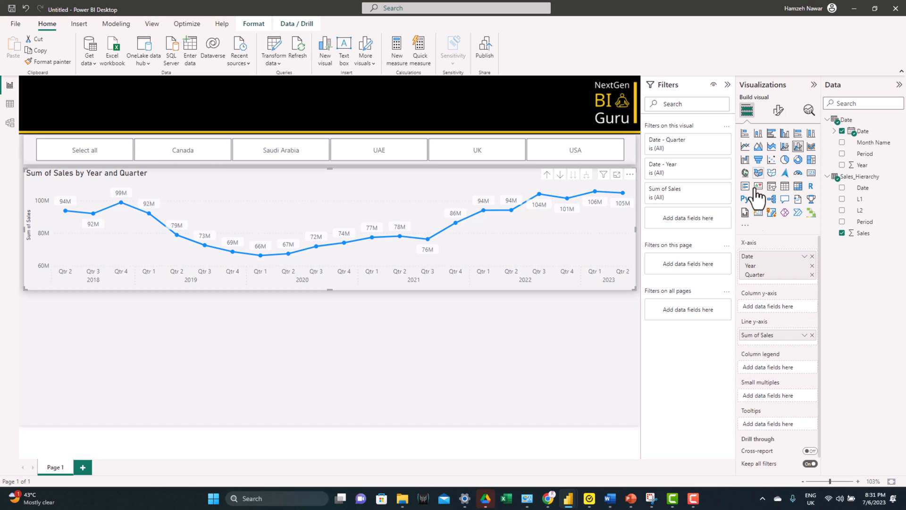
{"action": "double_click", "coordinate": [764, 335]}
{"action": "type", "text": "Sales ($)"}
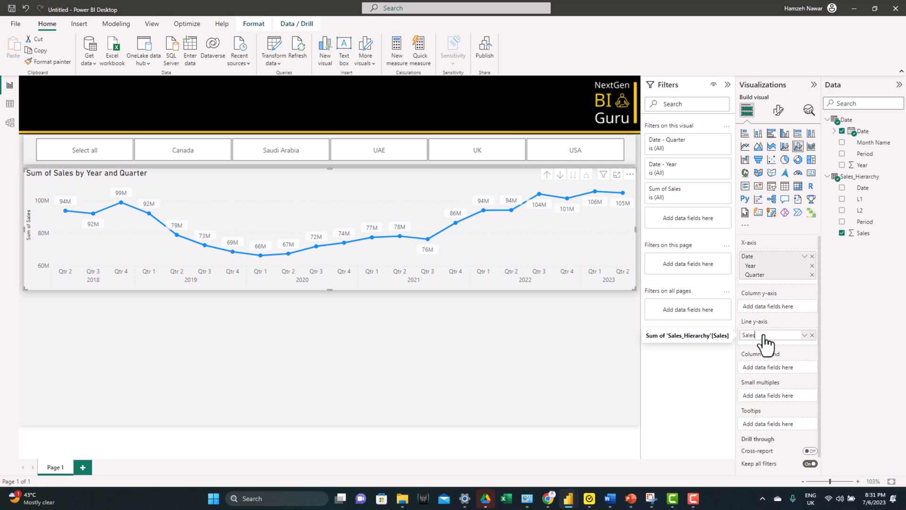
{"action": "key", "text": "Return"}
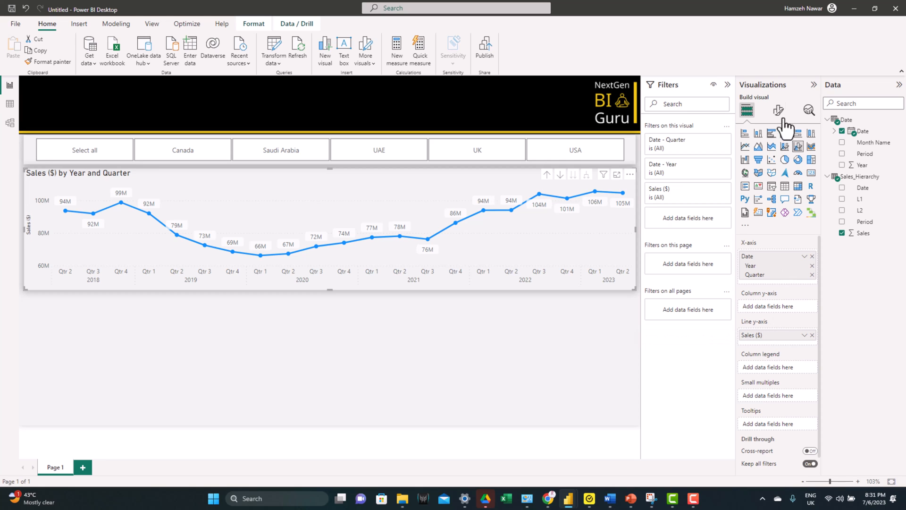
Step: Format the chart title as centred white text on a dark gold background
{"action": "left_click", "coordinate": [779, 110]}
{"action": "left_click", "coordinate": [777, 152]}
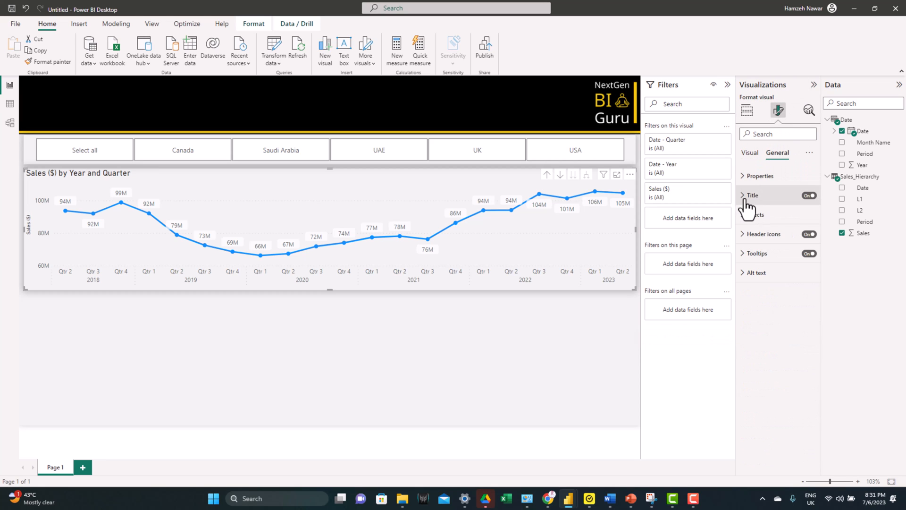
{"action": "left_click", "coordinate": [751, 195]}
{"action": "left_click", "coordinate": [762, 381]}
{"action": "left_click", "coordinate": [763, 330]}
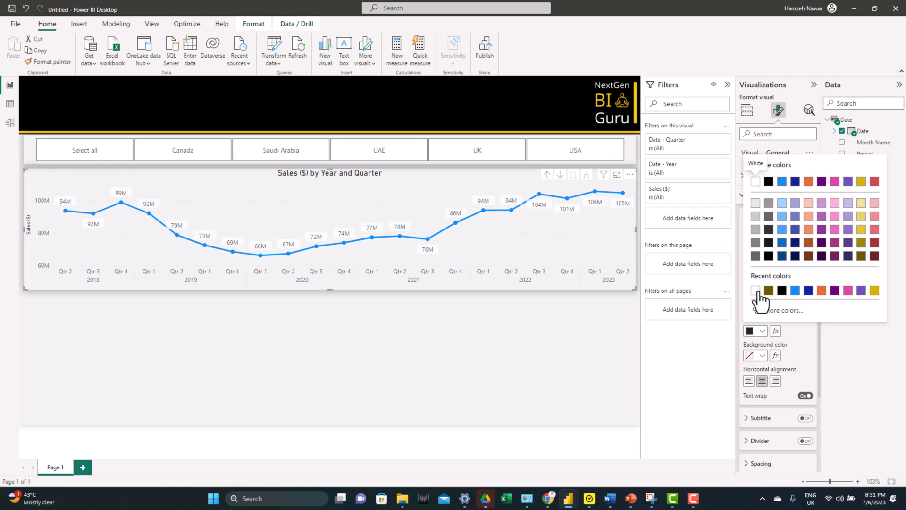
{"action": "left_click", "coordinate": [756, 292]}
{"action": "left_click", "coordinate": [755, 355]}
{"action": "left_click", "coordinate": [861, 258]}
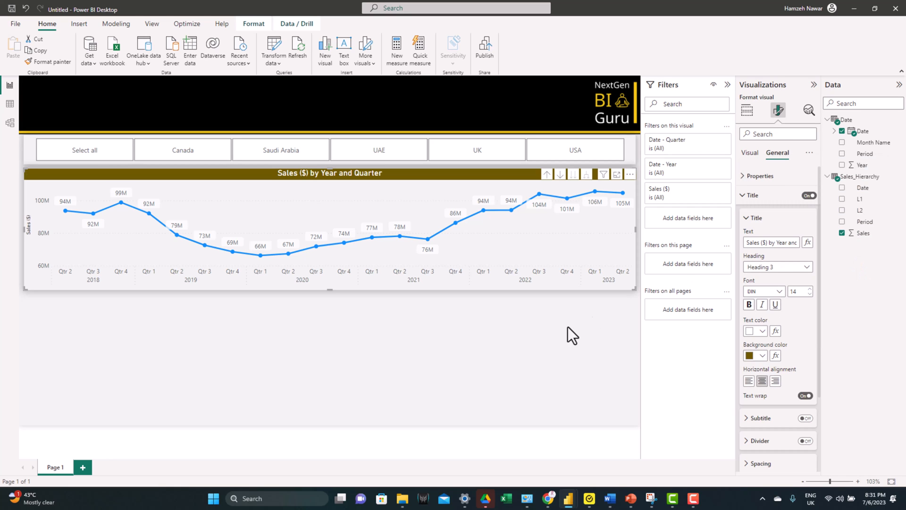
{"action": "left_click", "coordinate": [551, 324]}
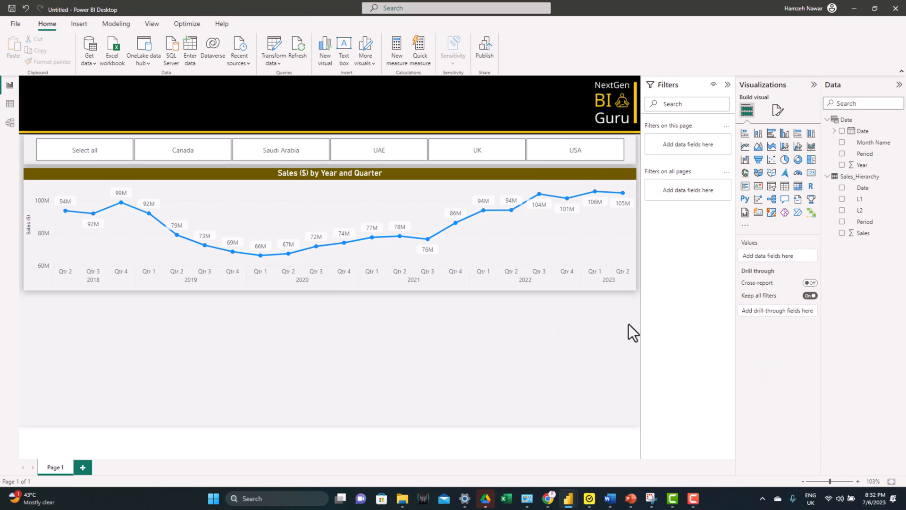
Step: Insert a matrix below the chart, reduce its height, and set L1 and L2 as rows and the Date table's Period as columns
{"action": "left_click", "coordinate": [798, 186]}
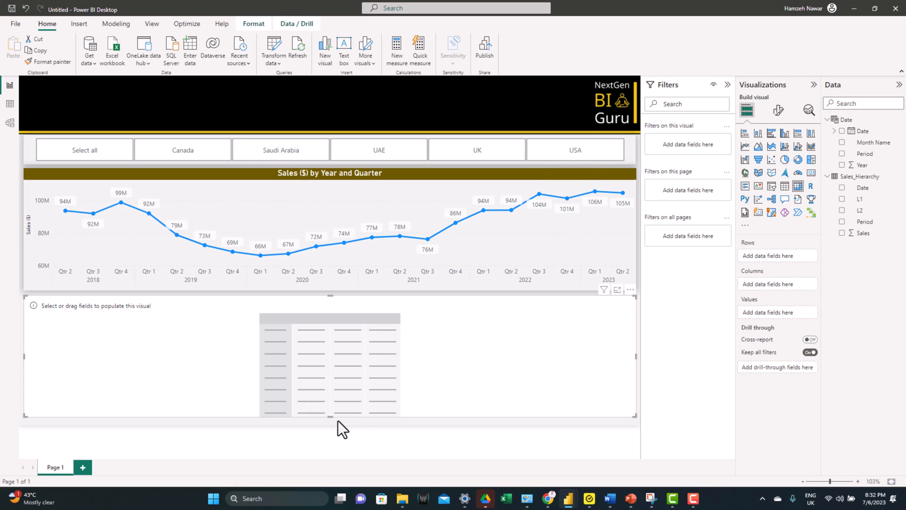
{"action": "left_click_drag", "start_coordinate": [330, 415], "coordinate": [327, 378]}
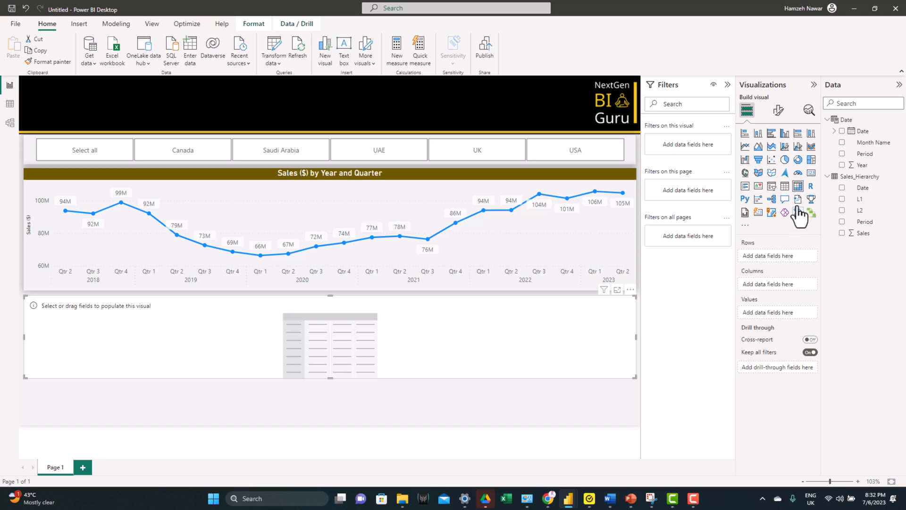
{"action": "left_click", "coordinate": [842, 198]}
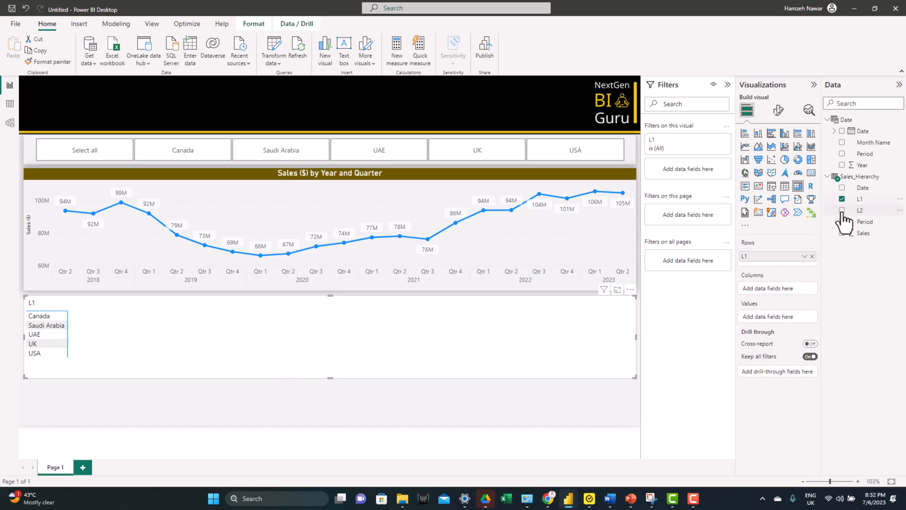
{"action": "left_click", "coordinate": [843, 213]}
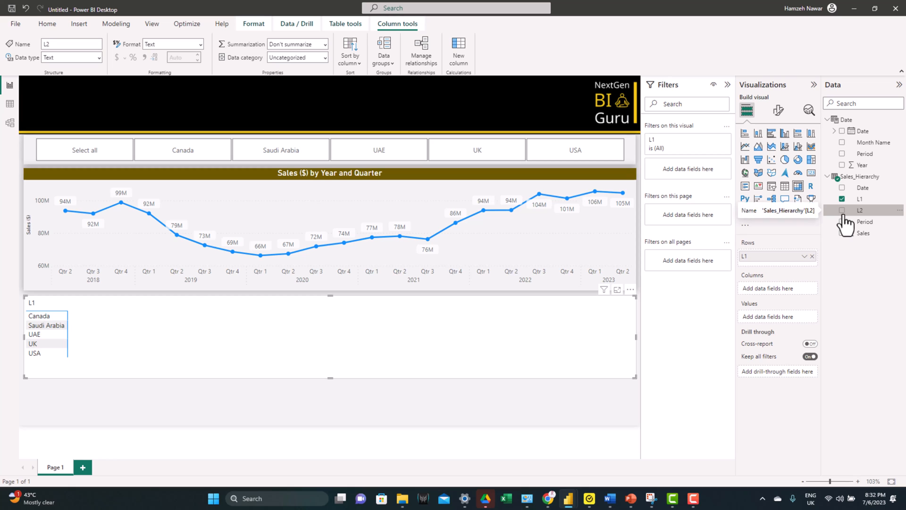
{"action": "left_click", "coordinate": [843, 210]}
{"action": "left_click_drag", "start_coordinate": [777, 291], "coordinate": [777, 268]}
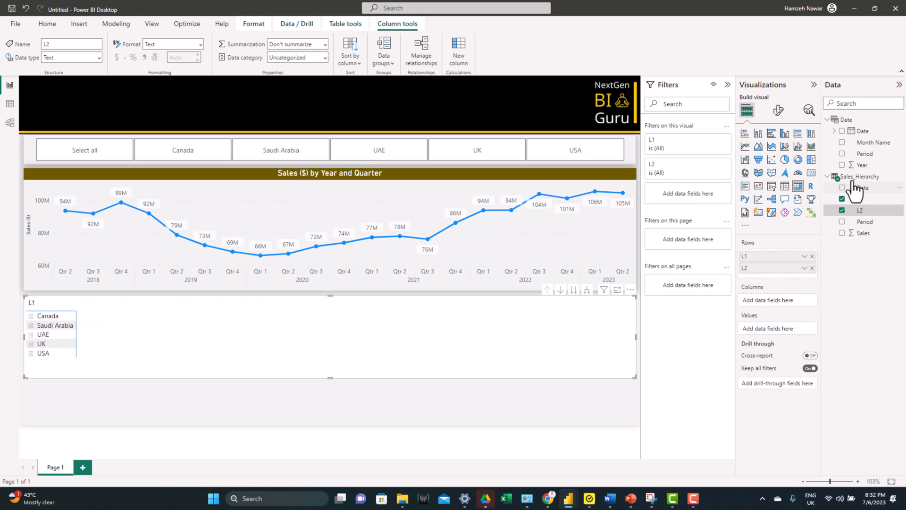
{"action": "left_click", "coordinate": [843, 154]}
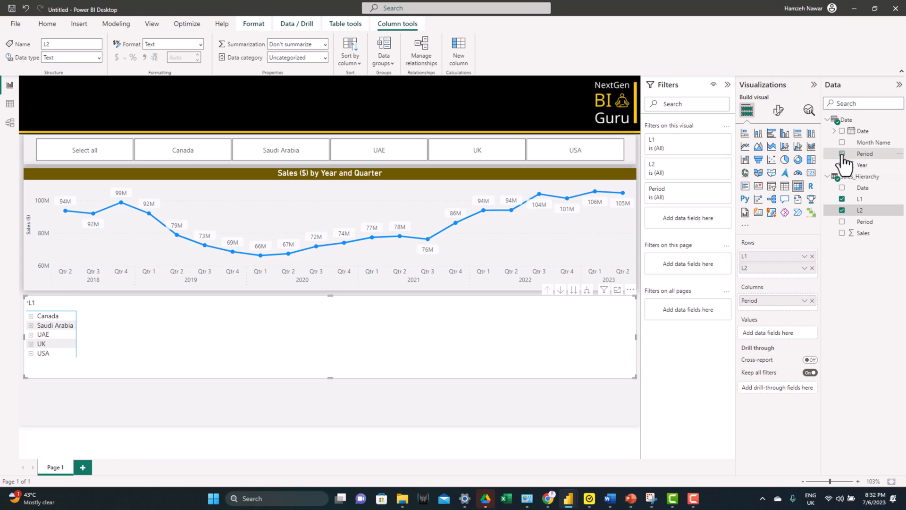
Step: Add Sales as the matrix values and replace the matrix's background with a shadow at position Center
{"action": "left_click", "coordinate": [843, 233]}
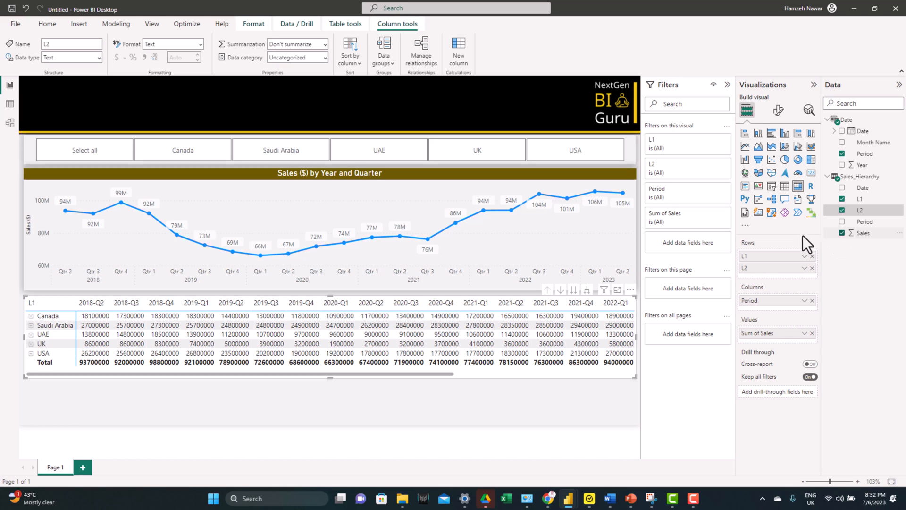
{"action": "left_click", "coordinate": [779, 112]}
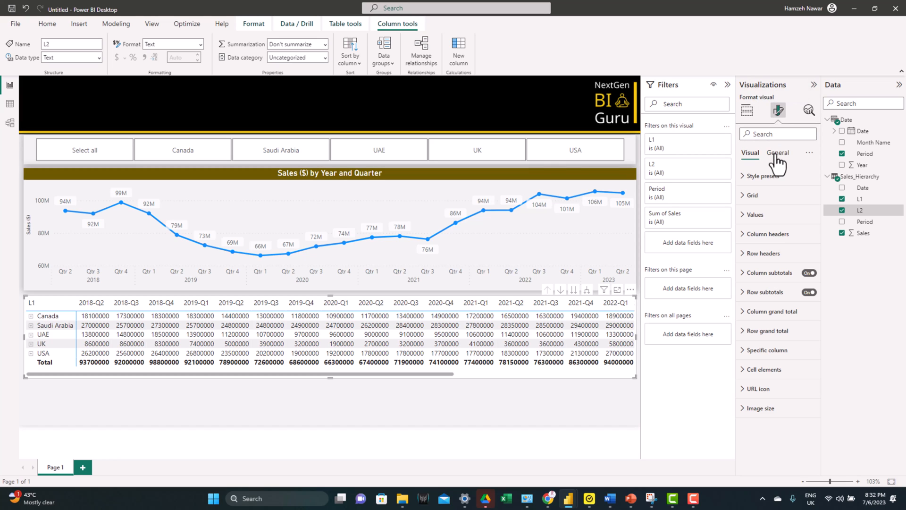
{"action": "left_click", "coordinate": [777, 154]}
{"action": "left_click", "coordinate": [755, 214]}
{"action": "left_click", "coordinate": [786, 237]}
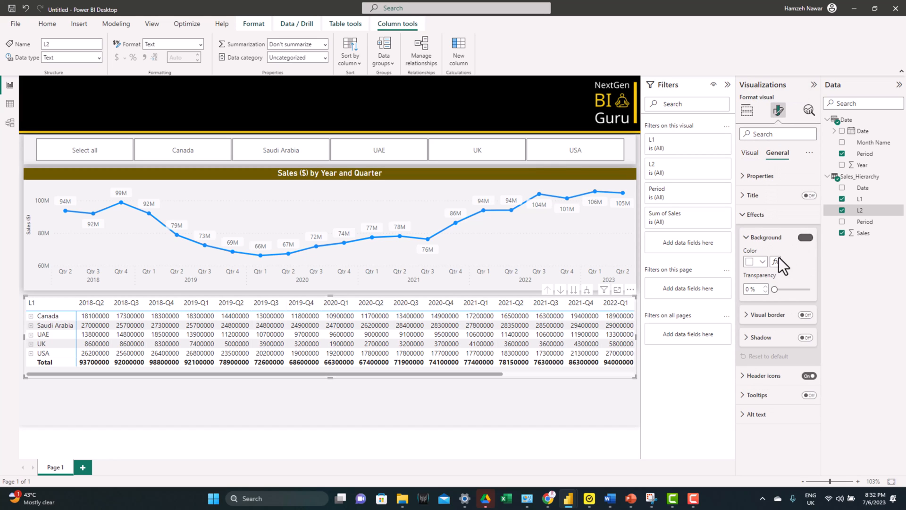
{"action": "left_click", "coordinate": [761, 337]}
{"action": "left_click", "coordinate": [805, 337]}
{"action": "left_click", "coordinate": [778, 410]}
{"action": "left_click", "coordinate": [779, 358]}
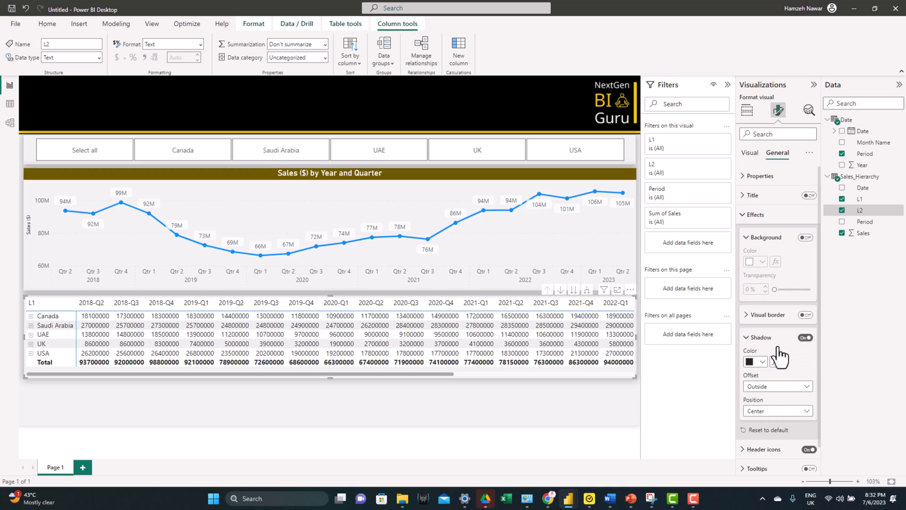
Step: Rename the matrix's L1 and L2 row fields as Country and Product, and expand all rows down one level
{"action": "left_click", "coordinate": [746, 117]}
{"action": "double_click", "coordinate": [762, 256]}
{"action": "type", "text": "Country"}
{"action": "key", "text": "Return"}
{"action": "double_click", "coordinate": [758, 268]}
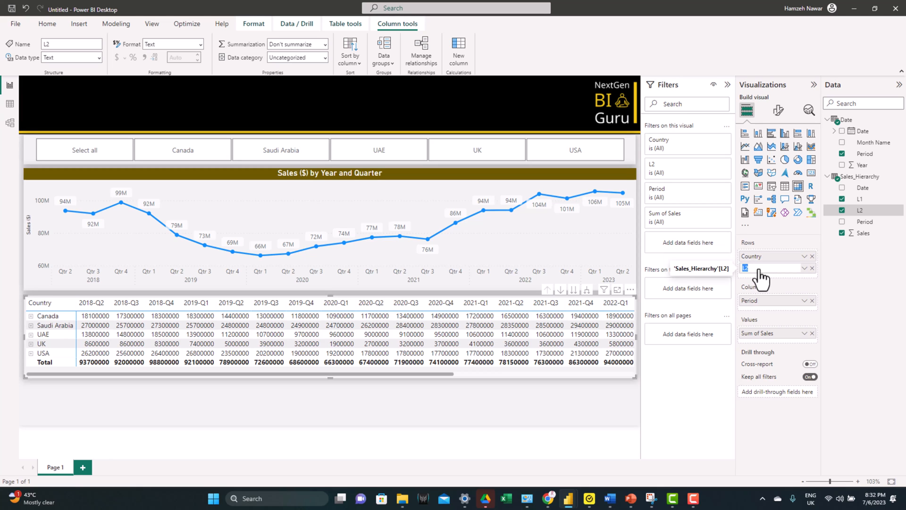
{"action": "type", "text": "Product"}
{"action": "key", "text": "Return"}
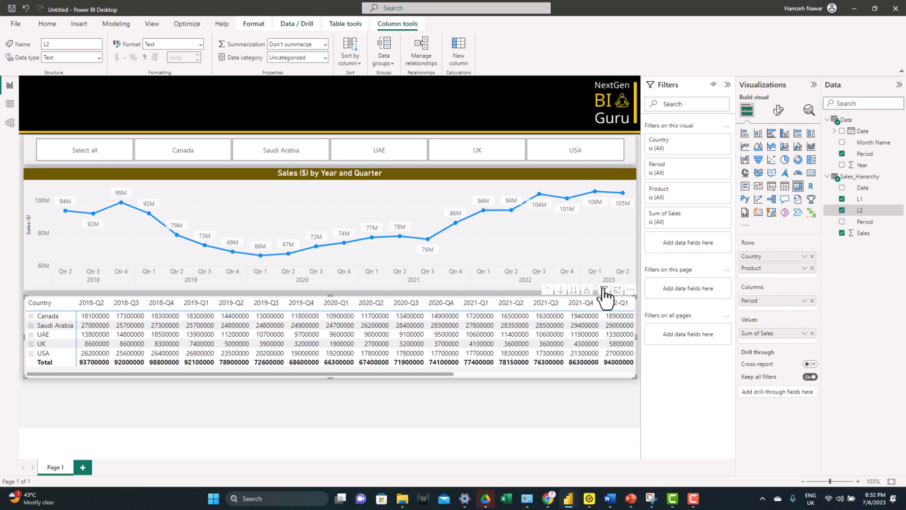
{"action": "left_click", "coordinate": [588, 290]}
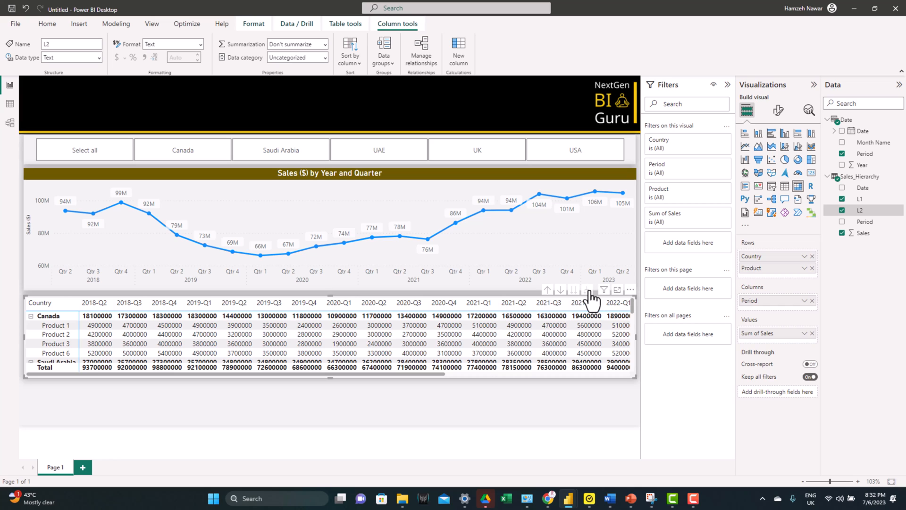
Step: Insert a slicer for the Date table's Date field below the matrix, sized to the matrix's width
{"action": "left_click", "coordinate": [417, 399]}
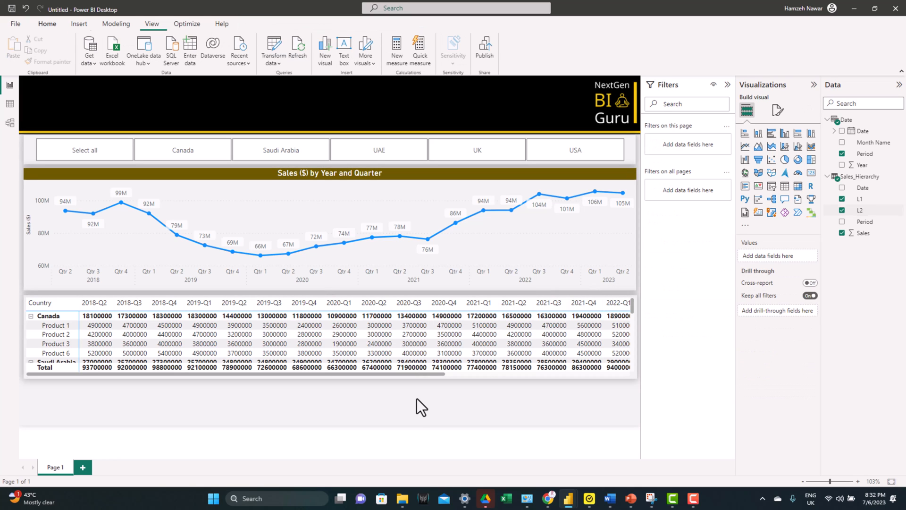
{"action": "left_click", "coordinate": [772, 186]}
{"action": "left_click_drag", "start_coordinate": [122, 308], "coordinate": [93, 361]}
{"action": "left_click_drag", "start_coordinate": [163, 286], "coordinate": [636, 384]}
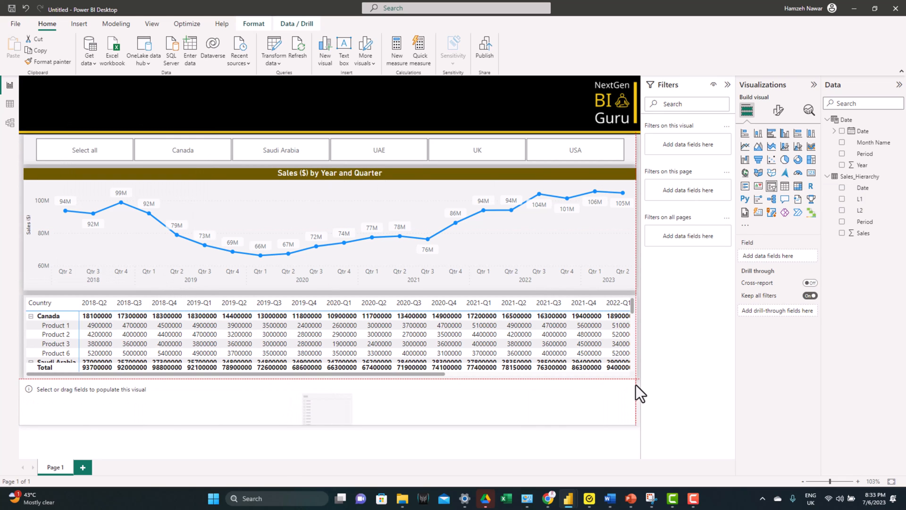
{"action": "left_click_drag", "start_coordinate": [19, 406], "coordinate": [41, 410]}
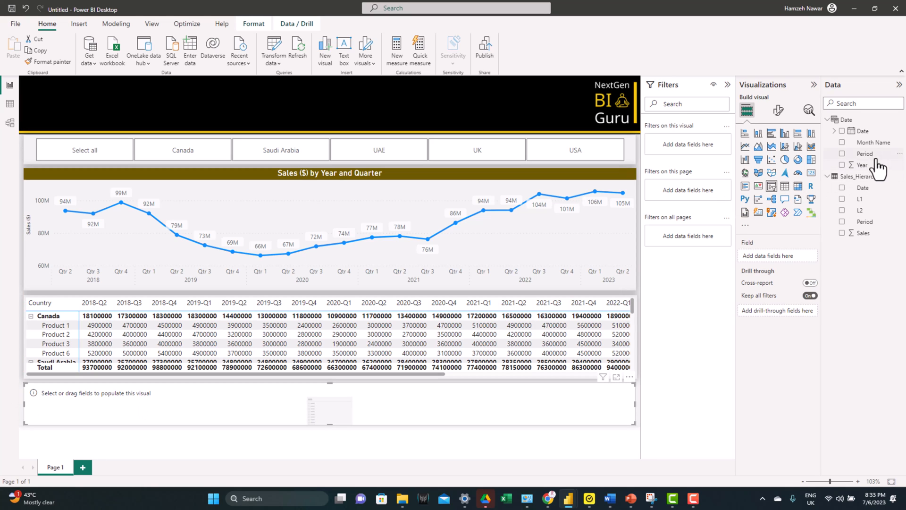
{"action": "left_click", "coordinate": [843, 131]}
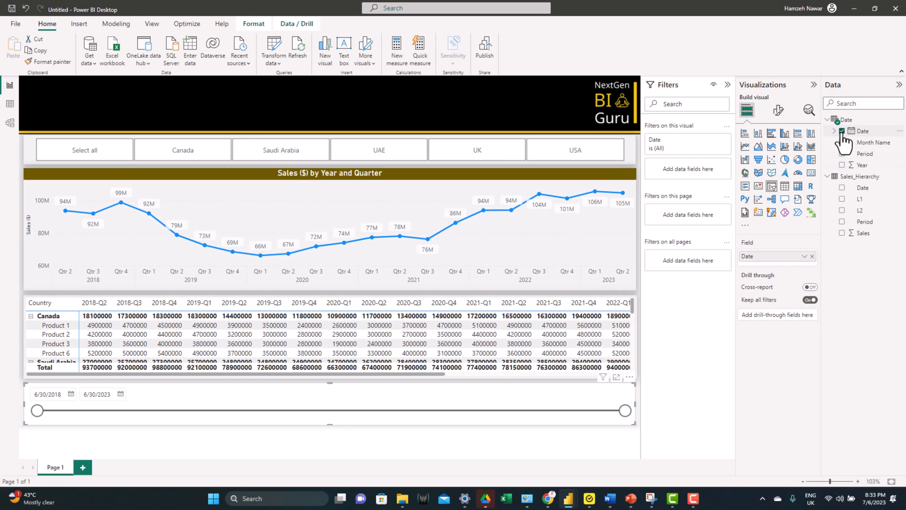
Step: Remove the date slicer's background and add a shadow with position Center
{"action": "left_click", "coordinate": [779, 110]}
{"action": "left_click", "coordinate": [756, 214]}
{"action": "left_click", "coordinate": [805, 238]}
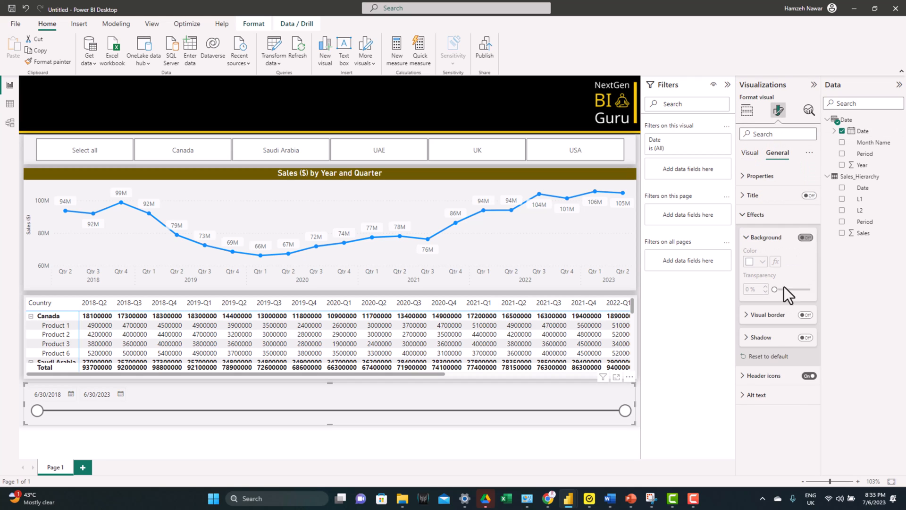
{"action": "left_click", "coordinate": [806, 338]}
{"action": "left_click", "coordinate": [789, 400]}
{"action": "left_click", "coordinate": [755, 337]}
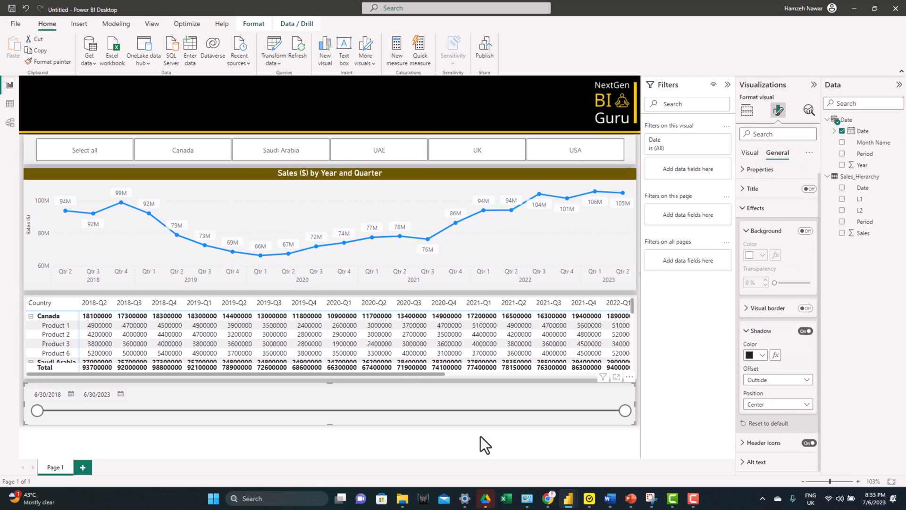
Step: Test the slicers by filtering the report to Canada and moving the date range's end earlier
{"action": "left_click", "coordinate": [93, 157]}
{"action": "left_click", "coordinate": [93, 158]}
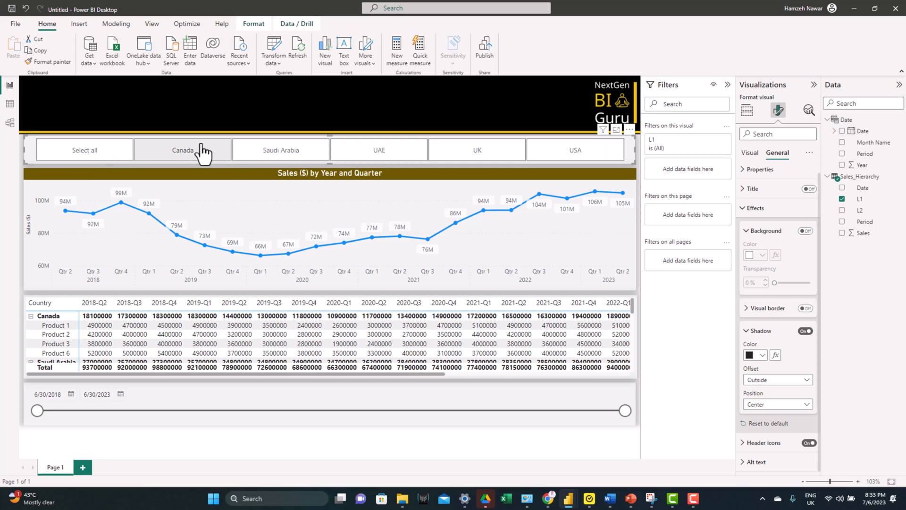
{"action": "left_click", "coordinate": [202, 152]}
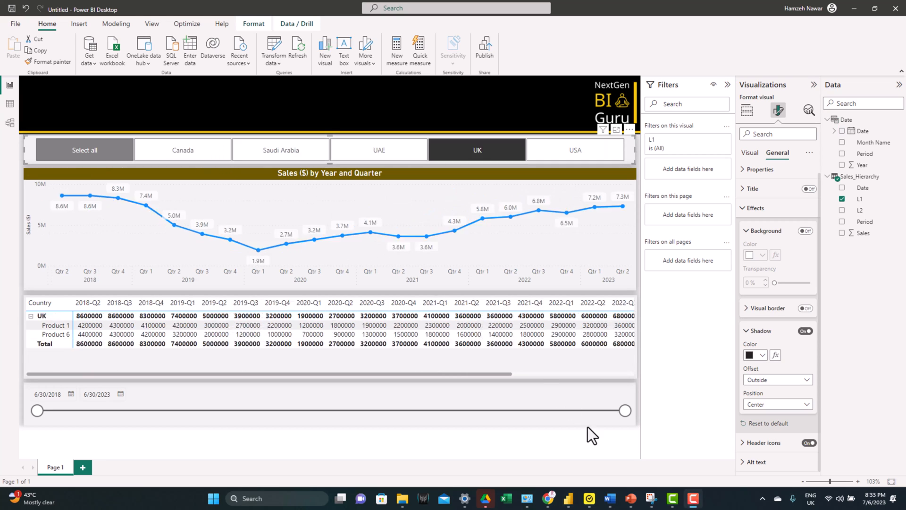
{"action": "left_click_drag", "start_coordinate": [625, 410], "coordinate": [517, 418]}
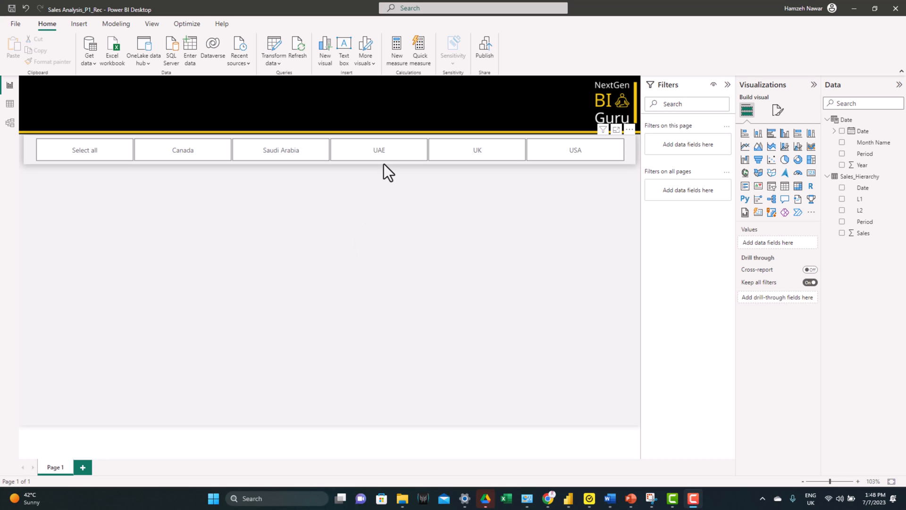
Step: Make the country slicer single-select without the Select all option, and narrow it to about three quarters of the page width
{"action": "left_click", "coordinate": [384, 162]}
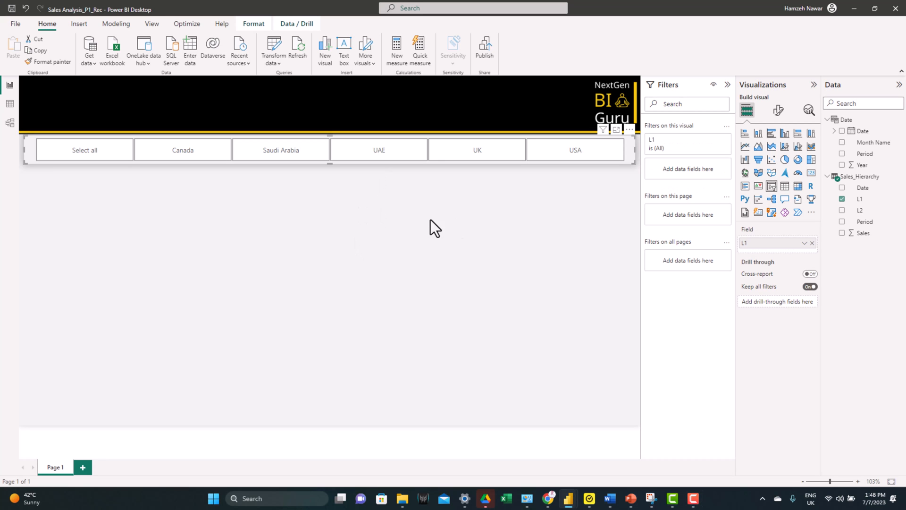
{"action": "left_click", "coordinate": [777, 112]}
{"action": "left_click", "coordinate": [767, 178]}
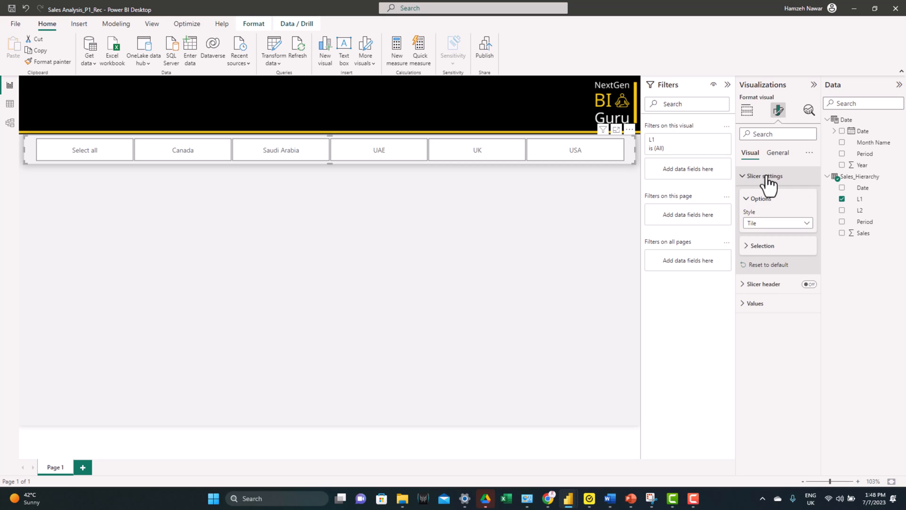
{"action": "left_click", "coordinate": [754, 245]}
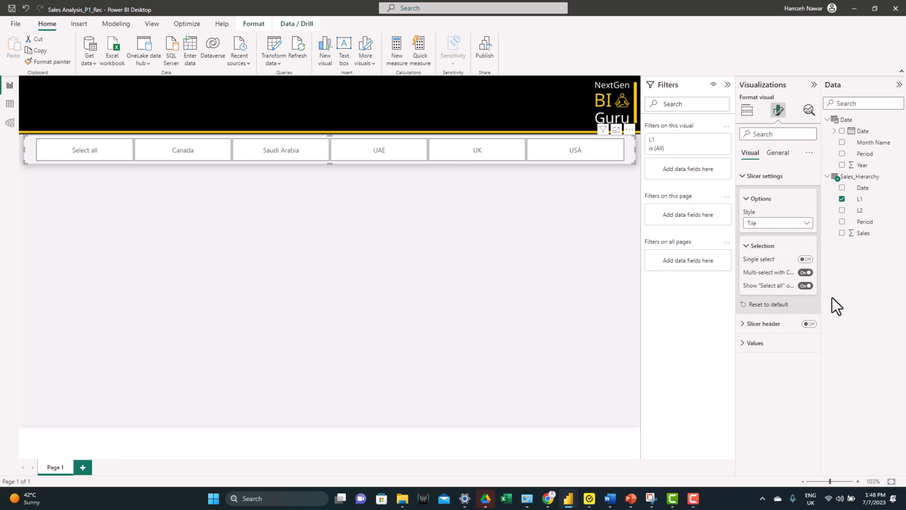
{"action": "left_click", "coordinate": [806, 286]}
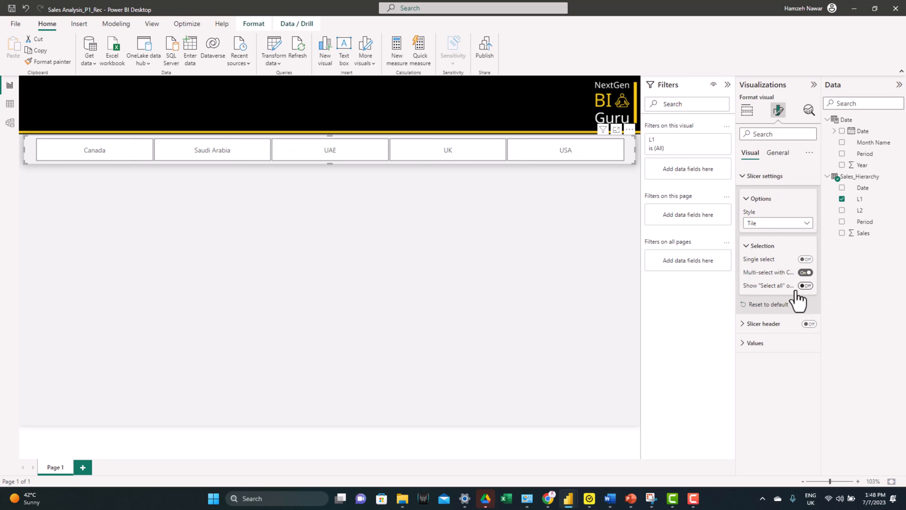
{"action": "left_click", "coordinate": [806, 259]}
{"action": "left_click_drag", "start_coordinate": [635, 148], "coordinate": [502, 146]}
Step: Insert a slicer for the Date table's Period field and set its style to Dropdown
{"action": "left_click", "coordinate": [494, 220]}
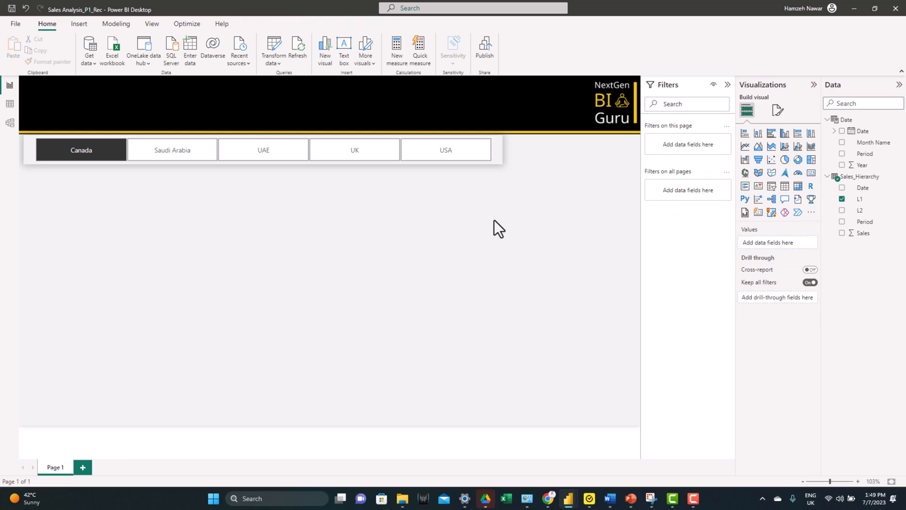
{"action": "left_click", "coordinate": [771, 187]}
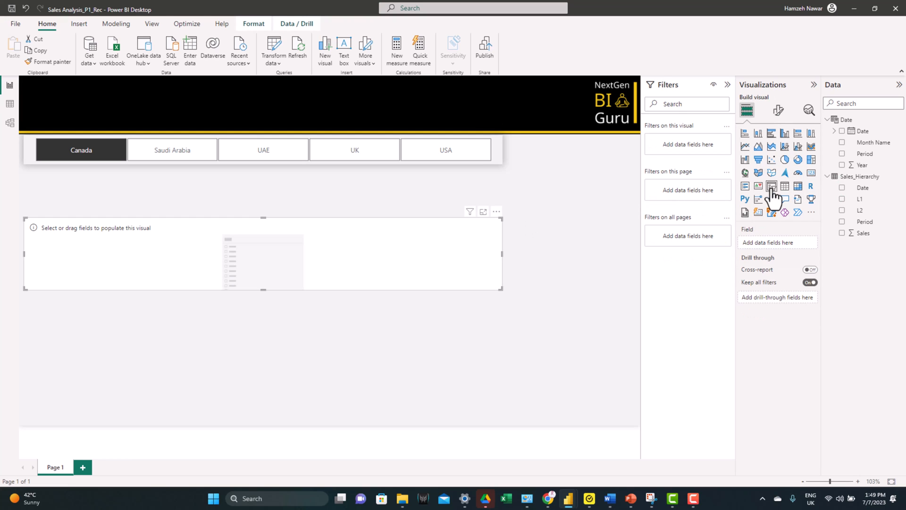
{"action": "left_click", "coordinate": [843, 154]}
{"action": "left_click", "coordinate": [779, 111]}
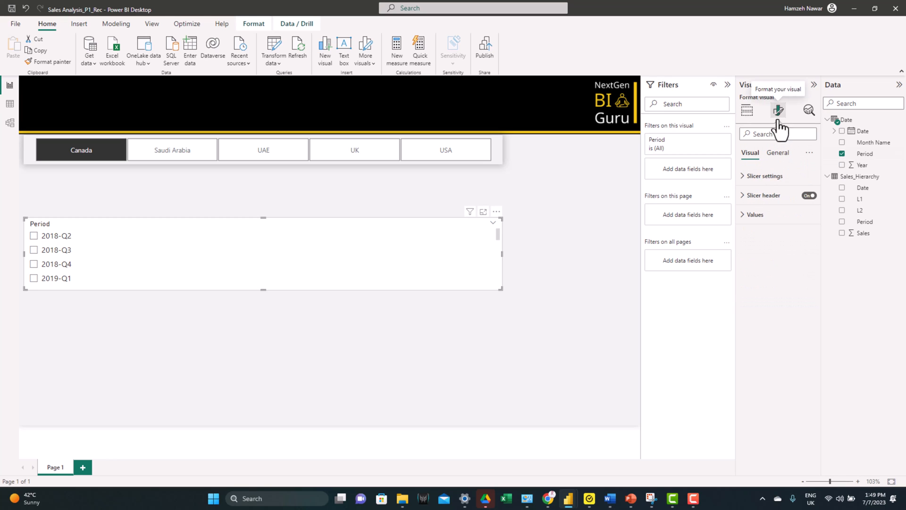
{"action": "left_click", "coordinate": [764, 176]}
{"action": "left_click", "coordinate": [770, 223]}
{"action": "left_click", "coordinate": [770, 257]}
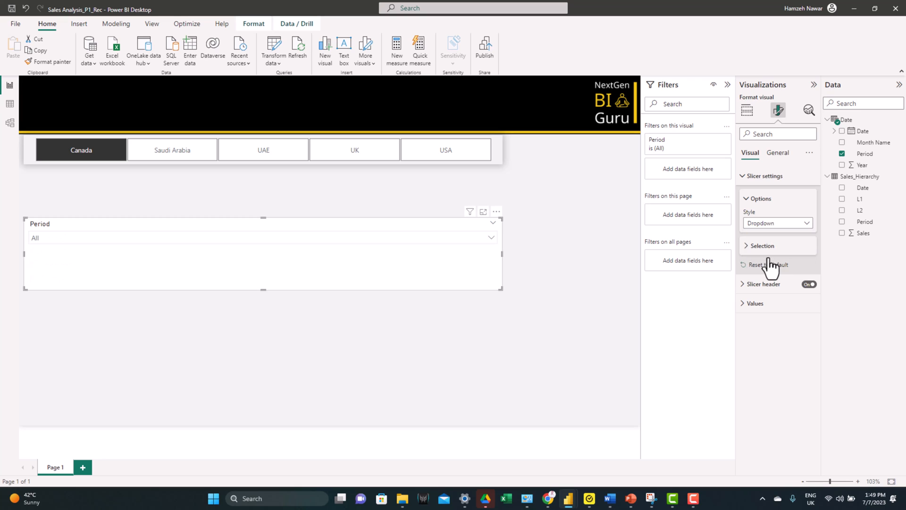
Step: Shrink the Period slicer and fit it into the free space beside the country slicer at matching height
{"action": "left_click_drag", "start_coordinate": [501, 289], "coordinate": [134, 251]}
{"action": "left_click_drag", "start_coordinate": [95, 225], "coordinate": [665, 168]}
{"action": "left_click_drag", "start_coordinate": [530, 148], "coordinate": [506, 152]}
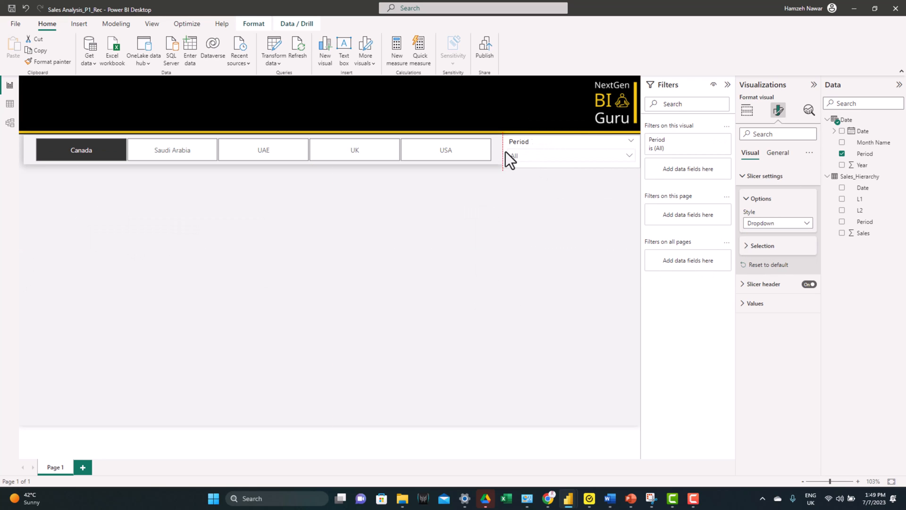
{"action": "left_click_drag", "start_coordinate": [575, 168], "coordinate": [573, 163]}
Step: Remove the Period slicer's background and add a shadow with position Center
{"action": "left_click", "coordinate": [778, 153]}
{"action": "left_click", "coordinate": [751, 214]}
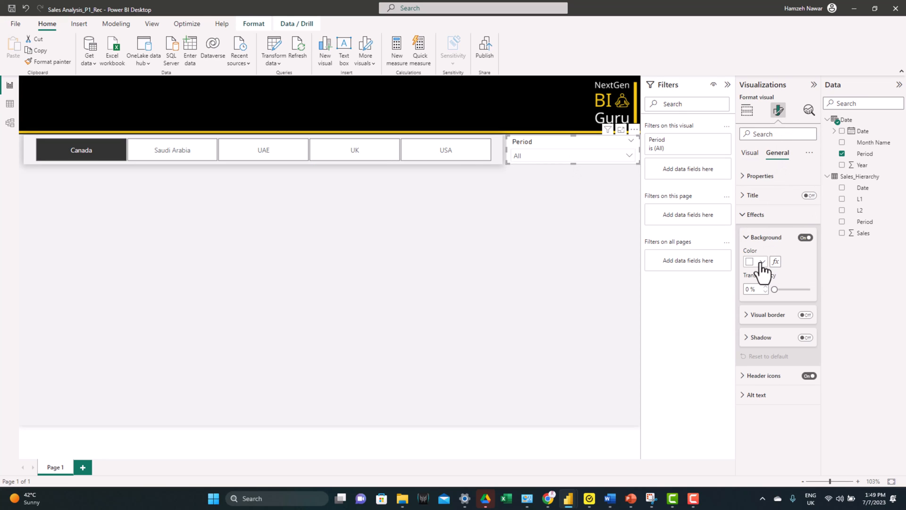
{"action": "left_click", "coordinate": [806, 238]}
{"action": "left_click", "coordinate": [806, 337]}
{"action": "left_click", "coordinate": [761, 337]}
{"action": "left_click", "coordinate": [778, 411]}
{"action": "left_click", "coordinate": [769, 341]}
Step: Replace the canvas background image with BG.svg and set its image fit to Fit
{"action": "left_click", "coordinate": [450, 242]}
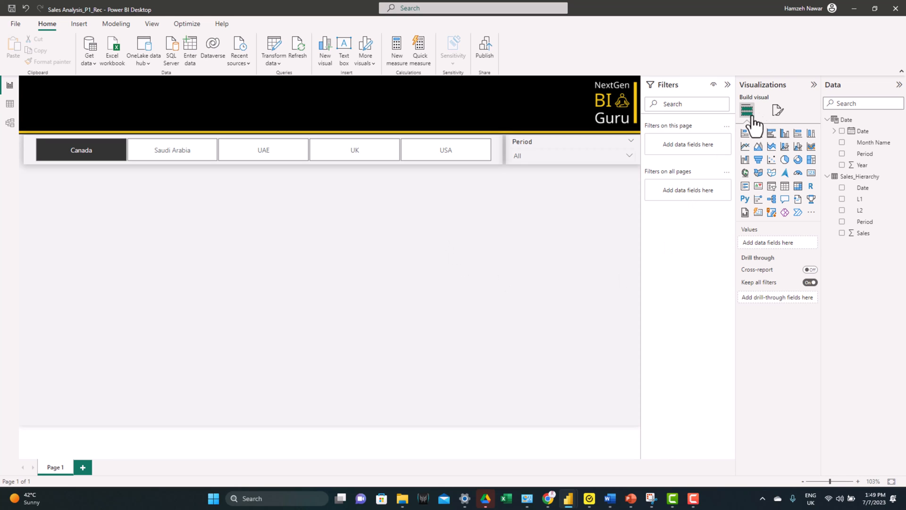
{"action": "left_click", "coordinate": [778, 110]}
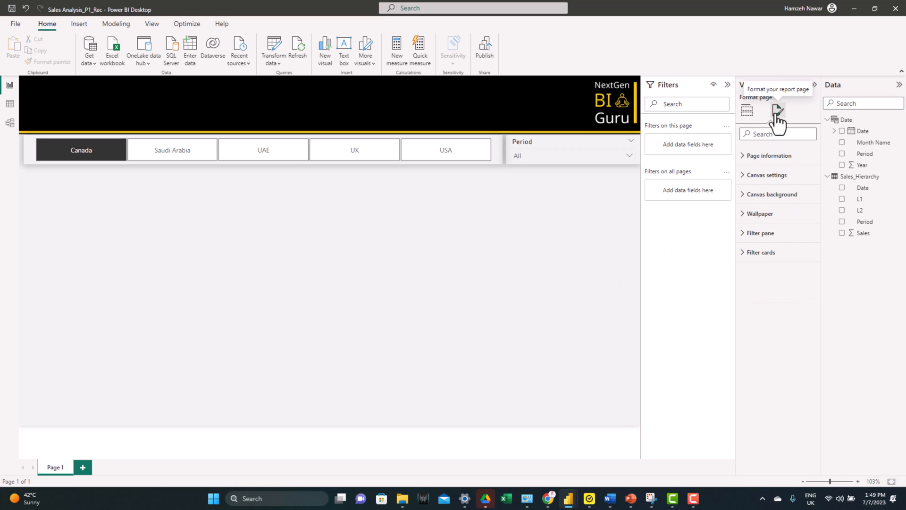
{"action": "left_click", "coordinate": [756, 193]}
{"action": "left_click", "coordinate": [810, 252]}
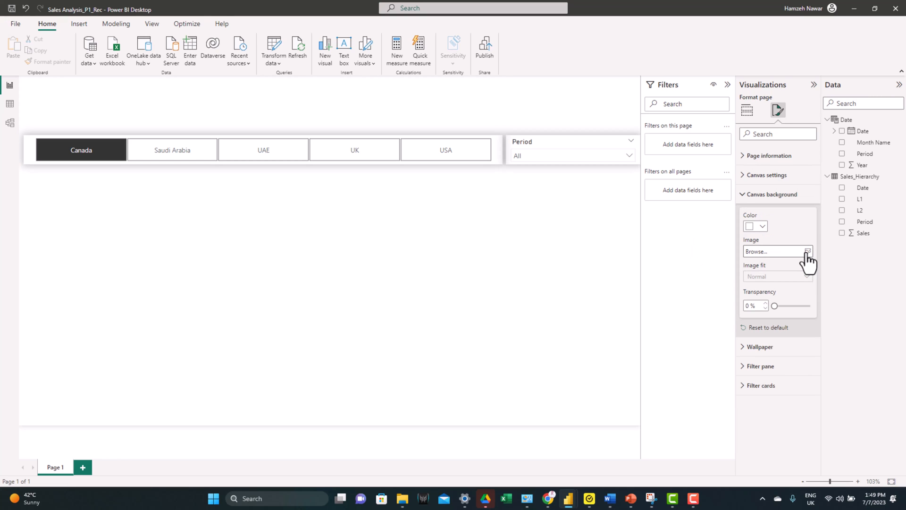
{"action": "left_click", "coordinate": [805, 253]}
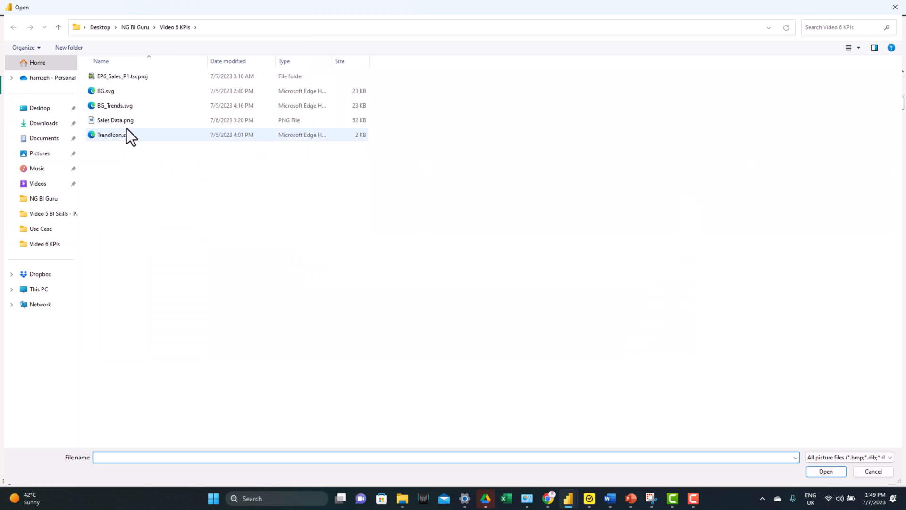
{"action": "double_click", "coordinate": [117, 95]}
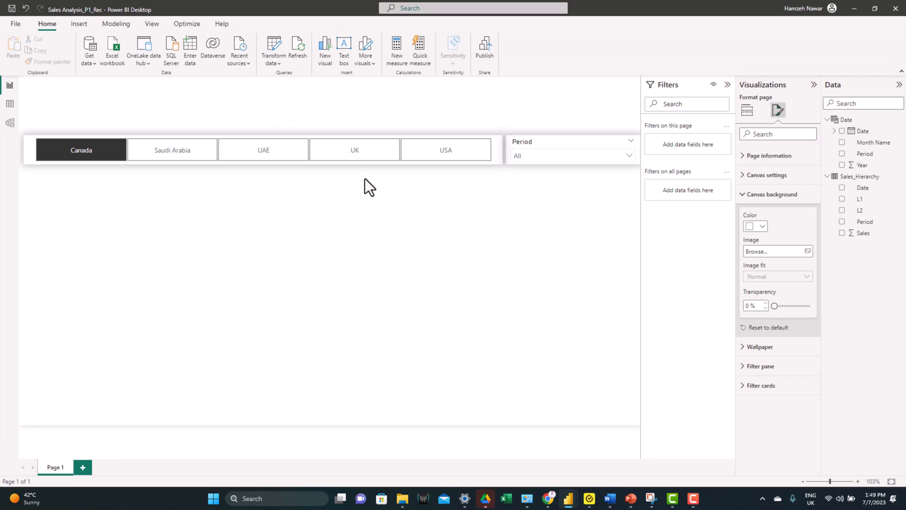
{"action": "left_click", "coordinate": [797, 277]}
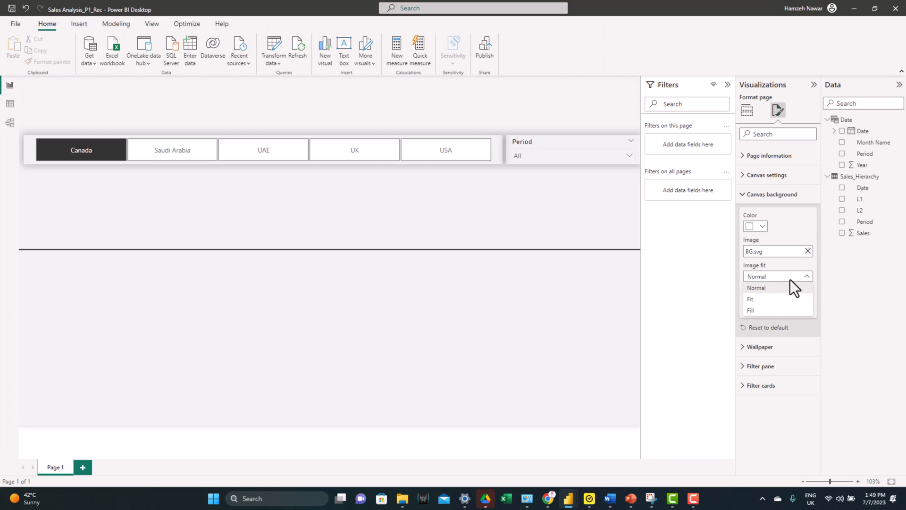
{"action": "left_click", "coordinate": [753, 300]}
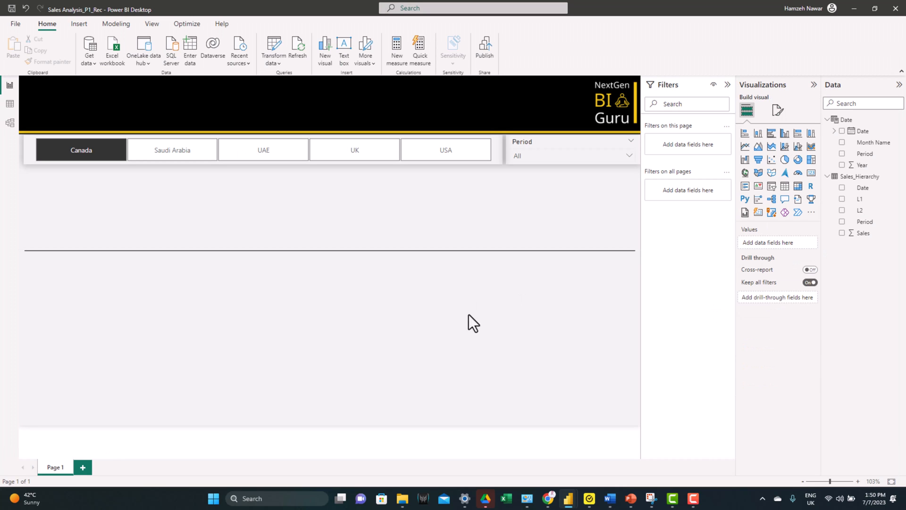
Step: Insert a KPI visual with Sales as value and Date as trend axis, and place it between the slicers and the divider line
{"action": "left_click", "coordinate": [759, 186]}
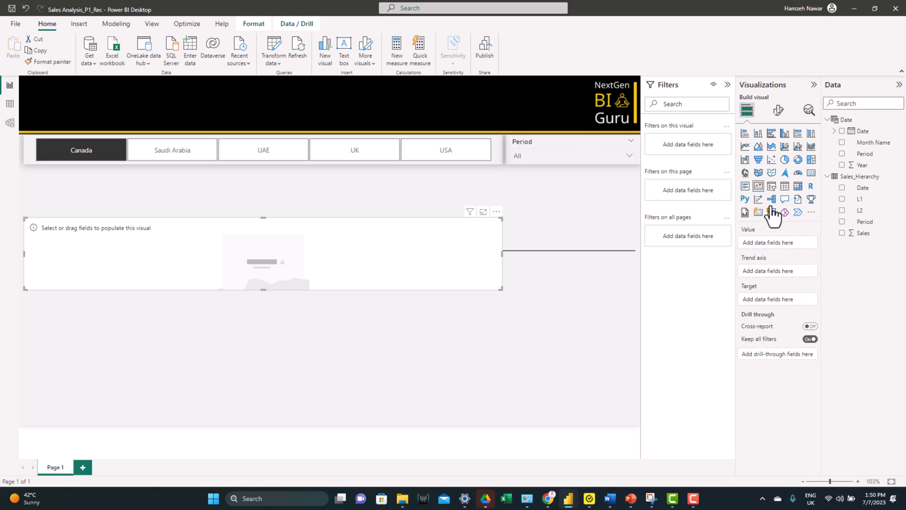
{"action": "left_click", "coordinate": [843, 233]}
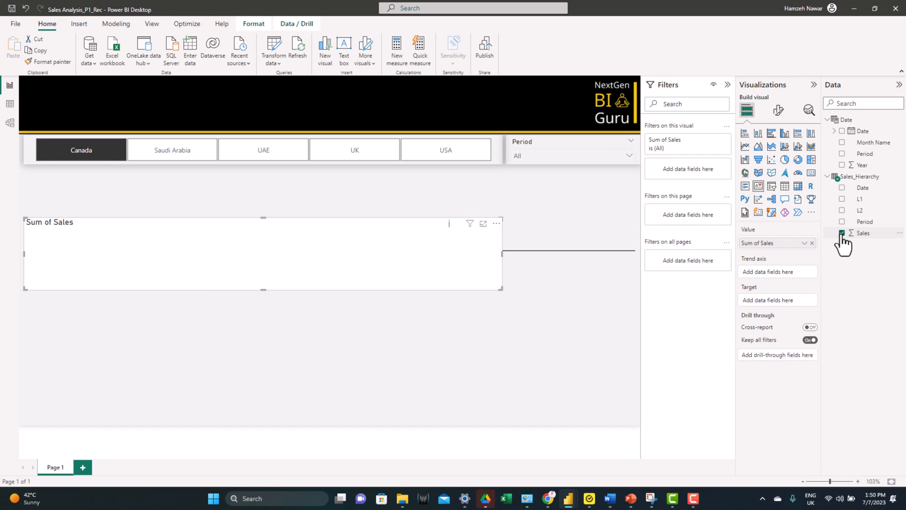
{"action": "left_click", "coordinate": [843, 131]}
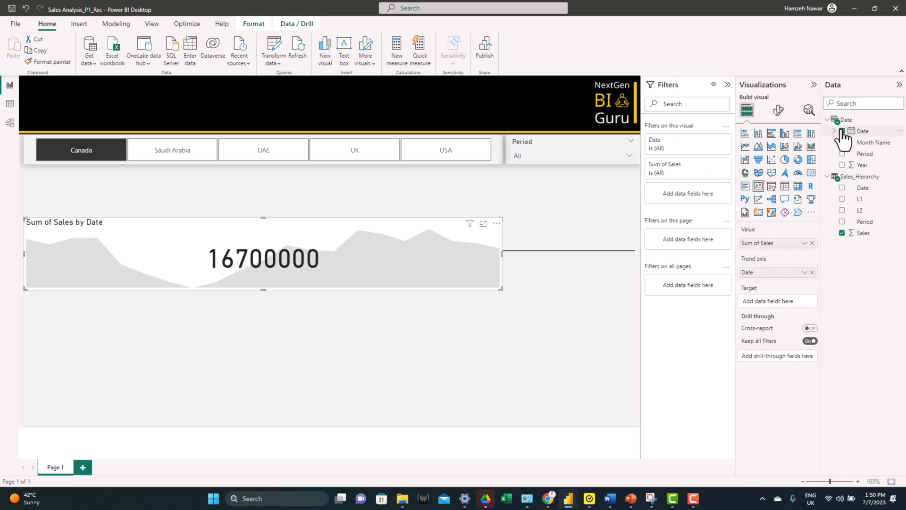
{"action": "left_click_drag", "start_coordinate": [337, 222], "coordinate": [415, 174]}
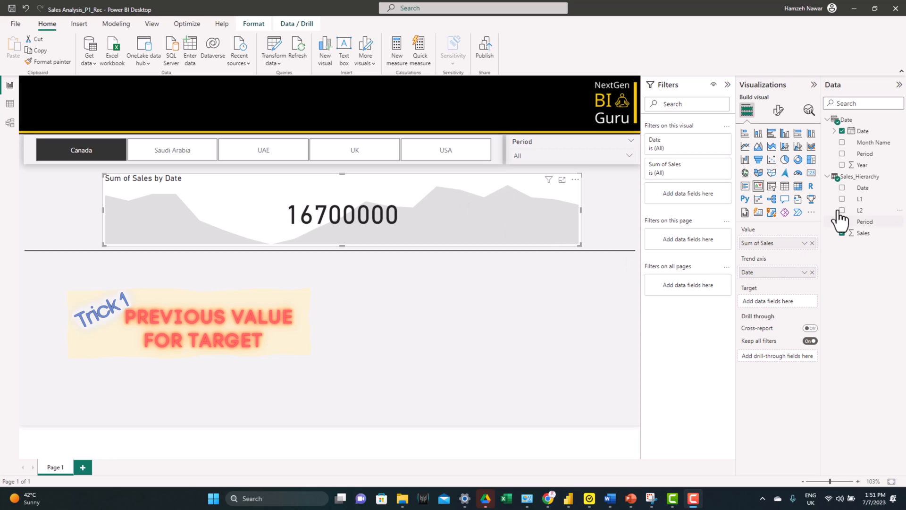
Step: Create measure PV_H in Sales_Hierarchy that sums Sales for PREVIOUSQUARTER dates with the Date table's filters removed, and use it as the KPI's target
{"action": "right_click", "coordinate": [859, 180]}
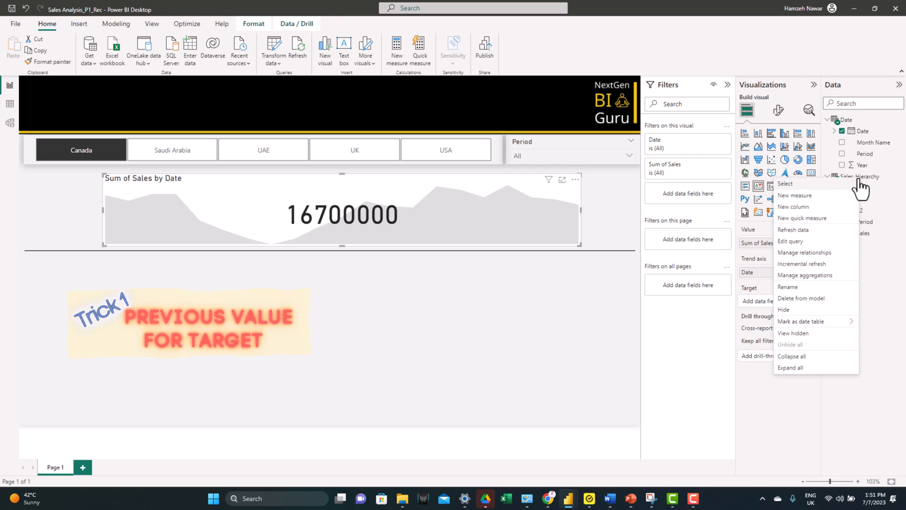
{"action": "left_click", "coordinate": [809, 196]}
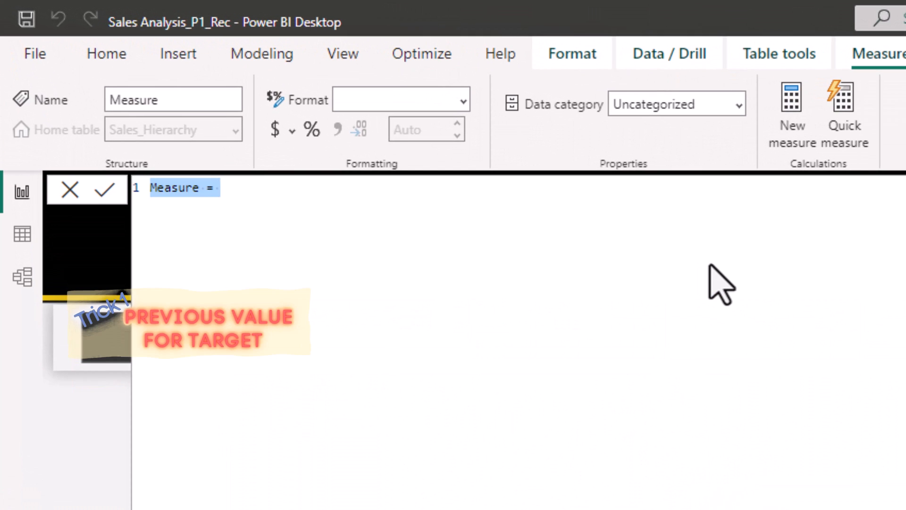
{"action": "type", "text": "PV_H = Var PDate=PREVIOUSQUARTER(Sales_Hierarchy[Date]) return CALCULATE(sum(Sales_Hierarchy[Sales]),REMOVEFILTERS('Date'),Sales_Hierarchy[Date]=PDate)"}
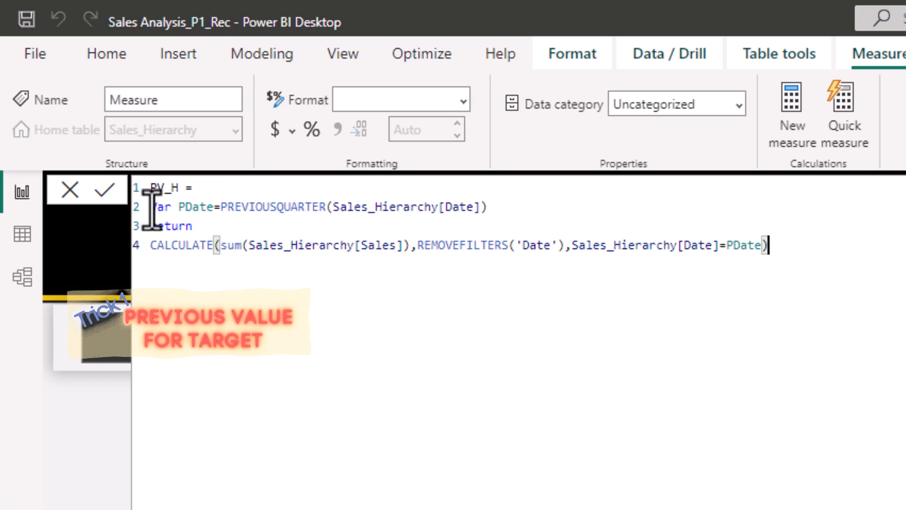
{"action": "left_click_drag", "start_coordinate": [151, 208], "coordinate": [488, 211]}
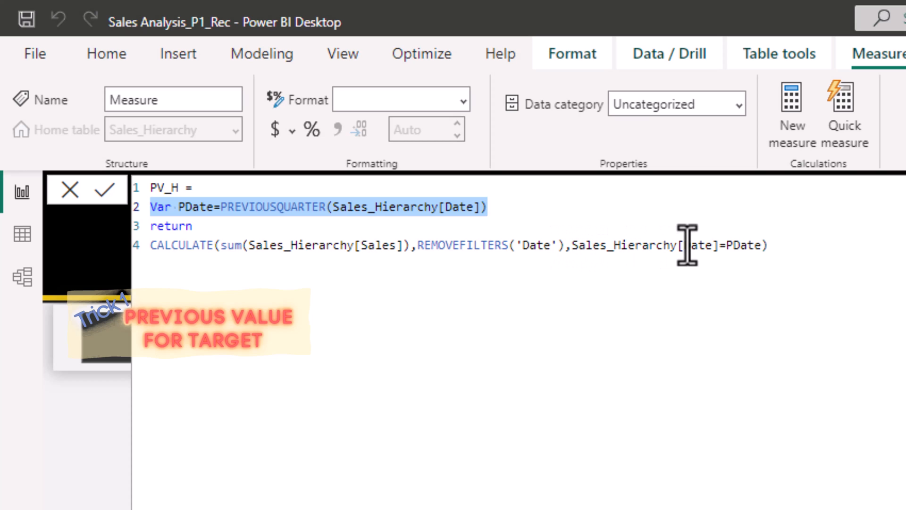
{"action": "left_click", "coordinate": [111, 197]}
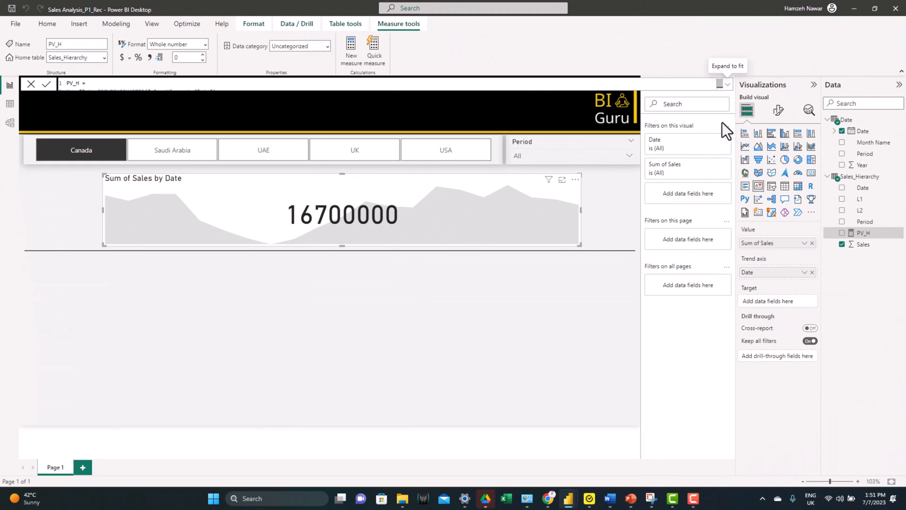
{"action": "left_click_drag", "start_coordinate": [863, 233], "coordinate": [781, 303]}
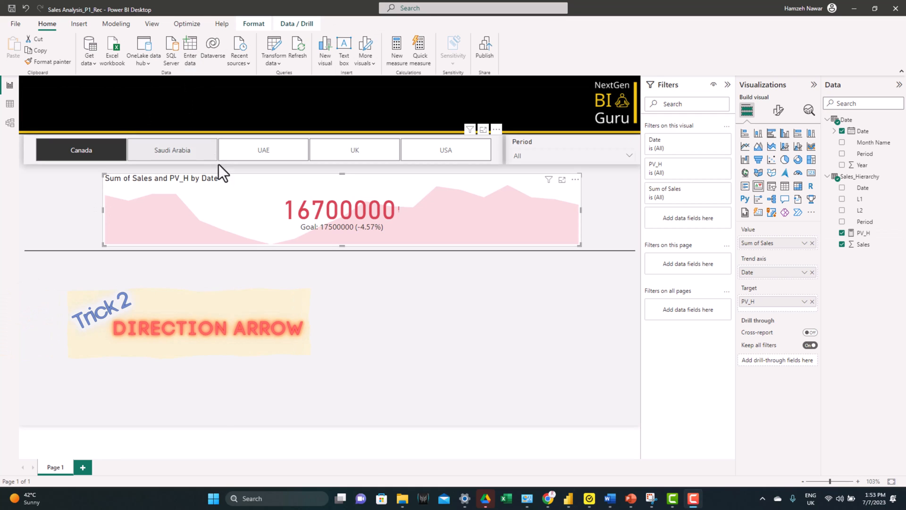
Step: Create the measure Change in Sales_H = sum(Sales_Hierarchy[Sales])-[PV_H] in the Sales_Hierarchy table
{"action": "right_click", "coordinate": [862, 188]}
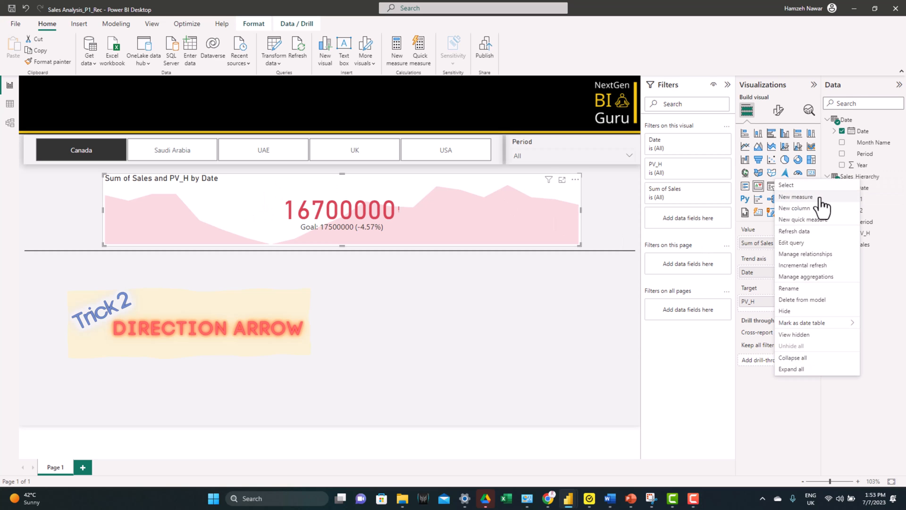
{"action": "key", "text": "Escape"}
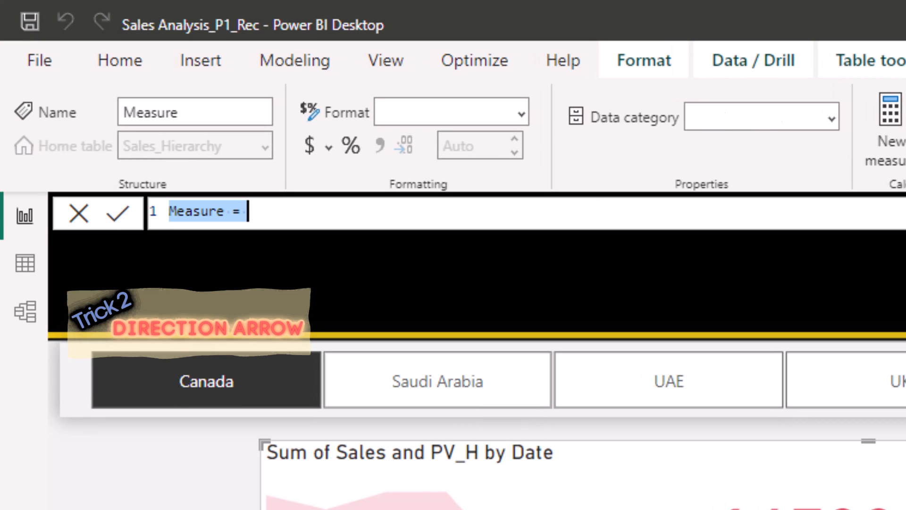
{"action": "type", "text": "Change in Sales_H = sum(Sales_Hierarchy[Sales])-[PV_H]"}
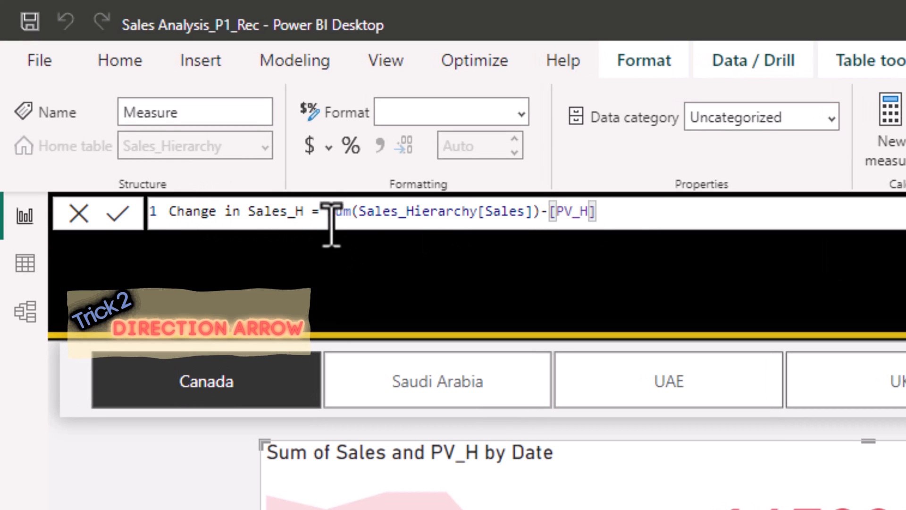
{"action": "left_click_drag", "start_coordinate": [328, 211], "coordinate": [456, 264]}
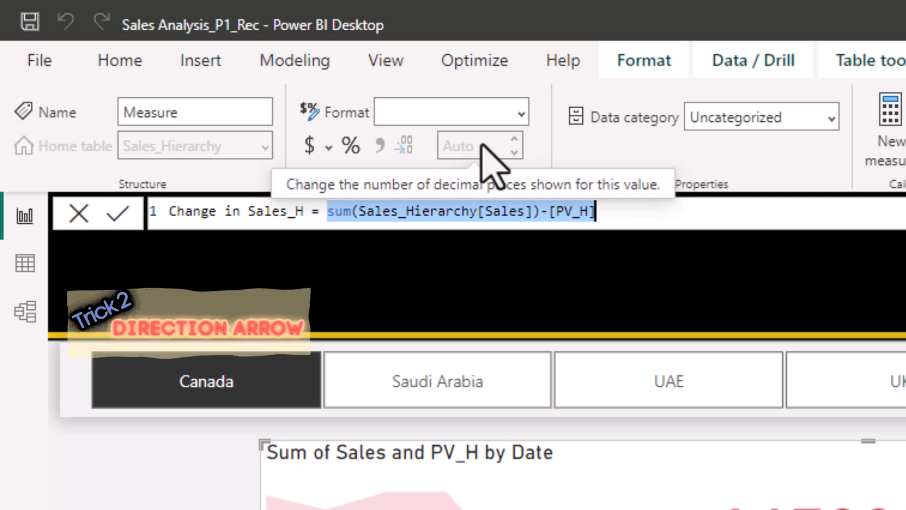
{"action": "left_click", "coordinate": [117, 214]}
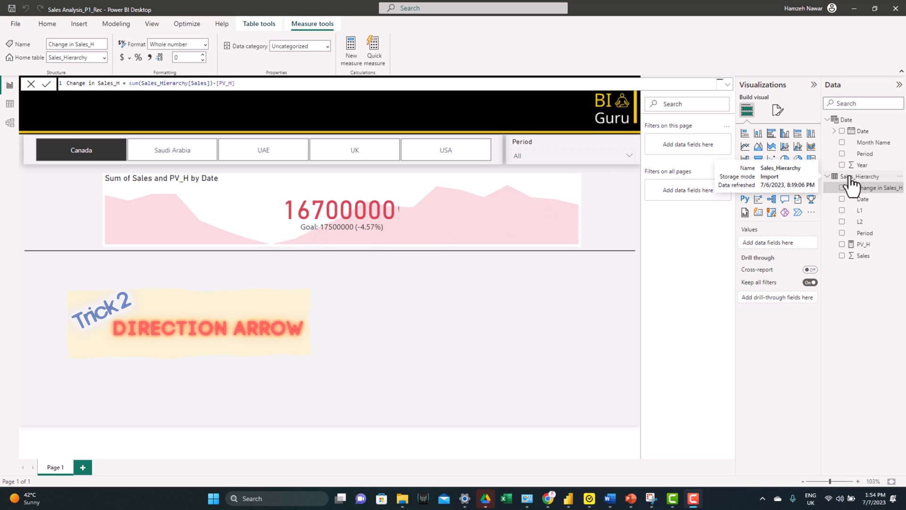
Step: Create measure Arrow_H in Sales_Hierarchy returning UNICHAR("11165") when Change in Sales_H is above 0, UNICHAR("11167") when below 0, otherwise UNICHAR("11166")
{"action": "left_click", "coordinate": [850, 177]}
{"action": "right_click", "coordinate": [852, 177]}
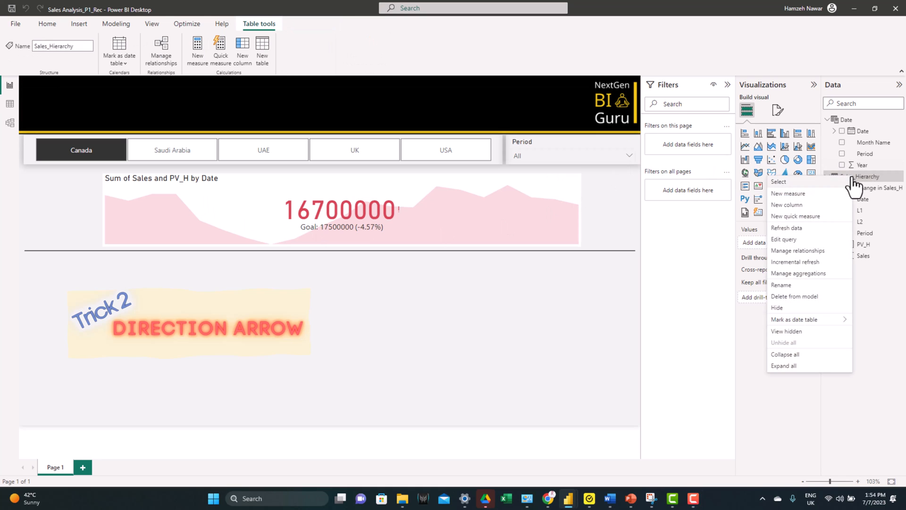
{"action": "left_click", "coordinate": [809, 194]}
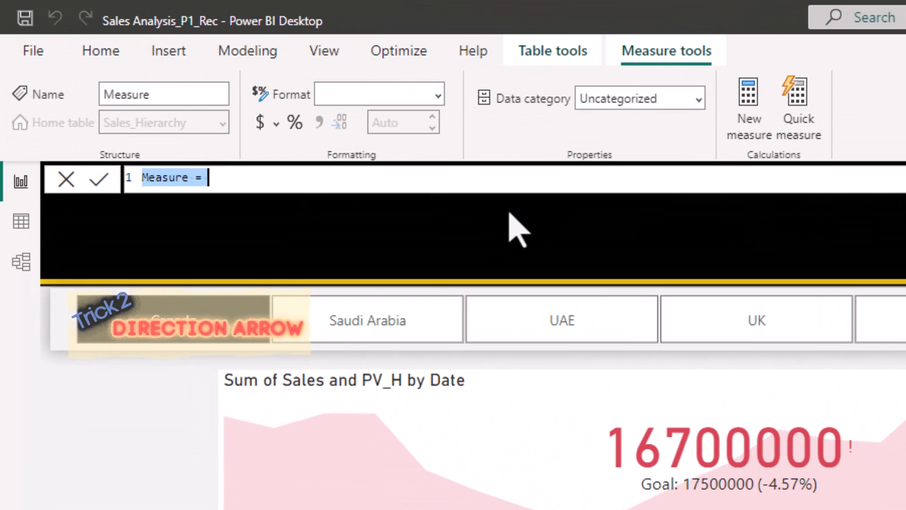
{"action": "type", "text": "Arrow_H = if([Change in Sales_H]>0,UNICHAR(\"11165\"),if([Change in Sales_H]<0,UNICHAR(\"11167\"),UNICHAR(\"11166\")))"}
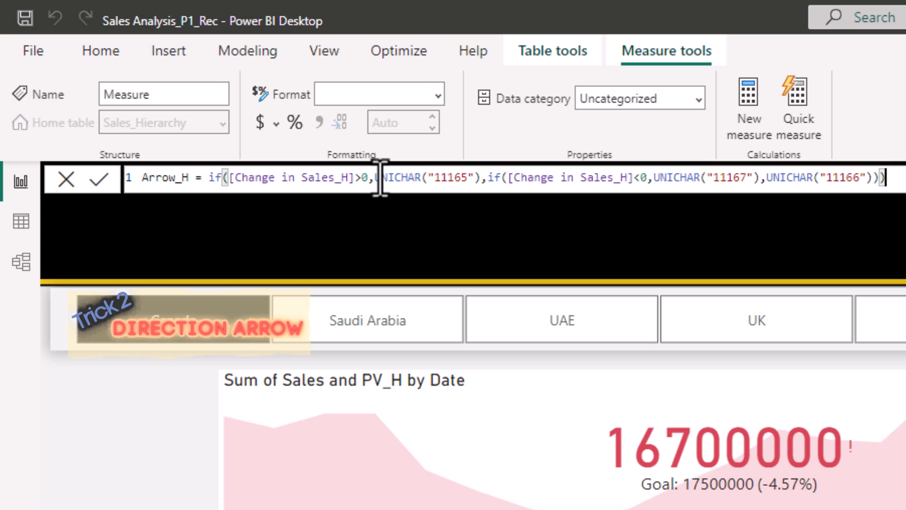
{"action": "left_click_drag", "start_coordinate": [375, 178], "coordinate": [481, 180]}
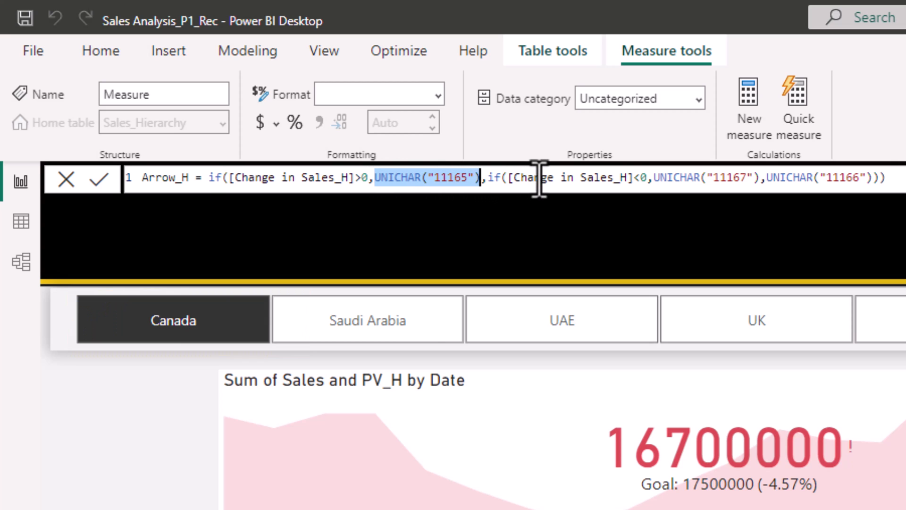
{"action": "left_click_drag", "start_coordinate": [654, 179], "coordinate": [862, 182]}
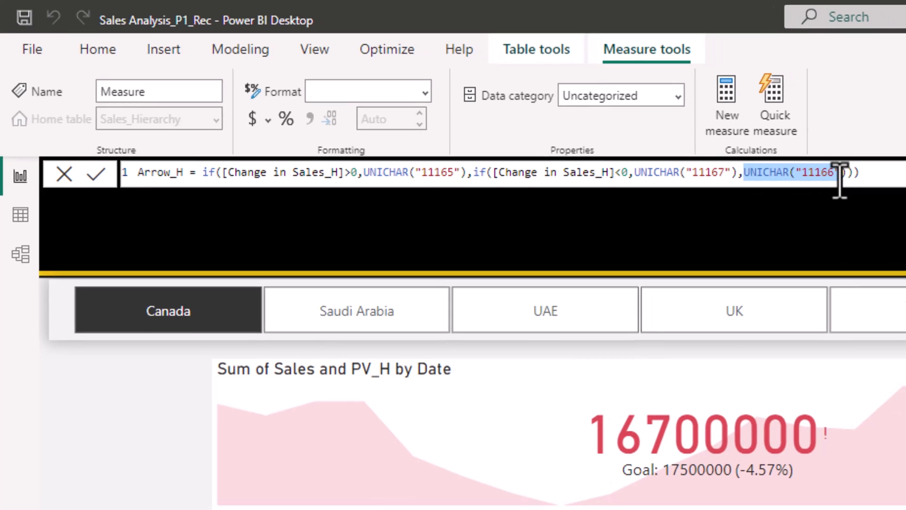
{"action": "key", "text": "Return"}
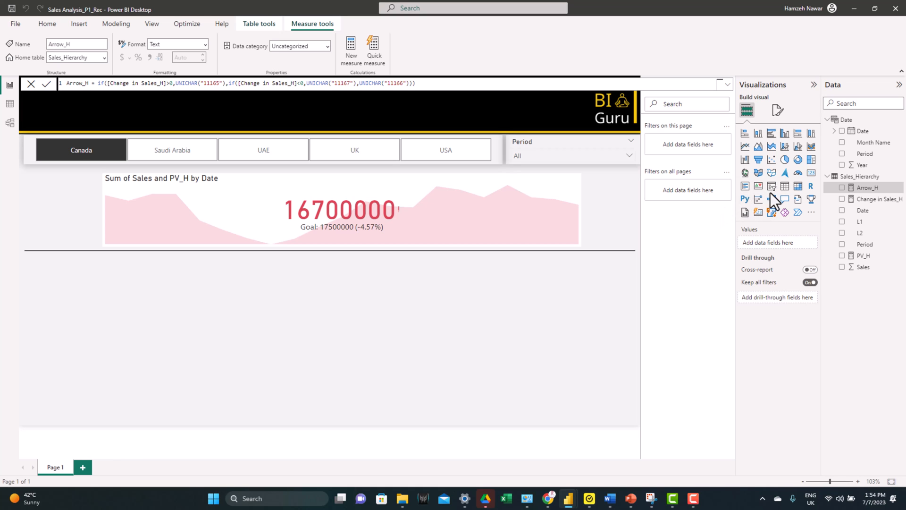
Step: Insert a card visual showing Arrow_H and turn off its category label and background
{"action": "left_click", "coordinate": [812, 176]}
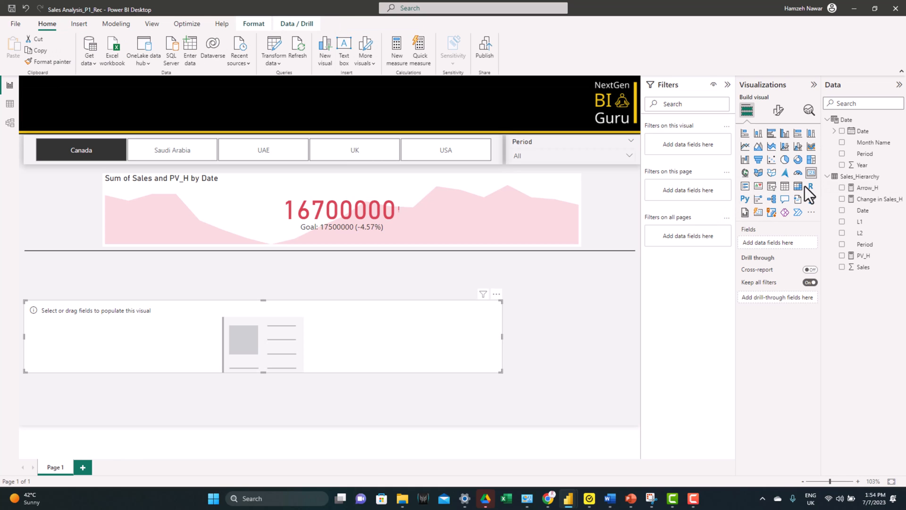
{"action": "left_click", "coordinate": [843, 189]}
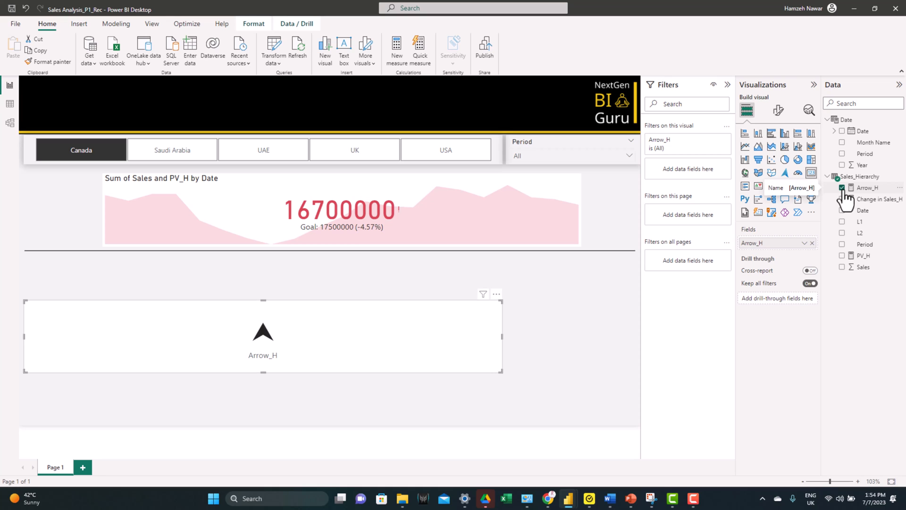
{"action": "left_click", "coordinate": [778, 110]}
{"action": "left_click", "coordinate": [809, 196]}
{"action": "left_click", "coordinate": [778, 152]}
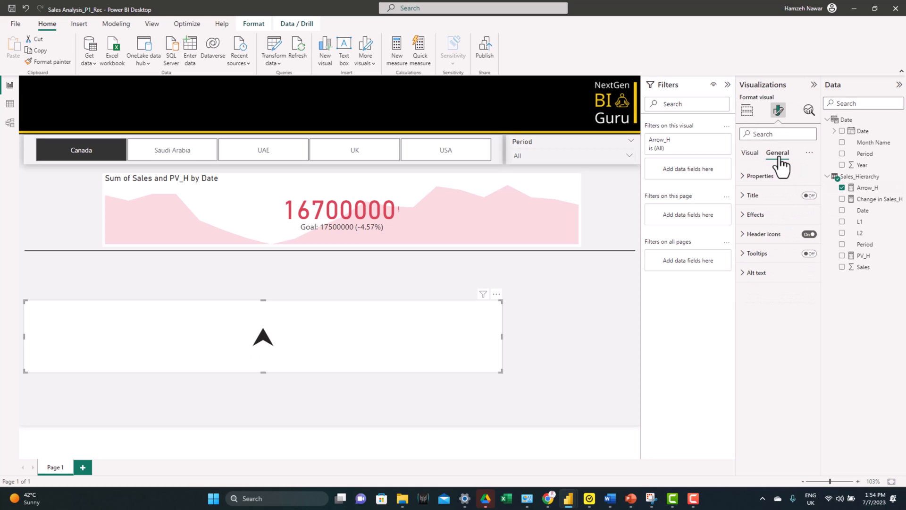
{"action": "left_click", "coordinate": [756, 215]}
{"action": "left_click", "coordinate": [805, 238]}
Step: Set the arrow card's callout value font size to 30, then shrink the card and place it just before the KPI's sales figure
{"action": "left_click", "coordinate": [750, 152]}
{"action": "left_click", "coordinate": [763, 175]}
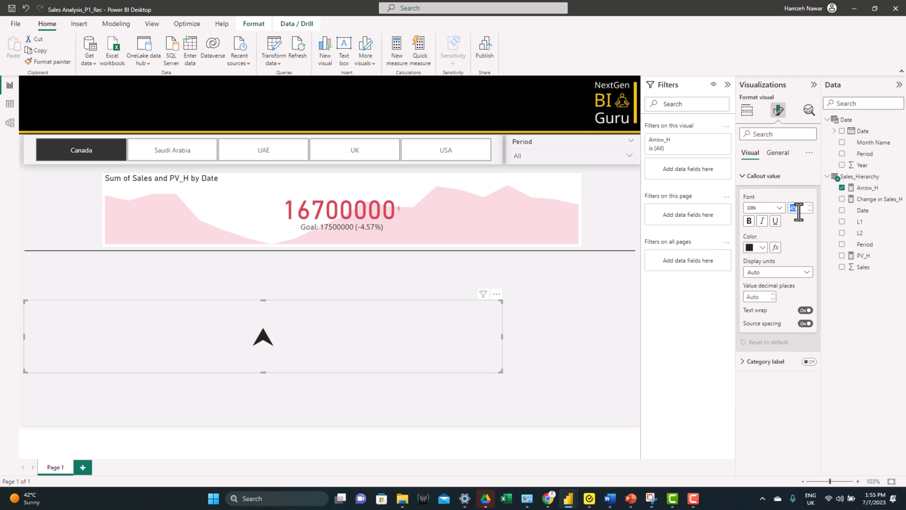
{"action": "type", "text": "20"}
{"action": "type", "text": "30"}
{"action": "left_click_drag", "start_coordinate": [501, 372], "coordinate": [262, 210]}
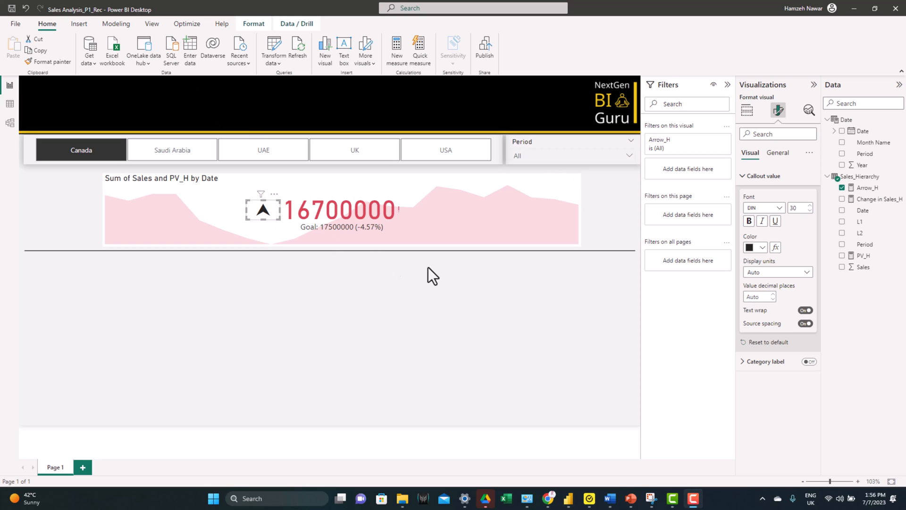
Step: Set up rule-based conditional formatting for the arrow card's callout value color, based on the Change in Sales_H measure
{"action": "left_click", "coordinate": [775, 247]}
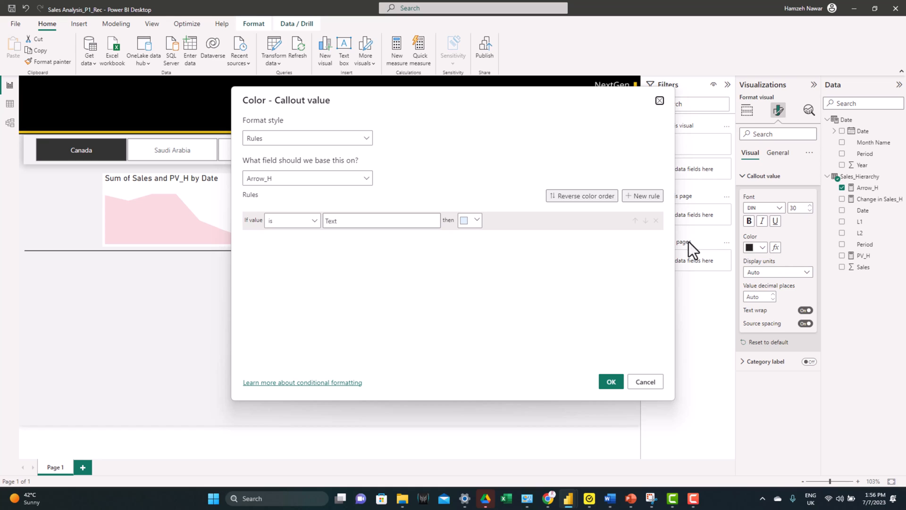
{"action": "left_click", "coordinate": [291, 181]}
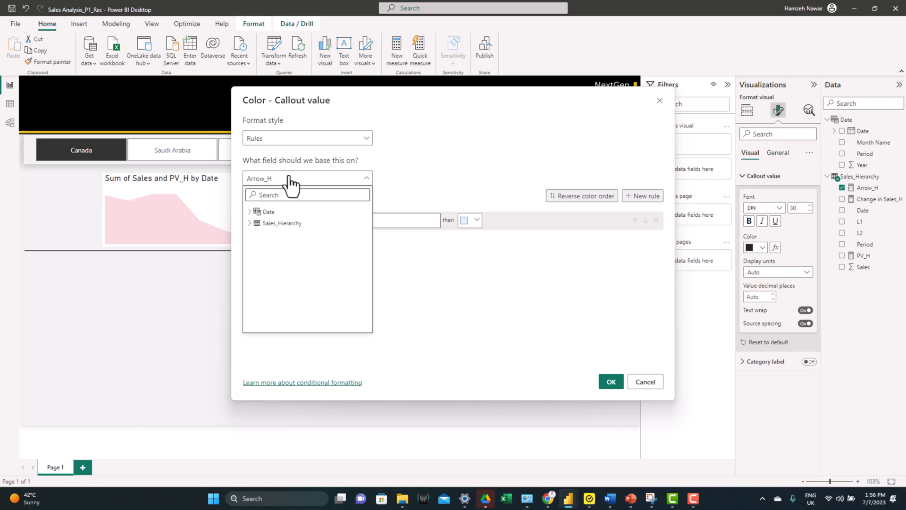
{"action": "left_click", "coordinate": [250, 222]}
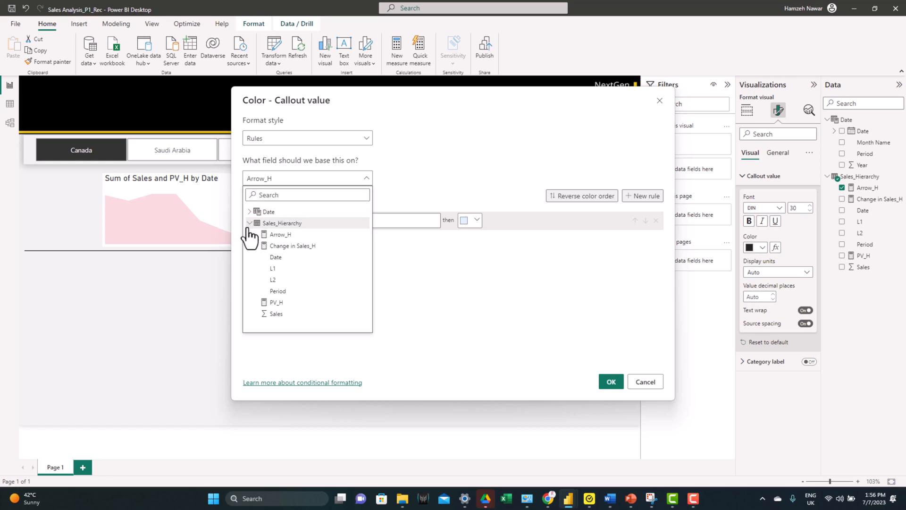
{"action": "left_click", "coordinate": [293, 245]}
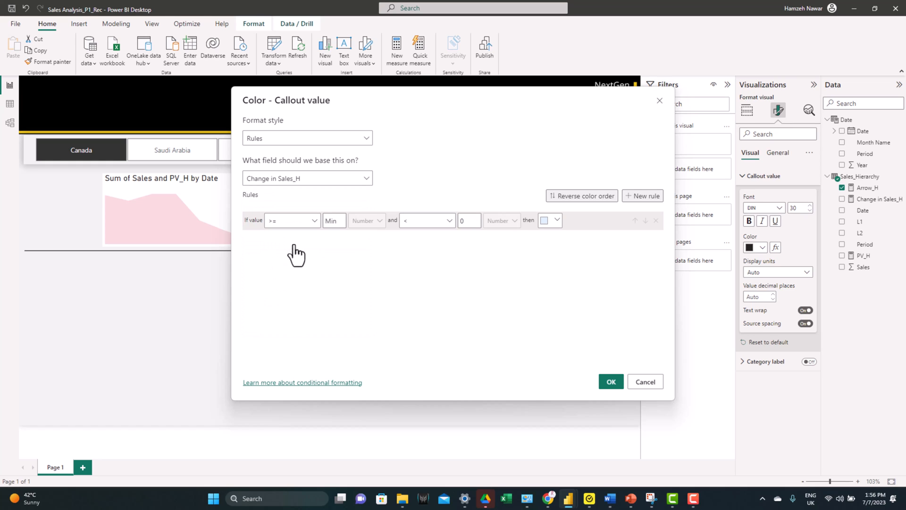
Step: Define the first color rule to cover values from a large negative minimum up to below 0, colored #D64554
{"action": "left_click", "coordinate": [289, 221]}
{"action": "left_click", "coordinate": [291, 223]}
{"action": "left_click", "coordinate": [554, 225]}
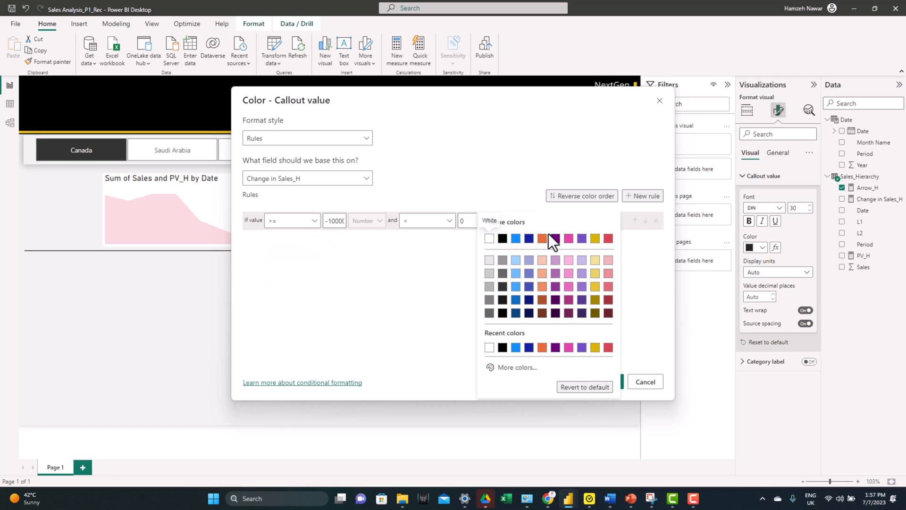
{"action": "left_click", "coordinate": [523, 368]}
{"action": "type", "text": "#D64554"}
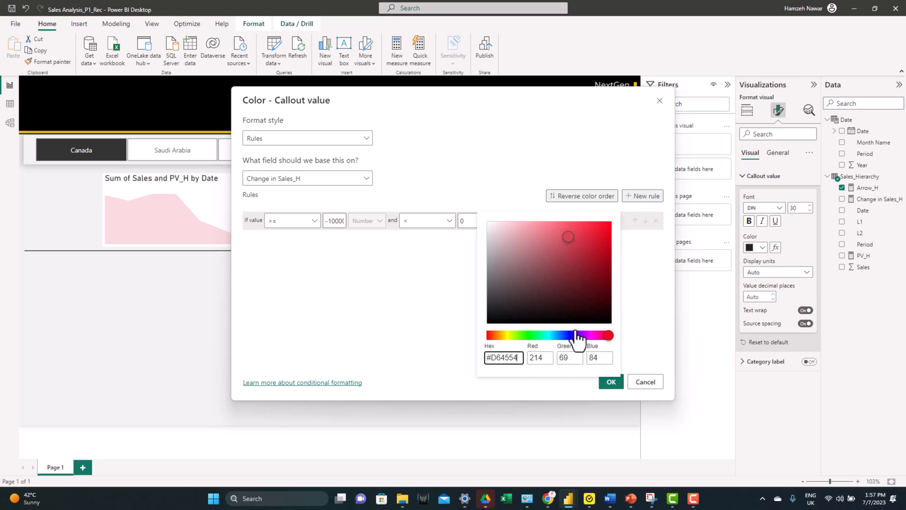
{"action": "left_click", "coordinate": [435, 301]}
Step: Add a second color rule that gives values equal to 0 a medium yellow theme shade
{"action": "left_click", "coordinate": [651, 197]}
{"action": "left_click", "coordinate": [287, 239]}
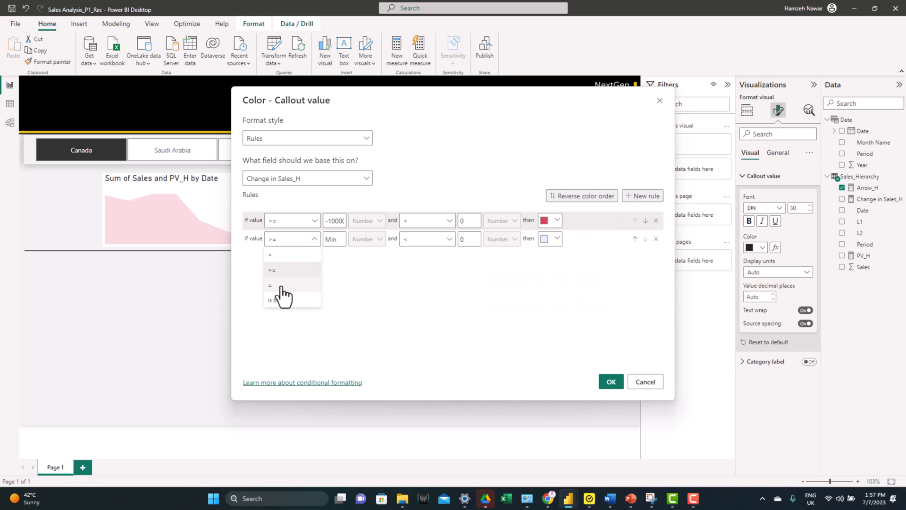
{"action": "left_click", "coordinate": [283, 297]}
{"action": "left_click", "coordinate": [330, 240]}
{"action": "type", "text": "0"}
{"action": "left_click", "coordinate": [550, 239]}
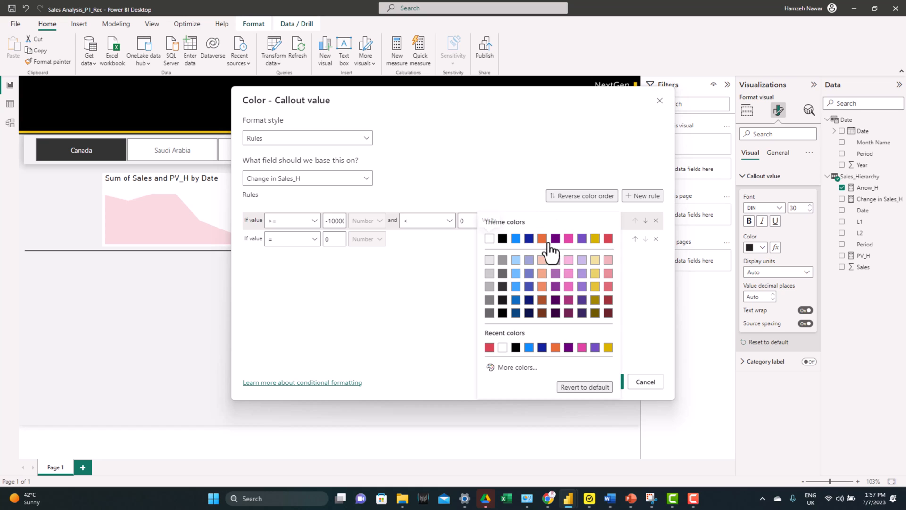
{"action": "left_click", "coordinate": [597, 260]}
{"action": "left_click", "coordinate": [555, 238]}
{"action": "left_click", "coordinate": [595, 274]}
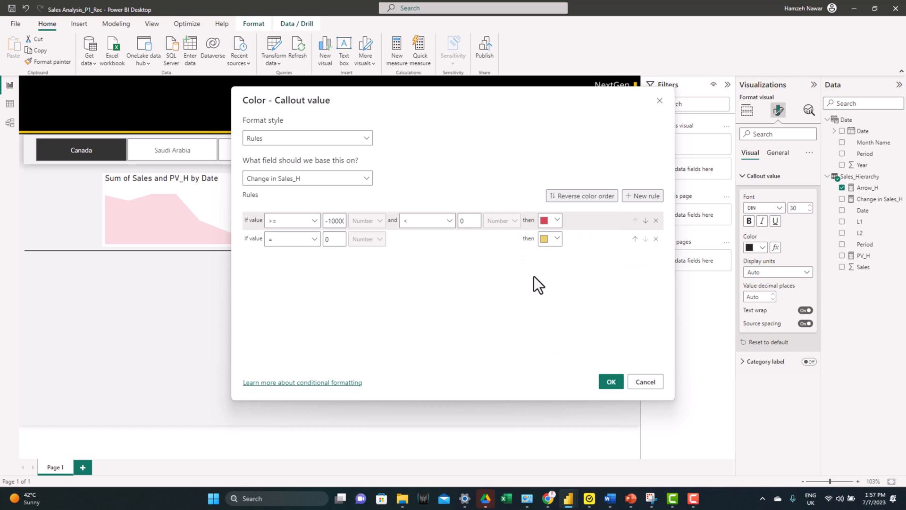
Step: Add a third color rule for values greater than 0 and below a large positive maximum
{"action": "left_click", "coordinate": [647, 202]}
{"action": "left_click", "coordinate": [278, 259]}
{"action": "left_click", "coordinate": [280, 283]}
{"action": "left_click", "coordinate": [326, 257]}
{"action": "type", "text": "0"}
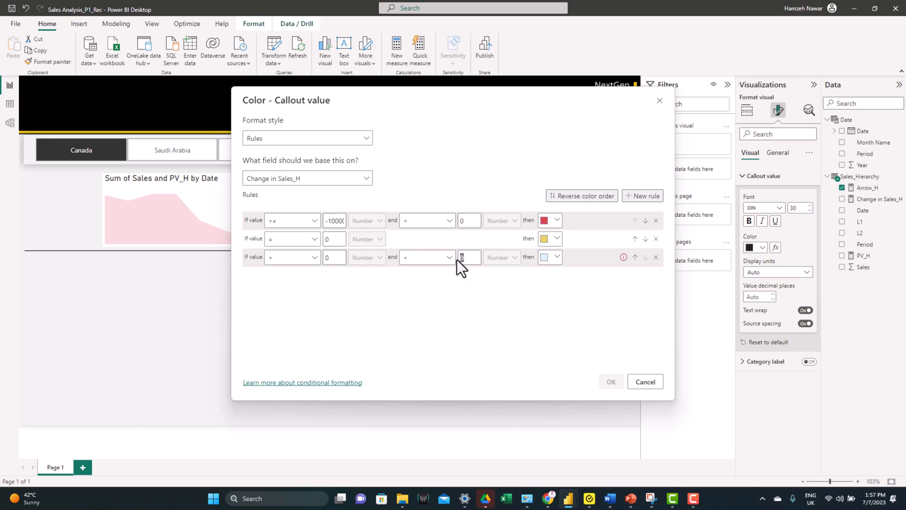
{"action": "type", "text": "100000"}
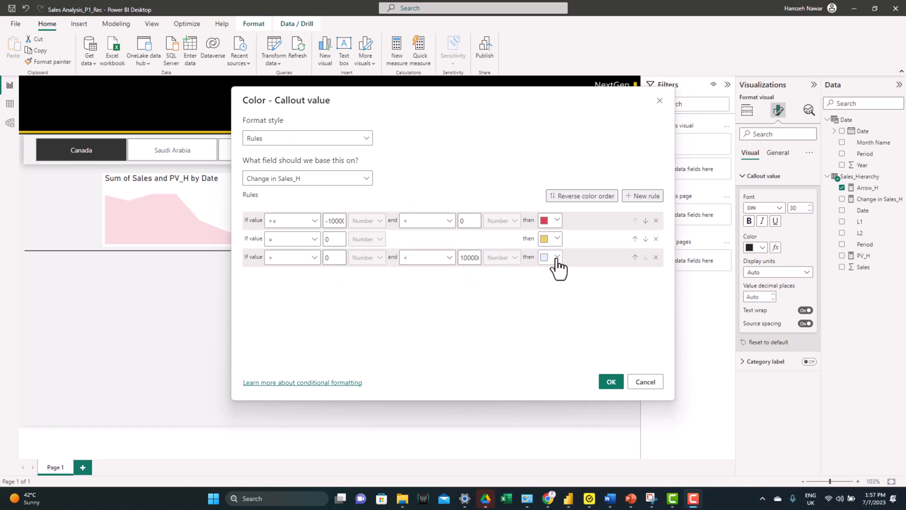
Step: Give the third rule a custom green color and apply the arrow card's conditional formatting
{"action": "left_click", "coordinate": [557, 259]}
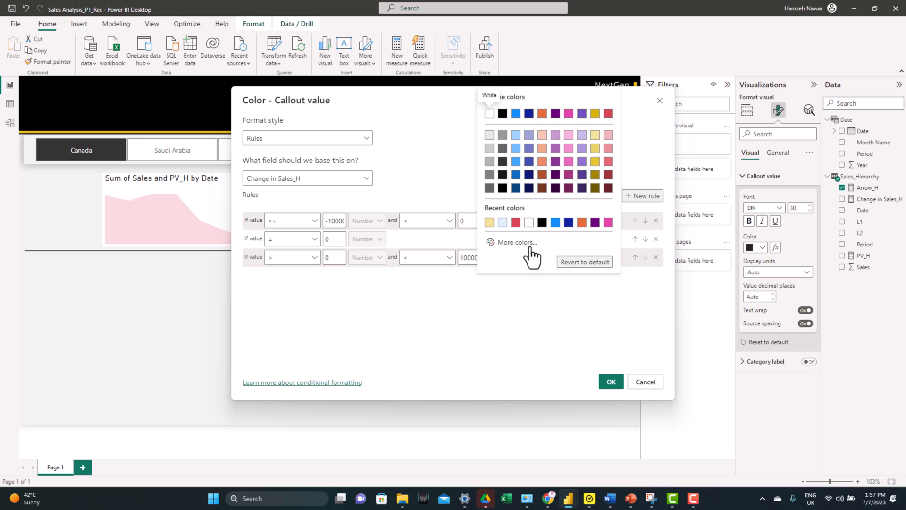
{"action": "left_click", "coordinate": [531, 246]}
{"action": "type", "text": "#1AAB40"}
{"action": "left_click", "coordinate": [521, 312]}
{"action": "left_click", "coordinate": [610, 380]}
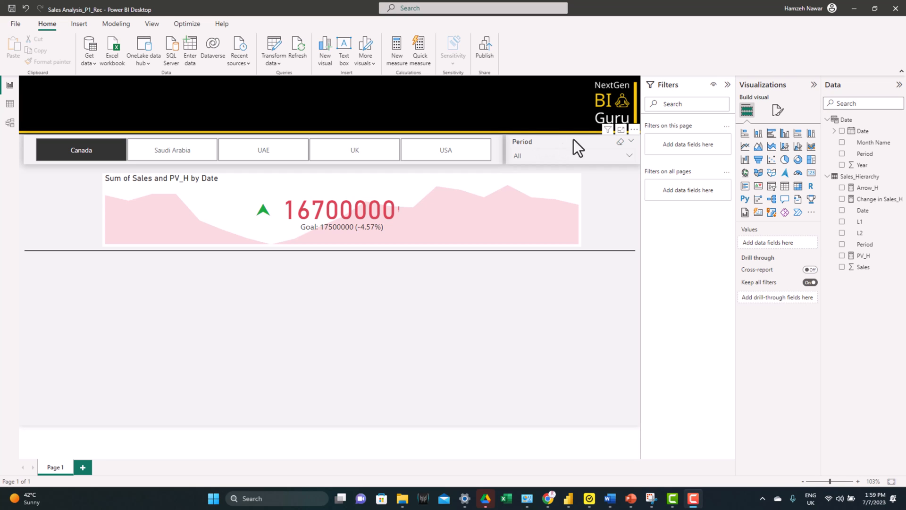
Step: Sort the Period slicer's values in descending order and check the order of its list
{"action": "left_click", "coordinate": [634, 130]}
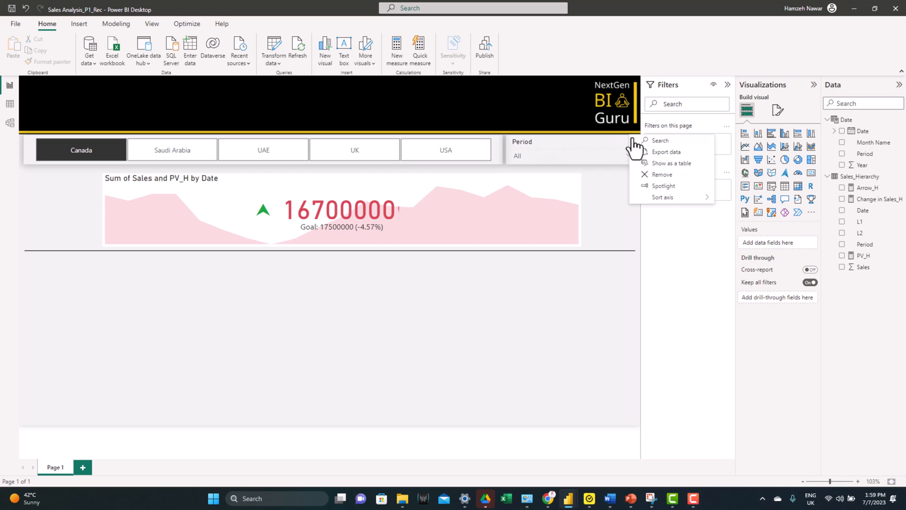
{"action": "mouse_move", "coordinate": [708, 201]}
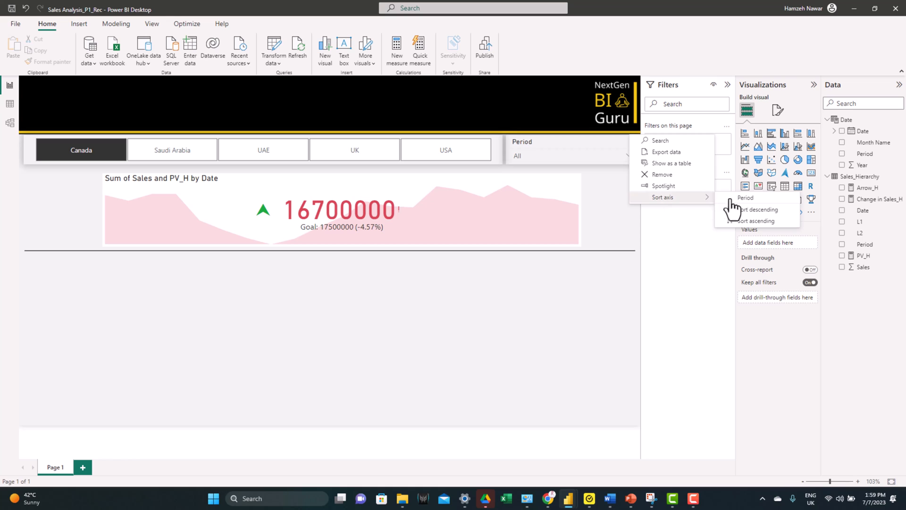
{"action": "left_click", "coordinate": [754, 220]}
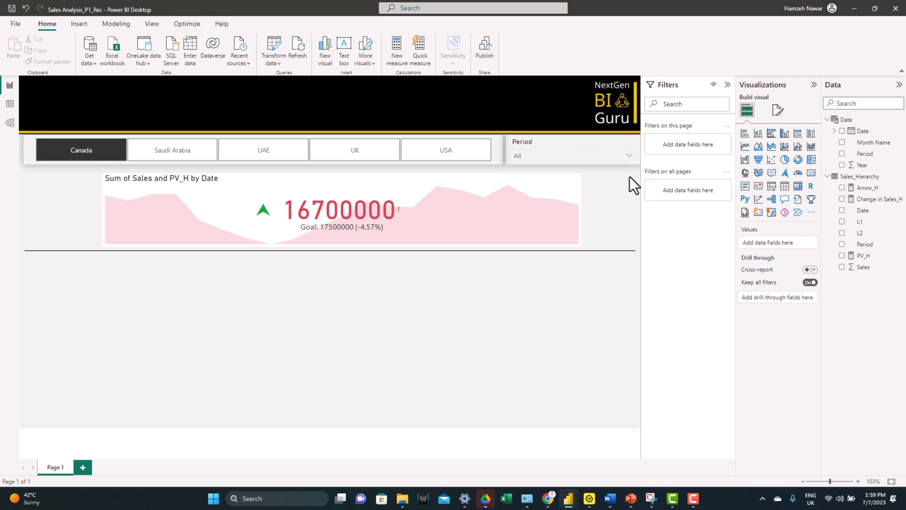
{"action": "left_click", "coordinate": [599, 157]}
{"action": "left_click", "coordinate": [599, 157]}
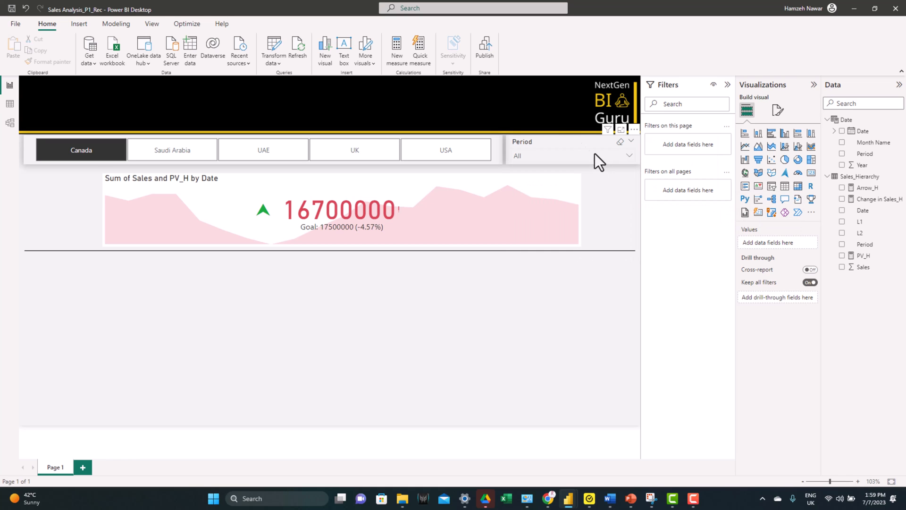
Step: Turn on single selection in the Period slicer's selection settings
{"action": "left_click", "coordinate": [559, 139]}
{"action": "left_click", "coordinate": [777, 113]}
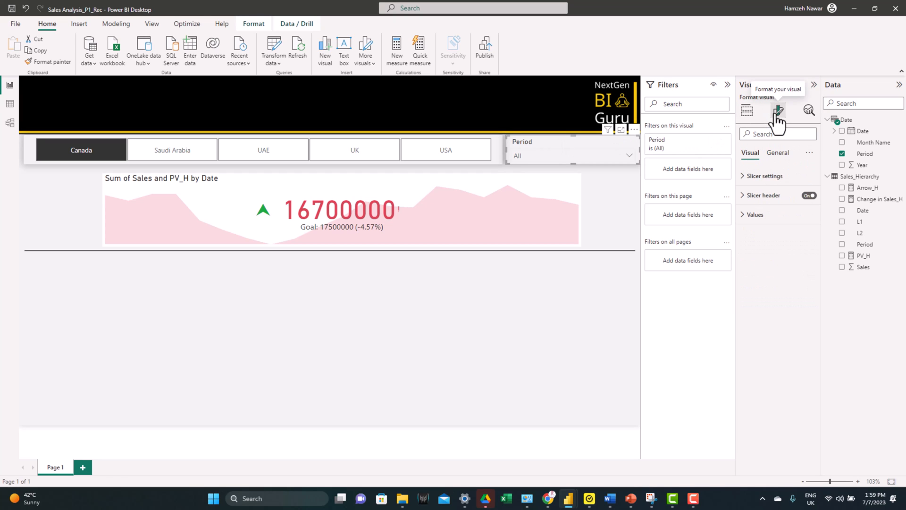
{"action": "left_click", "coordinate": [766, 176]}
{"action": "left_click", "coordinate": [765, 249]}
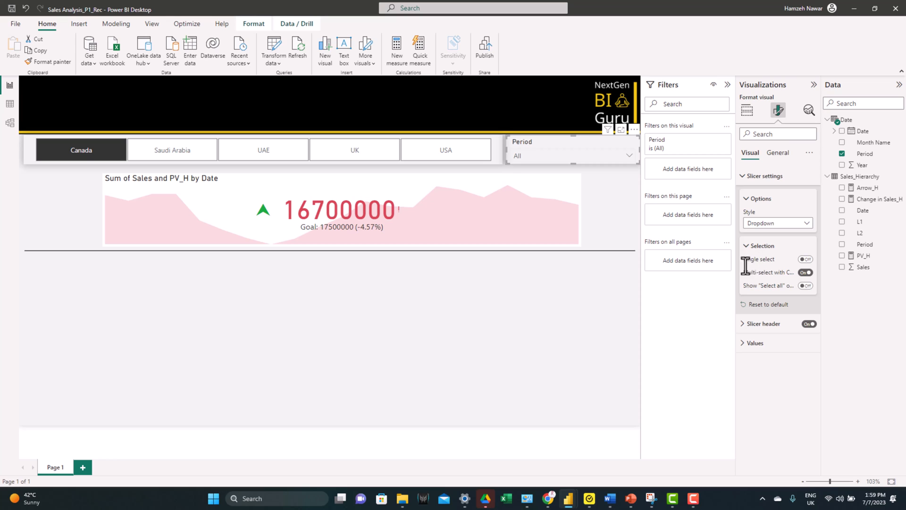
{"action": "left_click", "coordinate": [806, 259]}
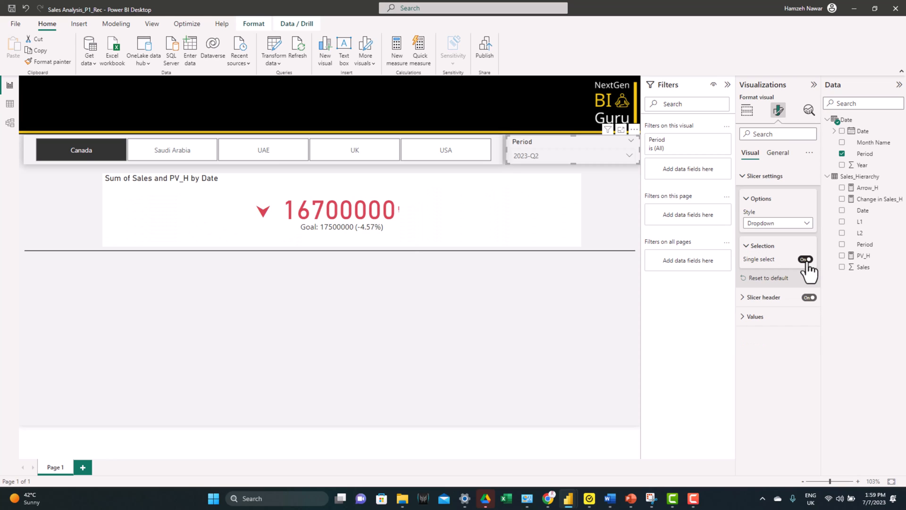
{"action": "left_click", "coordinate": [415, 261]}
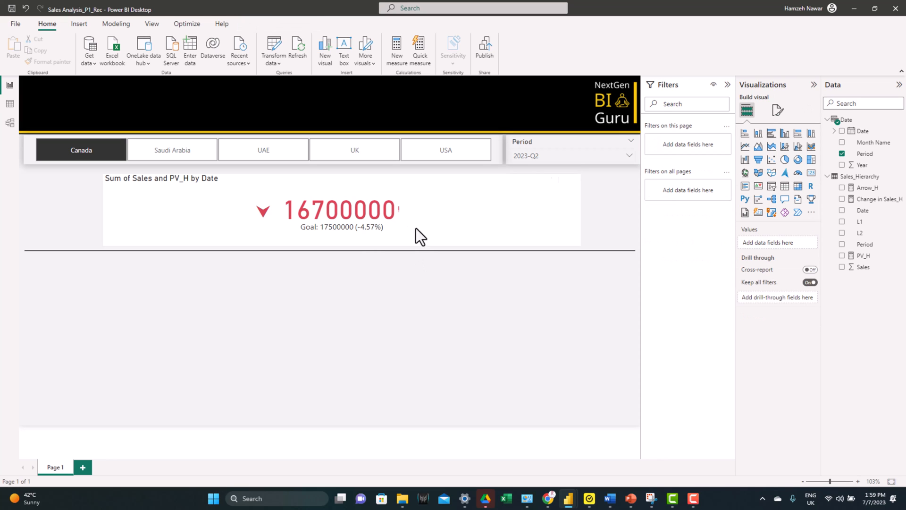
Step: Check the KPI and arrow for period 2023-Q1, and return the Period slicer to 2023-Q2
{"action": "left_click", "coordinate": [536, 158]}
{"action": "left_click", "coordinate": [533, 184]}
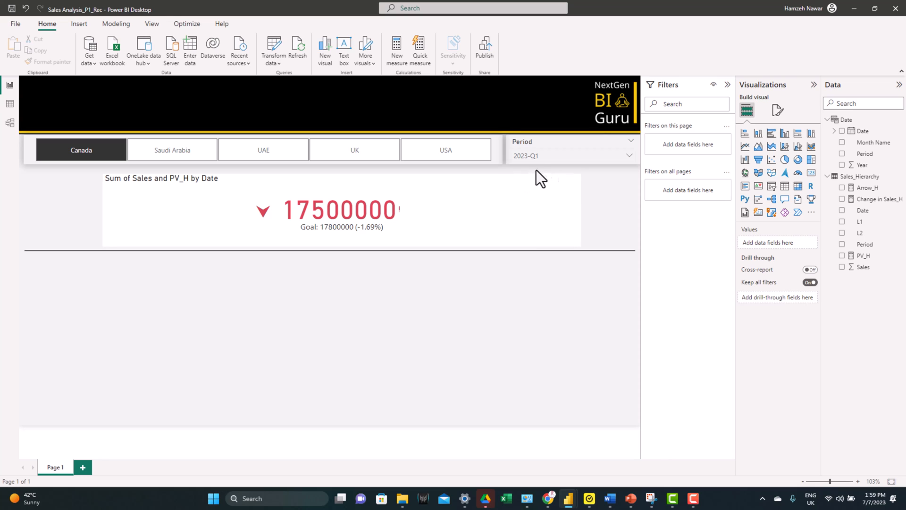
{"action": "left_click", "coordinate": [537, 157]}
{"action": "left_click", "coordinate": [536, 174]}
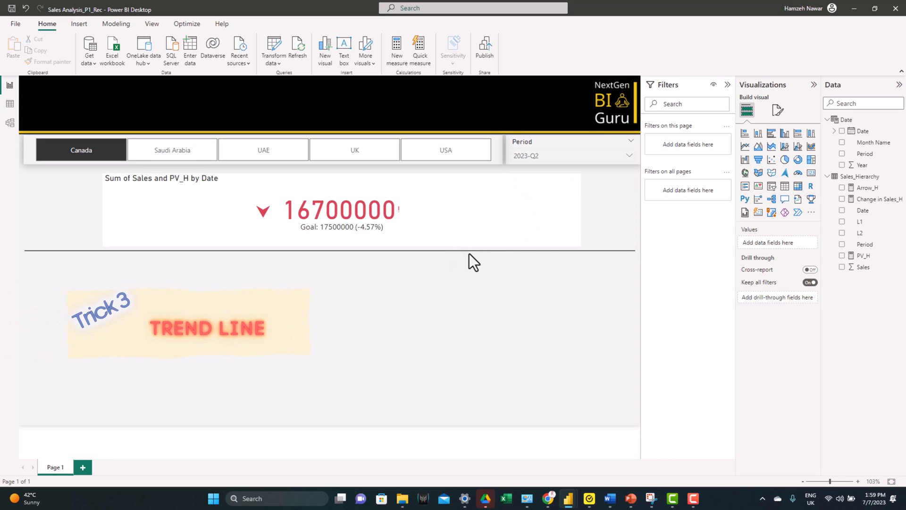
Step: Duplicate the sales KPI visual and place the copy below the horizontal divider line
{"action": "left_click", "coordinate": [494, 218]}
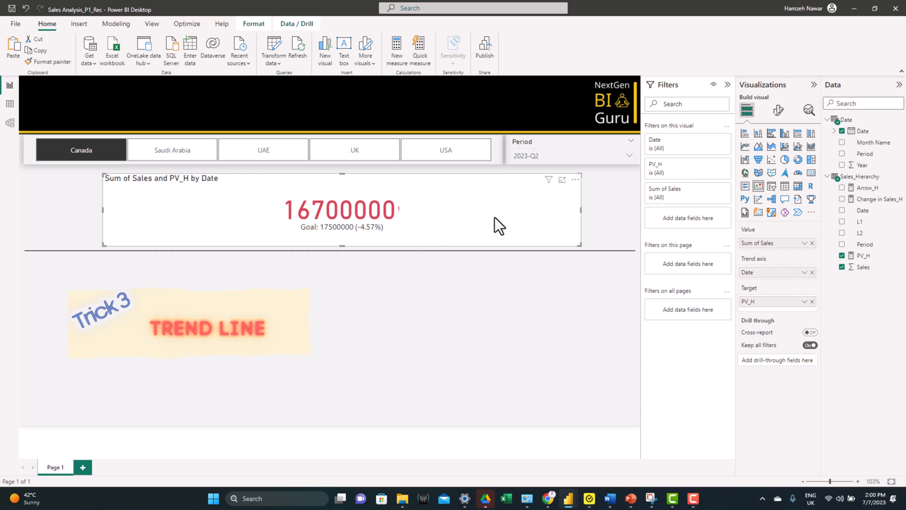
{"action": "key", "text": "ctrl+c"}
{"action": "key", "text": "ctrl+v"}
{"action": "left_click_drag", "start_coordinate": [480, 234], "coordinate": [474, 321]}
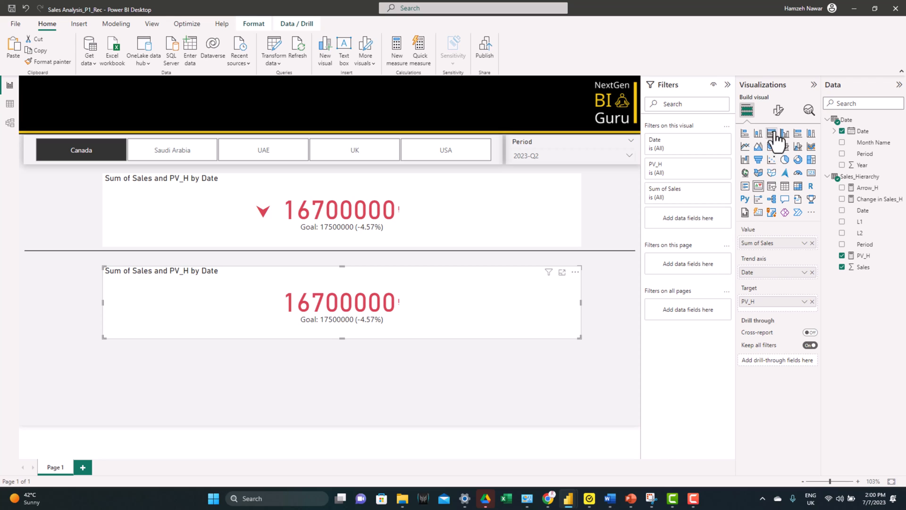
Step: Format the copied KPI's callout value with top and right alignment, font size 8 and display units in Millions
{"action": "left_click", "coordinate": [777, 112]}
{"action": "left_click", "coordinate": [761, 177]}
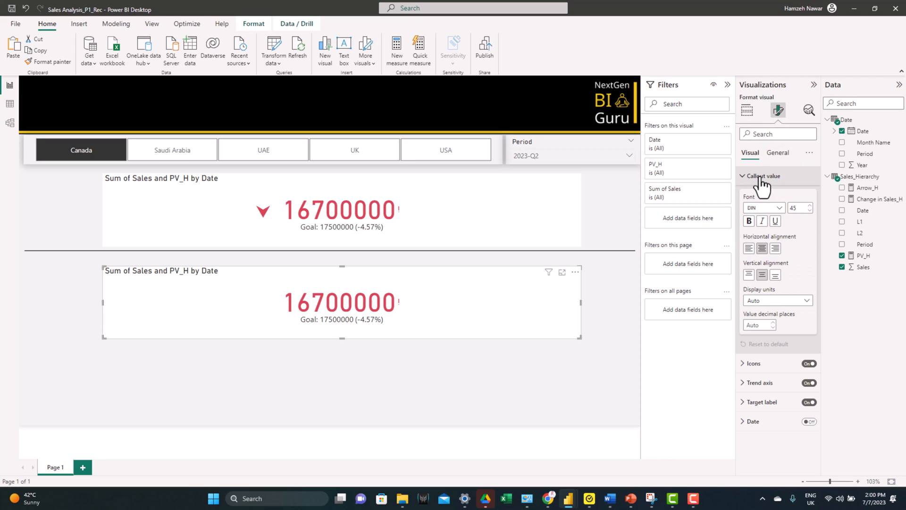
{"action": "left_click", "coordinate": [750, 276]}
{"action": "left_click", "coordinate": [776, 248]}
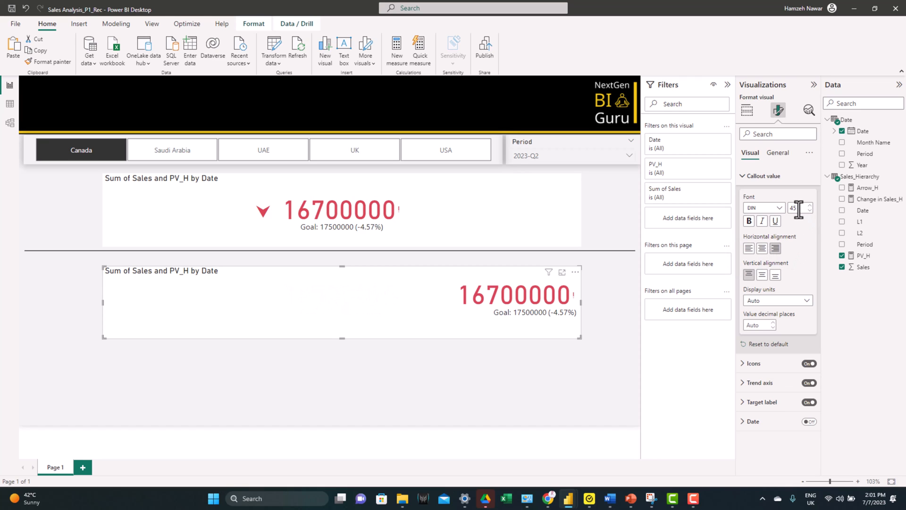
{"action": "type", "text": "8"}
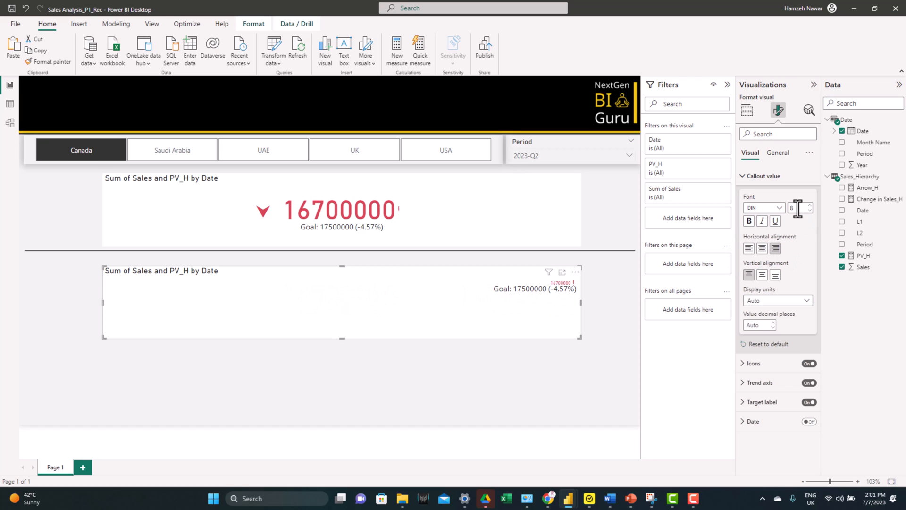
{"action": "left_click", "coordinate": [779, 300]}
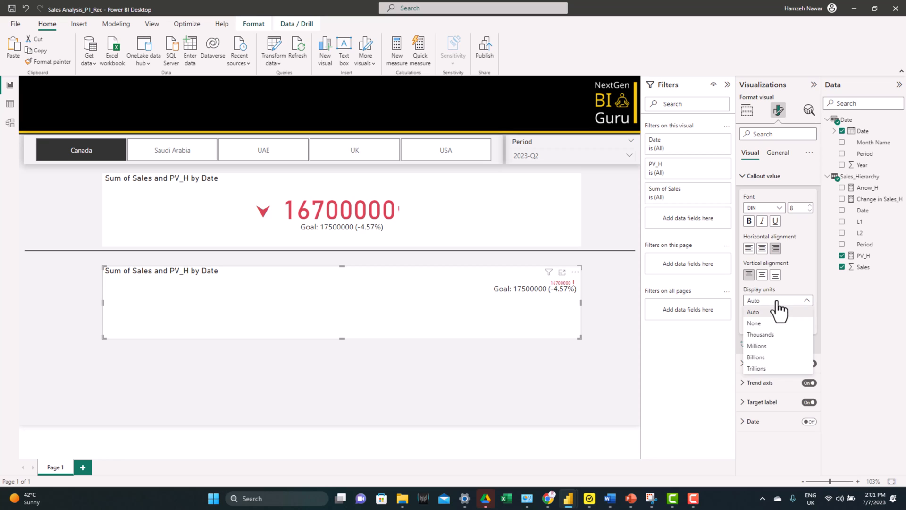
{"action": "left_click", "coordinate": [773, 346]}
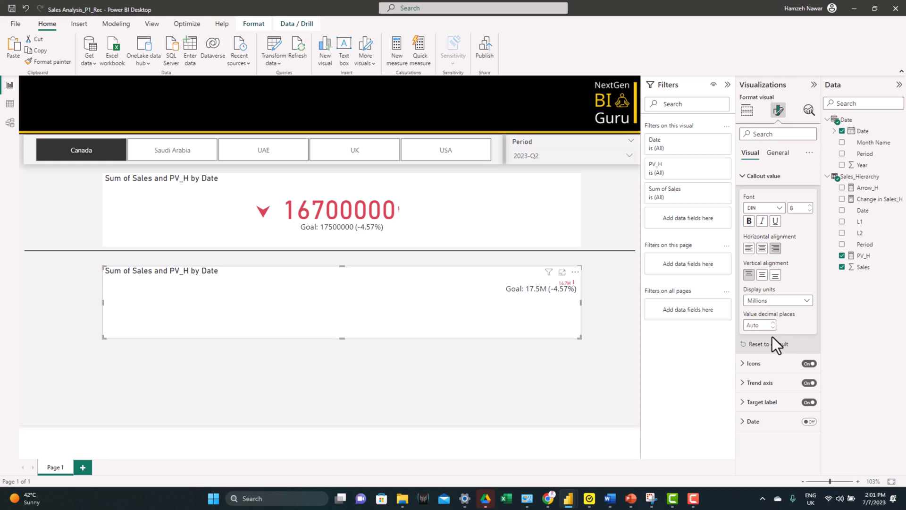
Step: Turn off the copied KPI's icons and its target label, including the distance to goal
{"action": "left_click", "coordinate": [809, 364]}
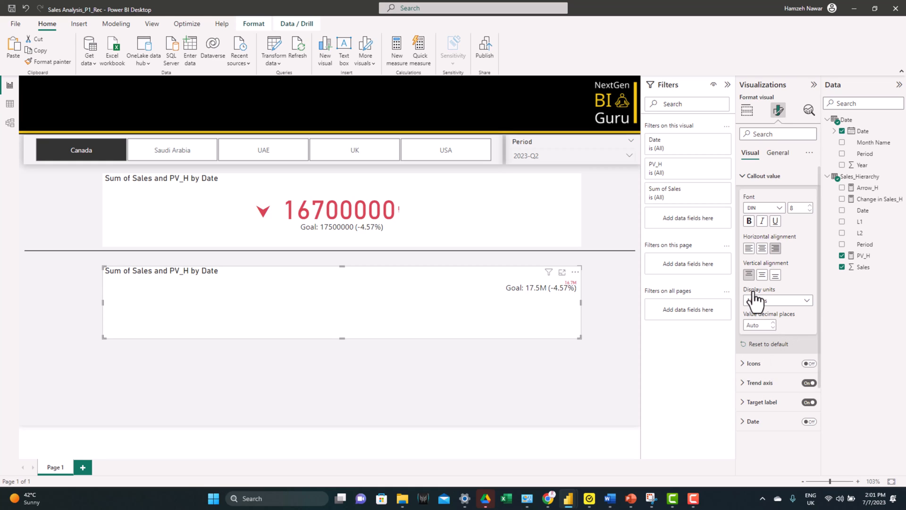
{"action": "left_click", "coordinate": [759, 404]}
{"action": "scroll", "coordinate": [784, 425], "scroll_direction": "down", "scroll_amount": 3}
{"action": "left_click", "coordinate": [807, 425]}
{"action": "left_click", "coordinate": [810, 290]}
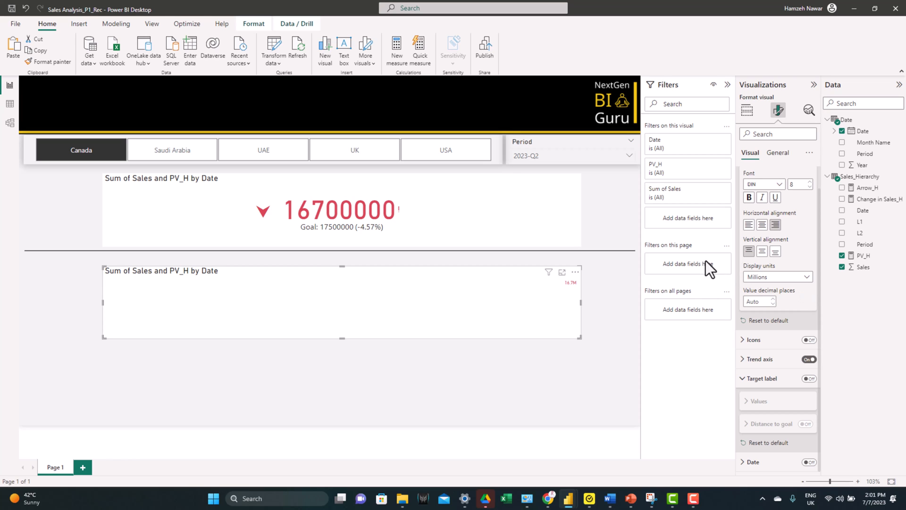
Step: Edit the Period slicer's interactions so that it does not filter the copied KPI
{"action": "left_click", "coordinate": [602, 180]}
{"action": "left_click", "coordinate": [579, 152]}
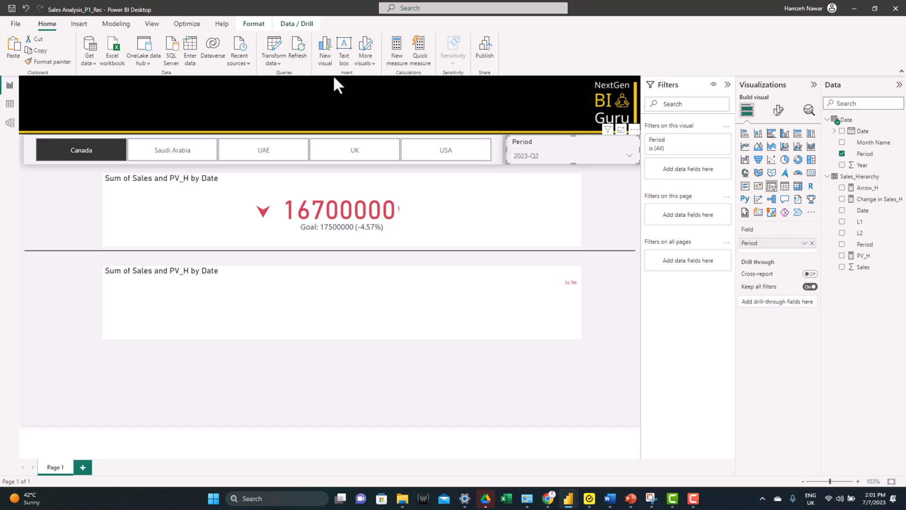
{"action": "left_click", "coordinate": [259, 22]}
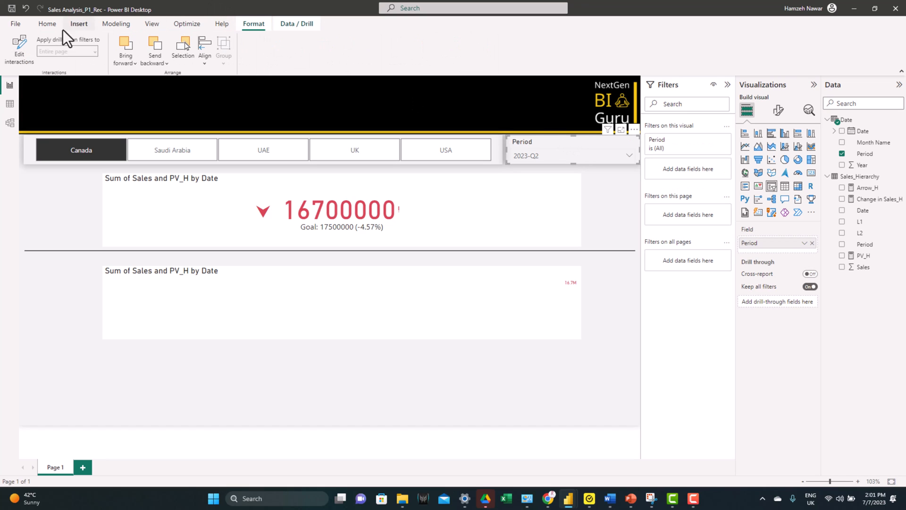
{"action": "left_click", "coordinate": [16, 48]}
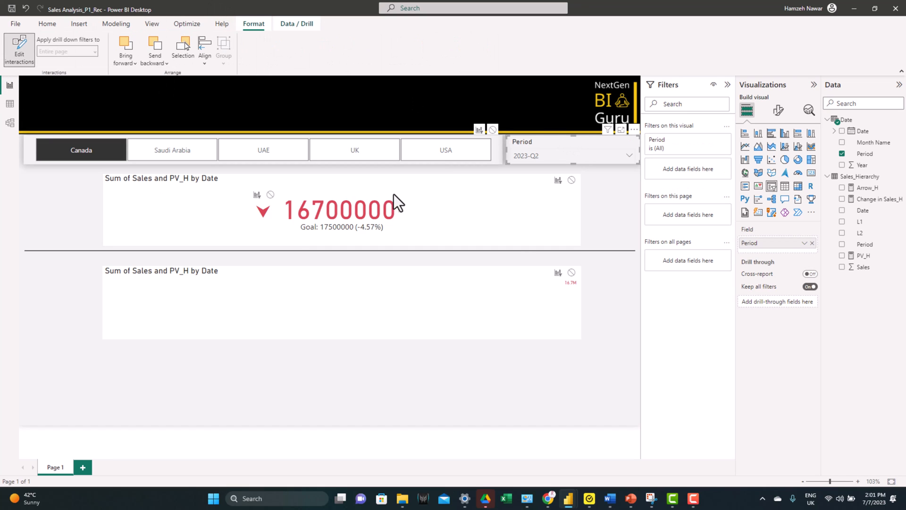
{"action": "left_click", "coordinate": [572, 273]}
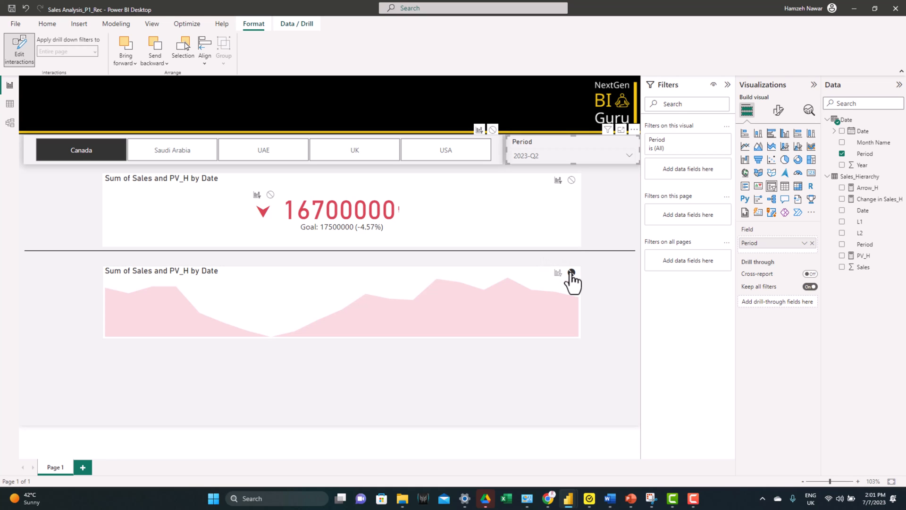
Step: Turn off the title of the copied KPI visual
{"action": "left_click", "coordinate": [358, 276]}
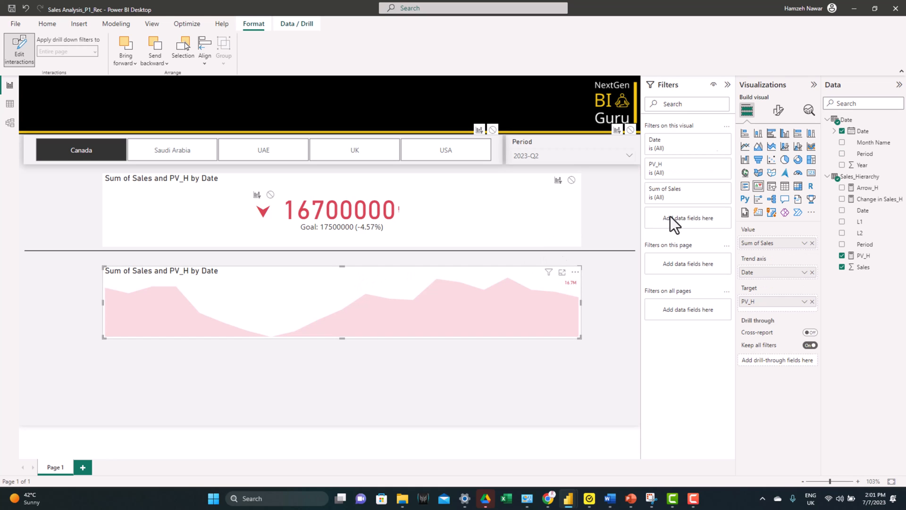
{"action": "left_click", "coordinate": [778, 110]}
{"action": "left_click", "coordinate": [808, 195]}
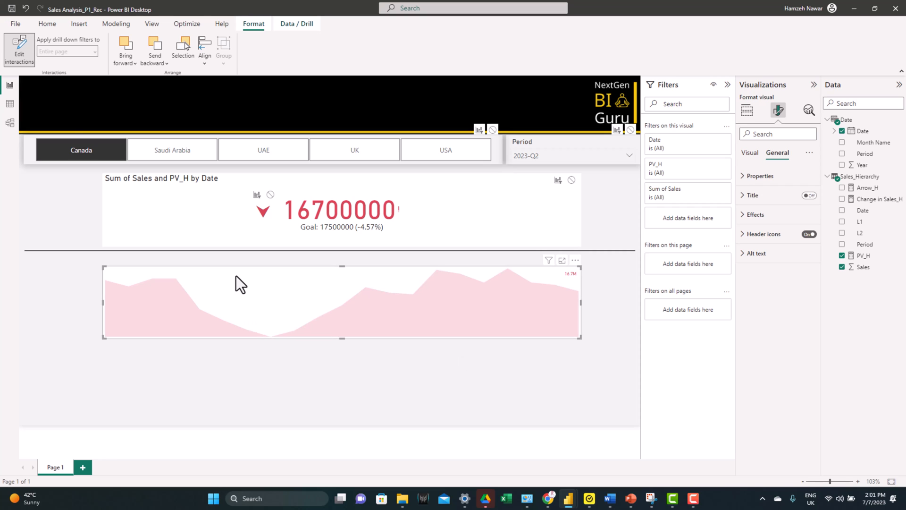
Step: Stop editing interactions, move the copied KPI over the original below its title, and shorten it to fit above the divider
{"action": "left_click", "coordinate": [19, 49]}
{"action": "left_click_drag", "start_coordinate": [273, 281], "coordinate": [274, 202]}
{"action": "mouse_move", "coordinate": [338, 258]}
{"action": "left_mouse_down"}
{"action": "mouse_move", "coordinate": [338, 240]}
{"action": "mouse_move", "coordinate": [333, 245]}
{"action": "left_mouse_up"}
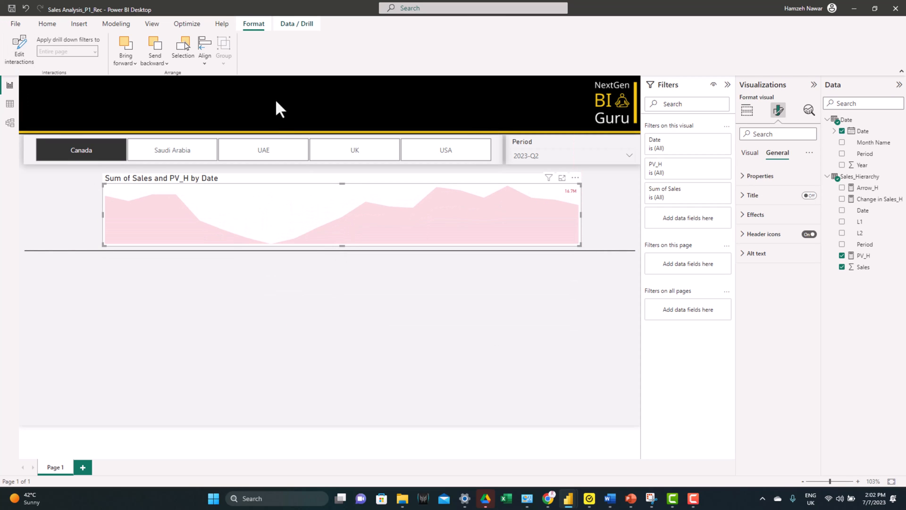
Step: Reorder the layers so the trend copy sits behind the original KPI visual
{"action": "left_click", "coordinate": [149, 21]}
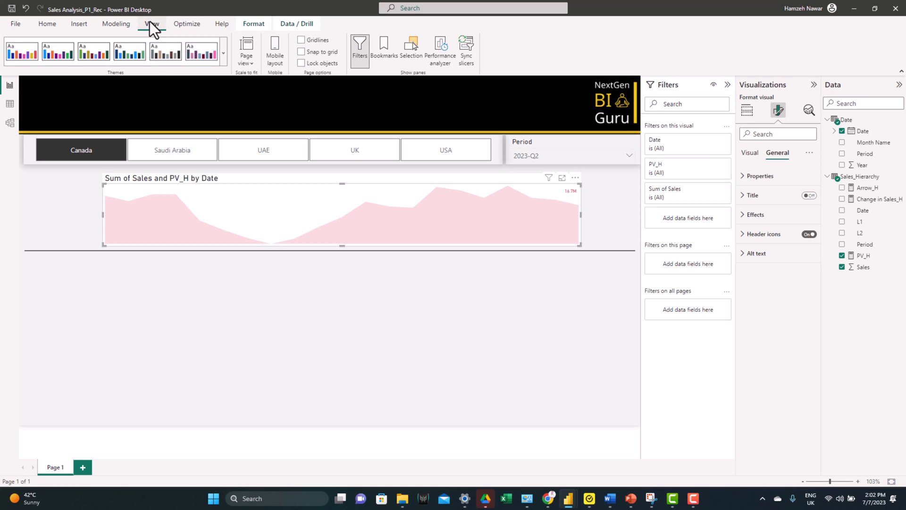
{"action": "left_click", "coordinate": [410, 51]}
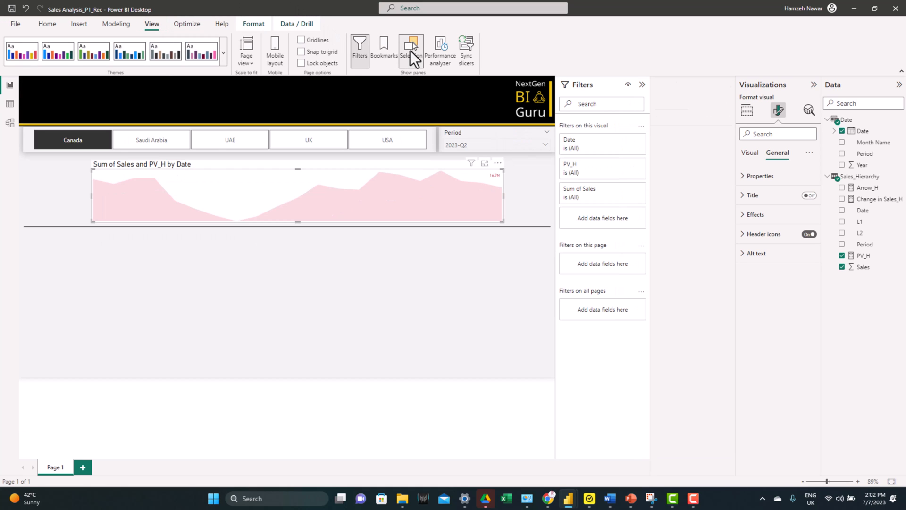
{"action": "left_click_drag", "start_coordinate": [683, 134], "coordinate": [686, 161]}
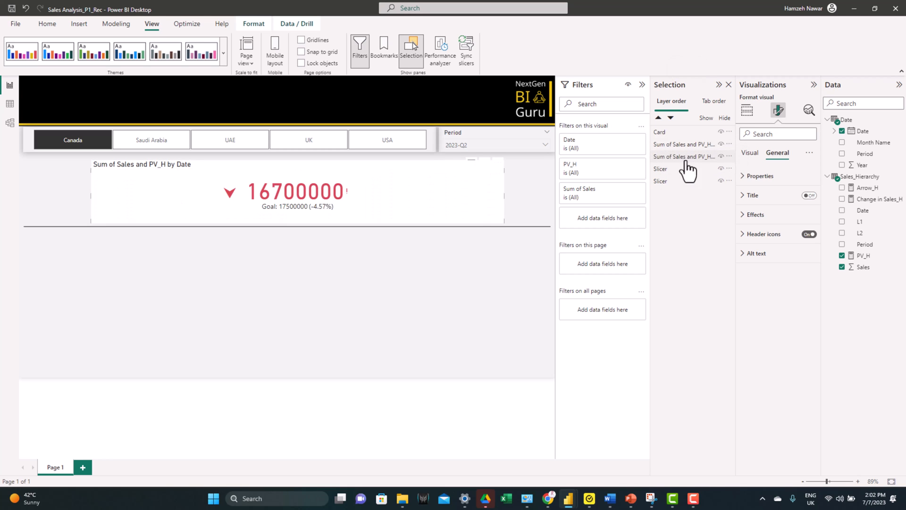
{"action": "left_click", "coordinate": [422, 264]}
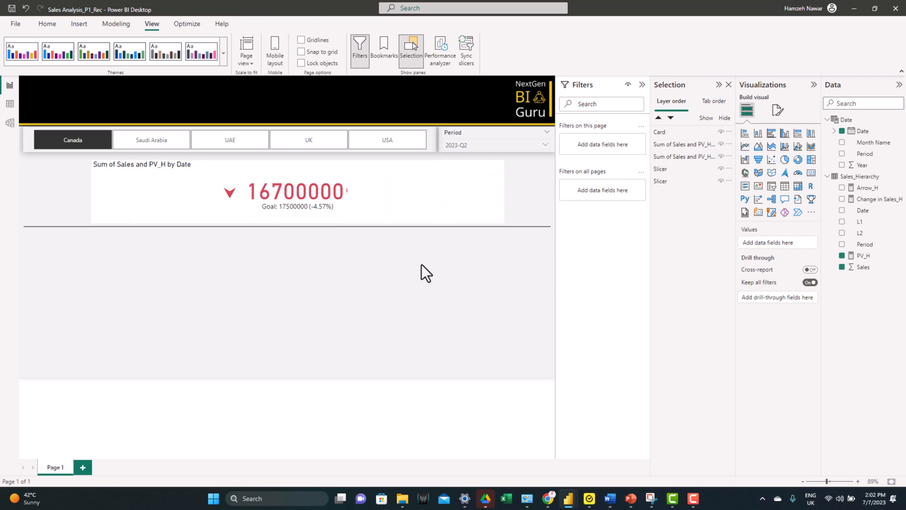
Step: Set the callout value display units of the front KPI visual to Millions
{"action": "left_click", "coordinate": [203, 174]}
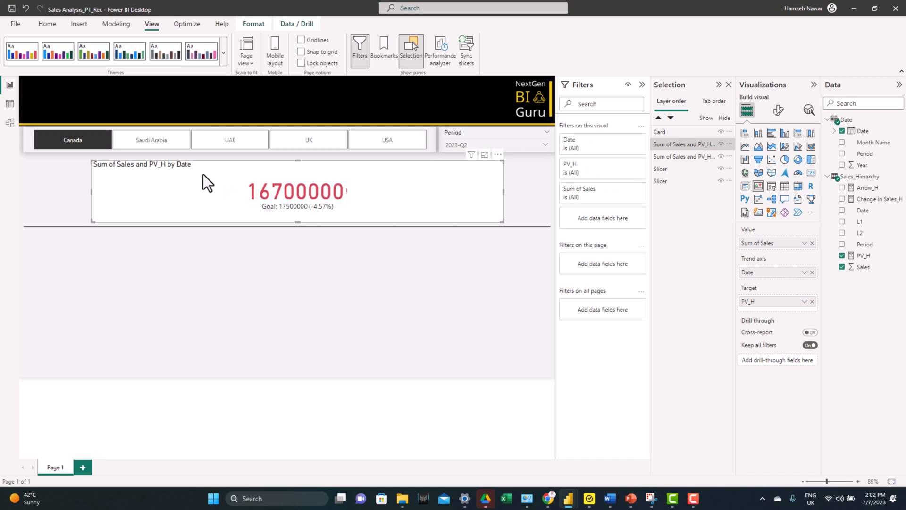
{"action": "left_click", "coordinate": [777, 111]}
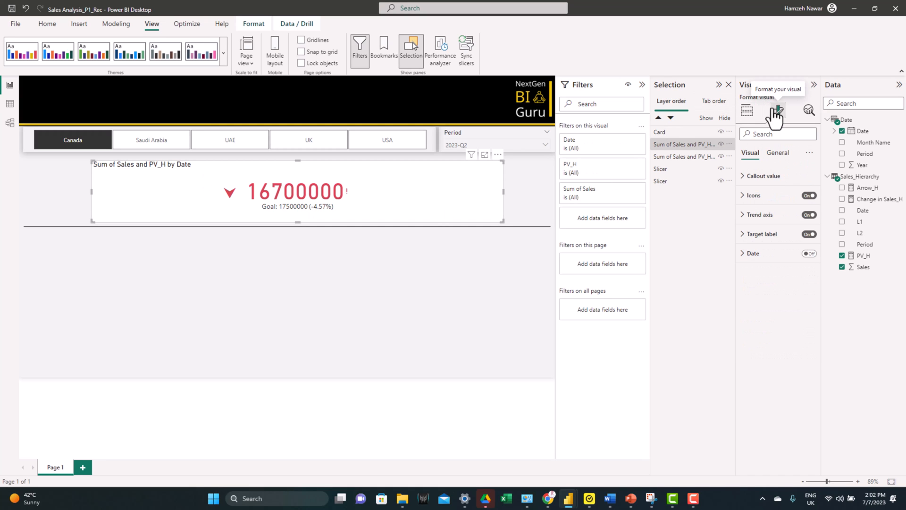
{"action": "left_click", "coordinate": [751, 176]}
{"action": "left_click", "coordinate": [774, 307]}
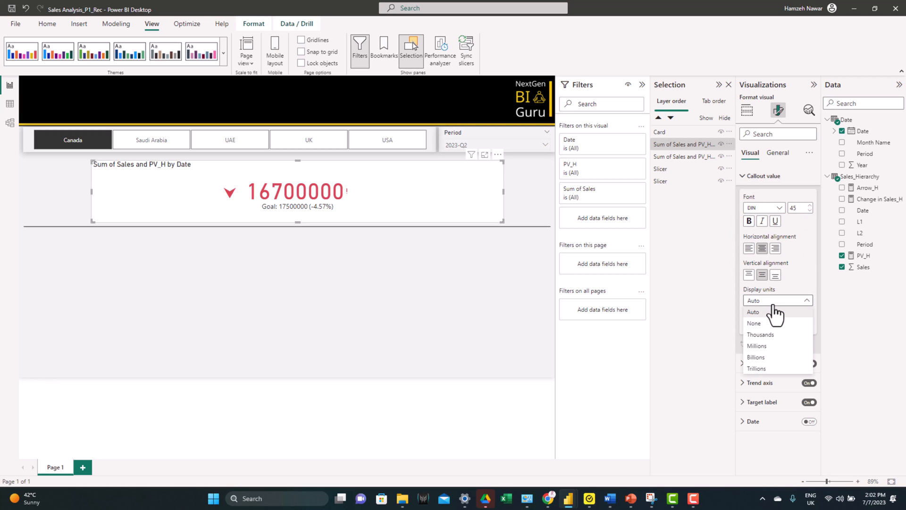
{"action": "left_click", "coordinate": [769, 351]}
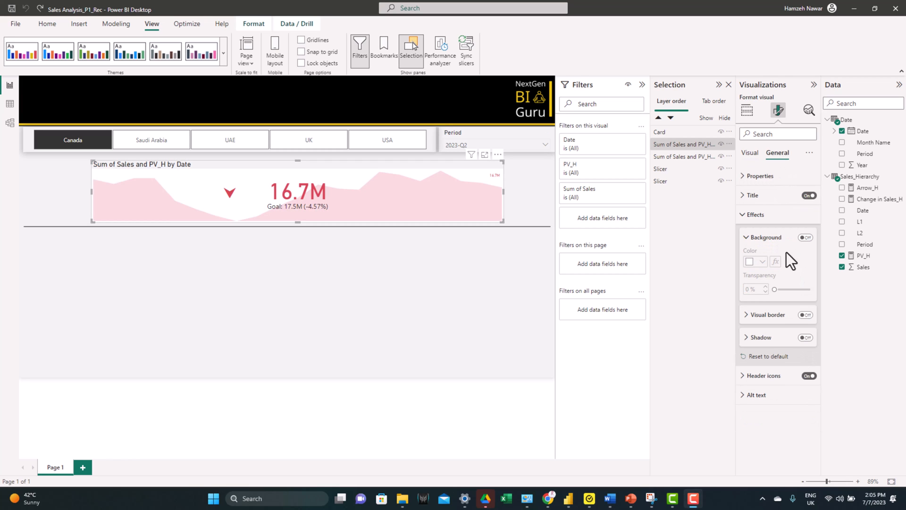
Step: Turn off the front KPI's background and give it a visual border with 10 px rounded corners
{"action": "left_click", "coordinate": [806, 315]}
{"action": "left_click", "coordinate": [767, 315]}
{"action": "left_click", "coordinate": [763, 339]}
{"action": "left_click", "coordinate": [750, 367]}
{"action": "type", "text": "10"}
{"action": "left_click", "coordinate": [762, 339]}
{"action": "left_click", "coordinate": [755, 279]}
Step: Enable the front KPI's shadow with a gold color and the Center position
{"action": "left_click", "coordinate": [806, 392]}
{"action": "left_click", "coordinate": [754, 395]}
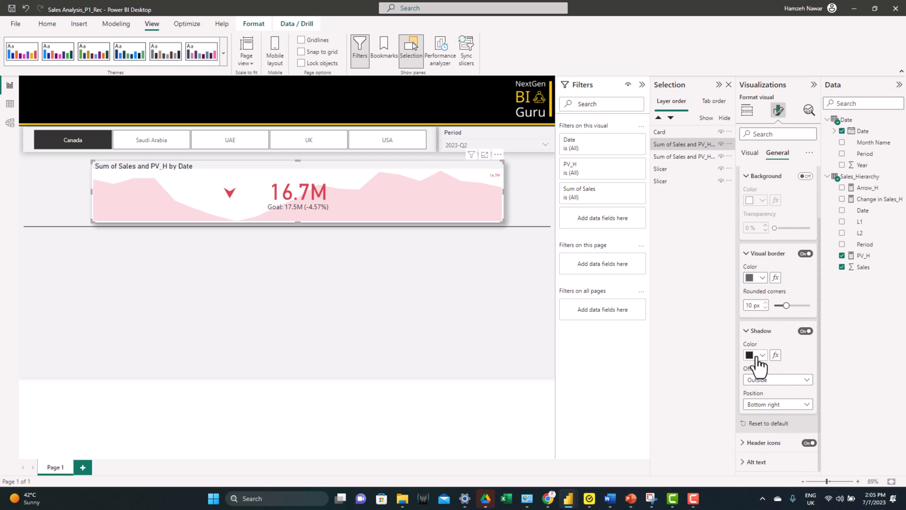
{"action": "left_click", "coordinate": [758, 355]}
{"action": "left_click", "coordinate": [864, 259]}
{"action": "left_click", "coordinate": [775, 402]}
{"action": "left_click", "coordinate": [762, 347]}
{"action": "left_click", "coordinate": [749, 255]}
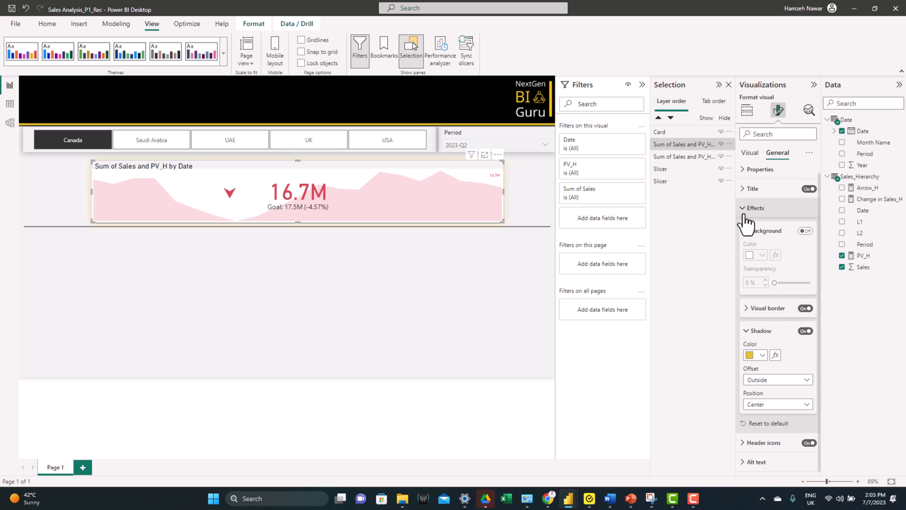
Step: Center the front KPI's title and give it white text on a dark gold background
{"action": "left_click", "coordinate": [744, 189]}
{"action": "left_click", "coordinate": [762, 376]}
{"action": "left_click", "coordinate": [755, 325]}
{"action": "left_click", "coordinate": [809, 285]}
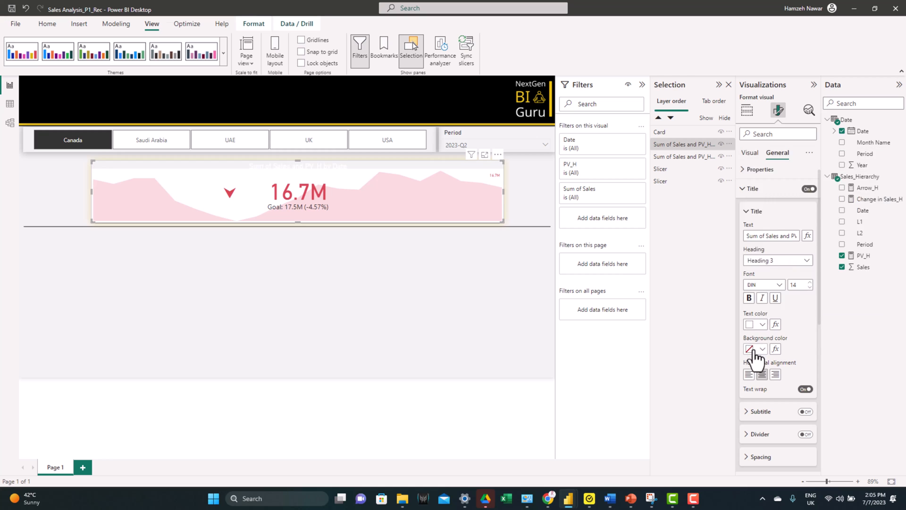
{"action": "left_click", "coordinate": [756, 349]}
{"action": "left_click", "coordinate": [808, 285]}
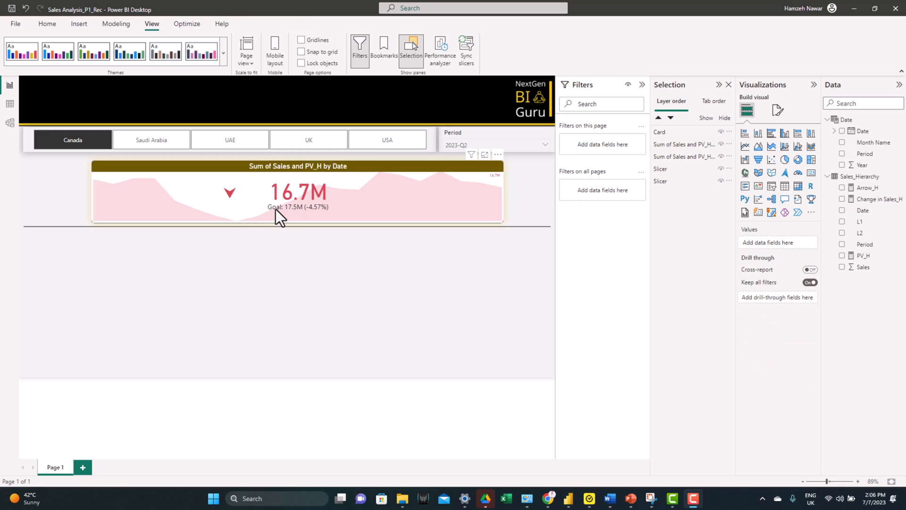
Step: Change the target label text of the front KPI to "Prior Quarter"
{"action": "left_click", "coordinate": [278, 210]}
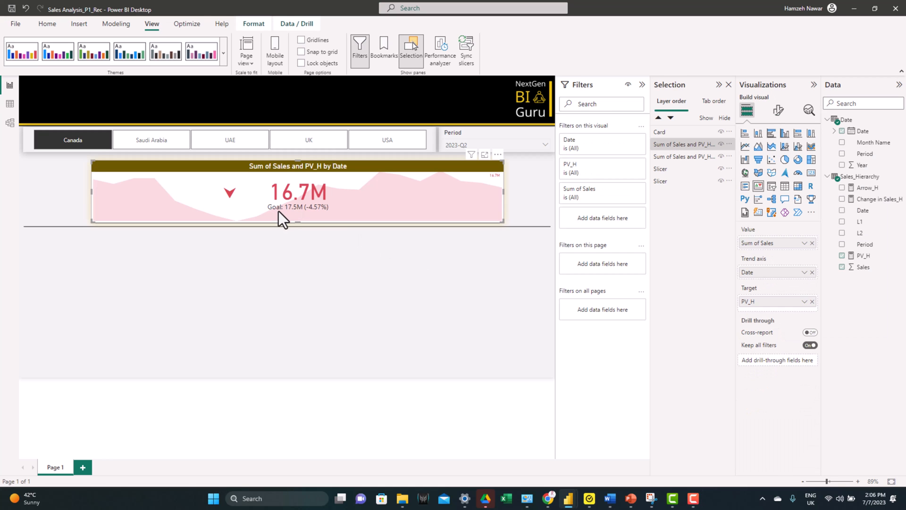
{"action": "left_click", "coordinate": [778, 122]}
{"action": "left_click", "coordinate": [762, 234]}
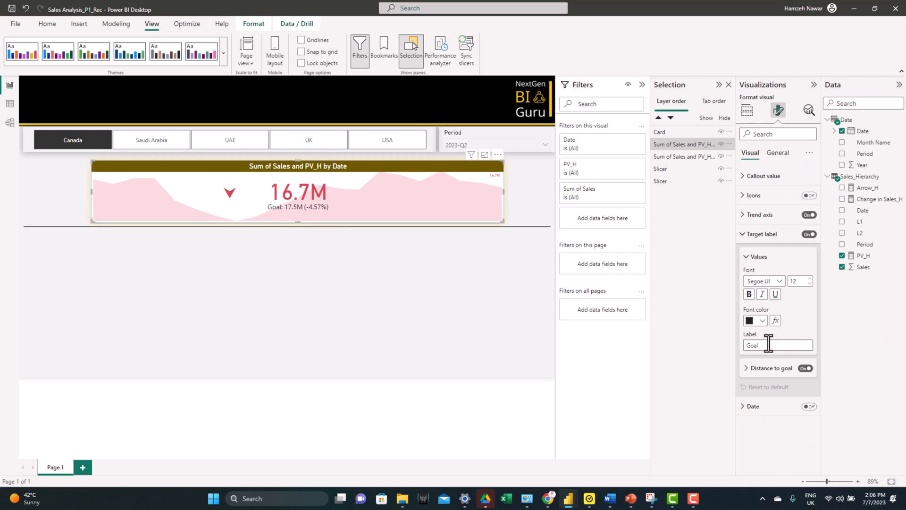
{"action": "type", "text": "Prior Quarter"}
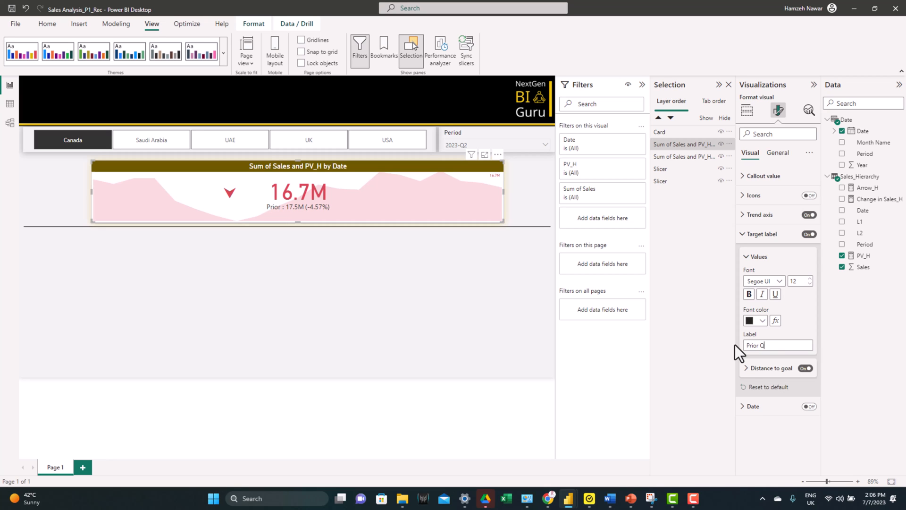
Step: Group the arrow card with both stacked KPI visuals
{"action": "left_click", "coordinate": [671, 133]}
{"action": "left_click", "coordinate": [673, 145], "text": "ctrl"}
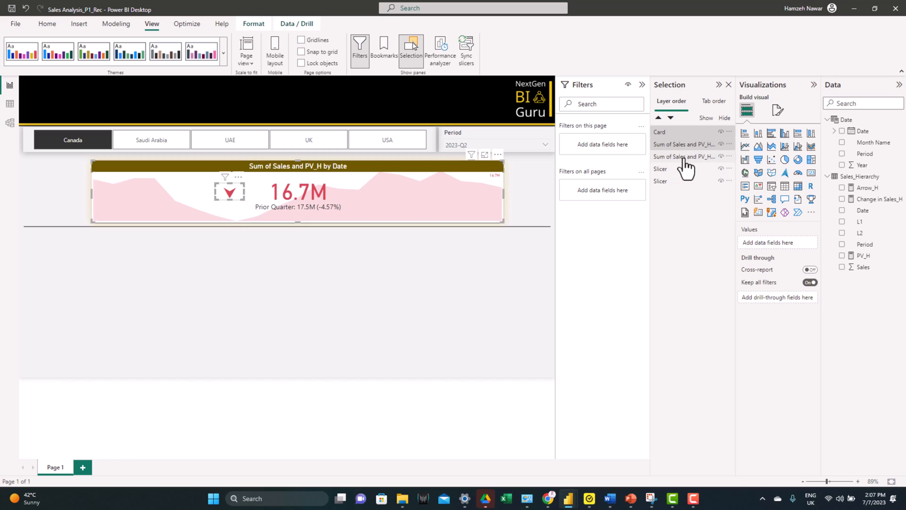
{"action": "left_click", "coordinate": [684, 158], "text": "ctrl"}
{"action": "right_click", "coordinate": [684, 158]}
{"action": "mouse_move", "coordinate": [707, 164]}
{"action": "left_click", "coordinate": [794, 164]}
Step: Rename the new group of KPI visuals as Overall
{"action": "double_click", "coordinate": [675, 133]}
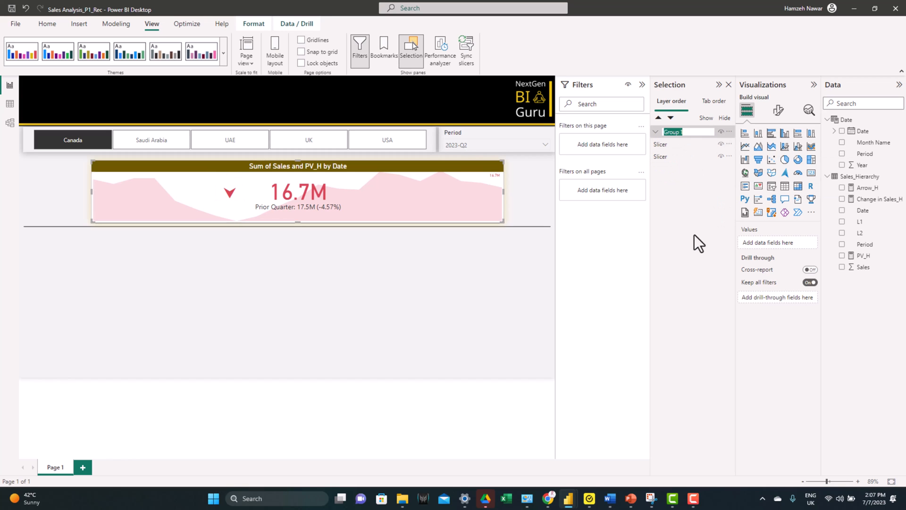
{"action": "type", "text": "Overall"}
{"action": "key", "text": "Return"}
Step: Duplicate the Overall group, name the copy 1, and place it just below the divider line
{"action": "left_click", "coordinate": [684, 135]}
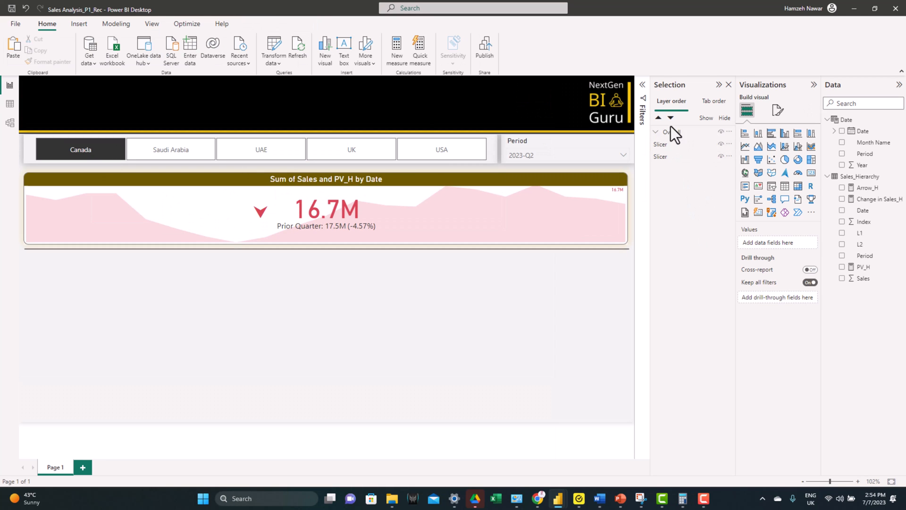
{"action": "left_click", "coordinate": [673, 129]}
{"action": "key", "text": "ctrl+c"}
{"action": "key", "text": "ctrl+v"}
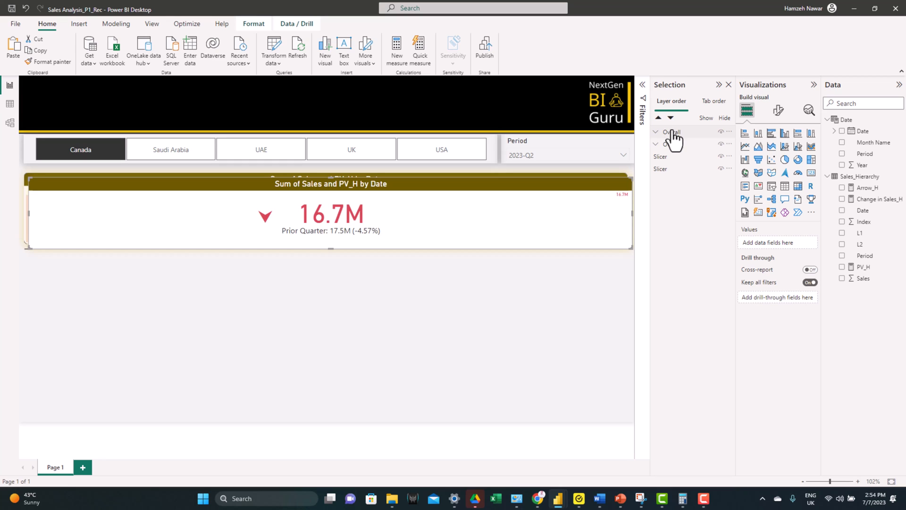
{"action": "double_click", "coordinate": [676, 134]}
{"action": "type", "text": "1"}
{"action": "key", "text": "Return"}
{"action": "left_click_drag", "start_coordinate": [402, 186], "coordinate": [399, 260]}
Step: Set the front KPI visual in group 1 to a height of 170 and a width of 415
{"action": "left_click", "coordinate": [656, 132]}
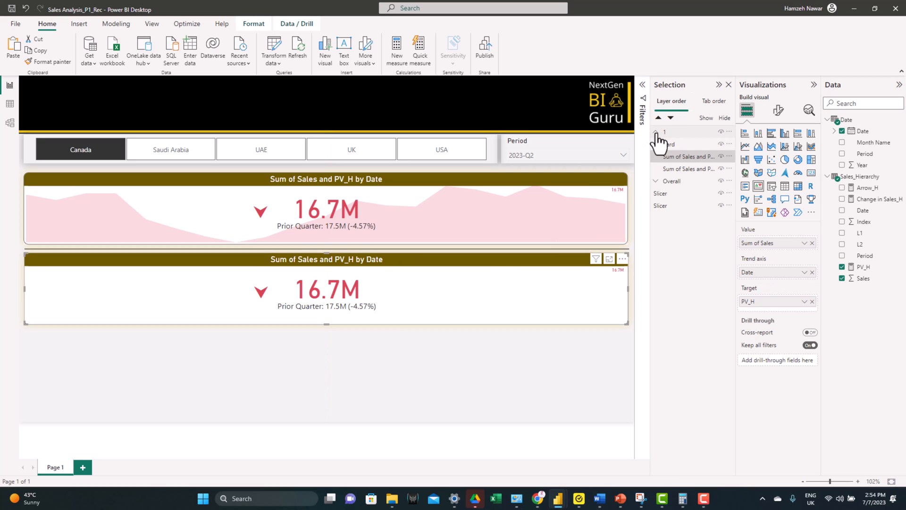
{"action": "left_click", "coordinate": [683, 156]}
{"action": "left_click", "coordinate": [777, 153]}
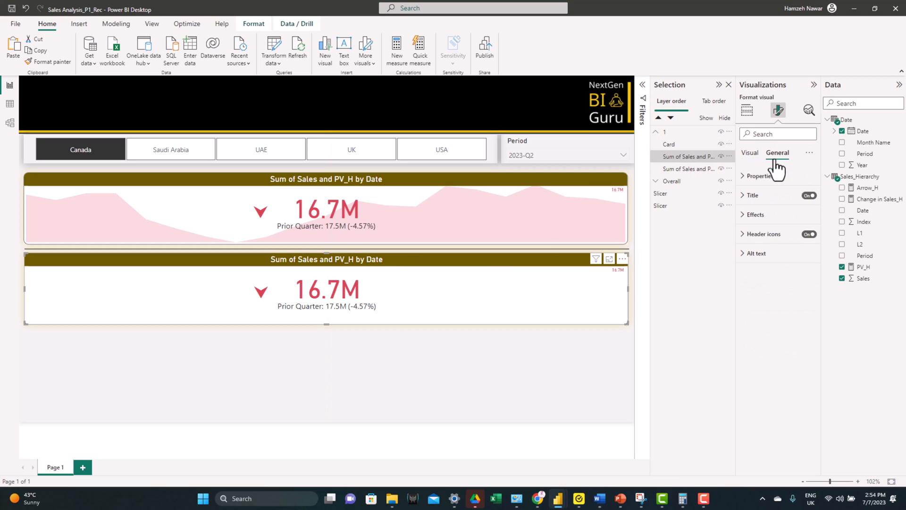
{"action": "type", "text": "170"}
{"action": "left_click", "coordinate": [758, 247]}
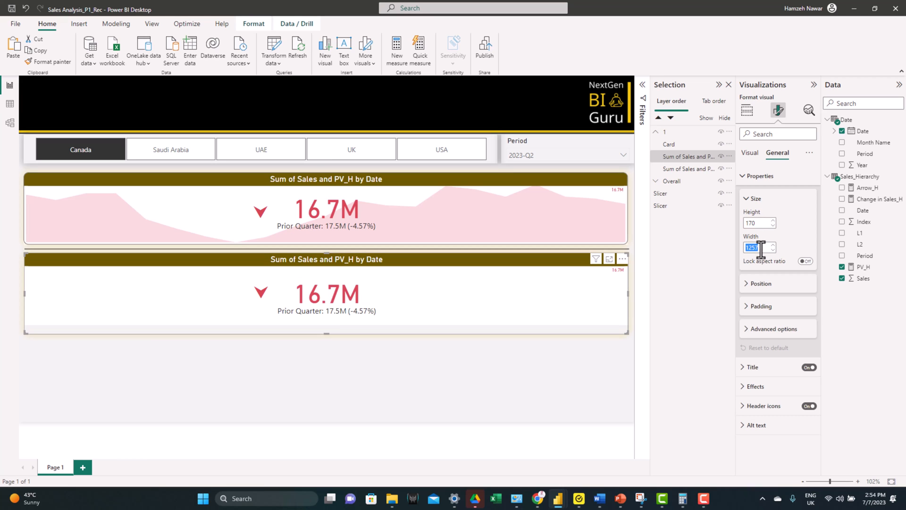
{"action": "type", "text": "415"}
Step: Move the arrow card of group 1 beside the callout value of the narrowed KPI
{"action": "left_click", "coordinate": [347, 286]}
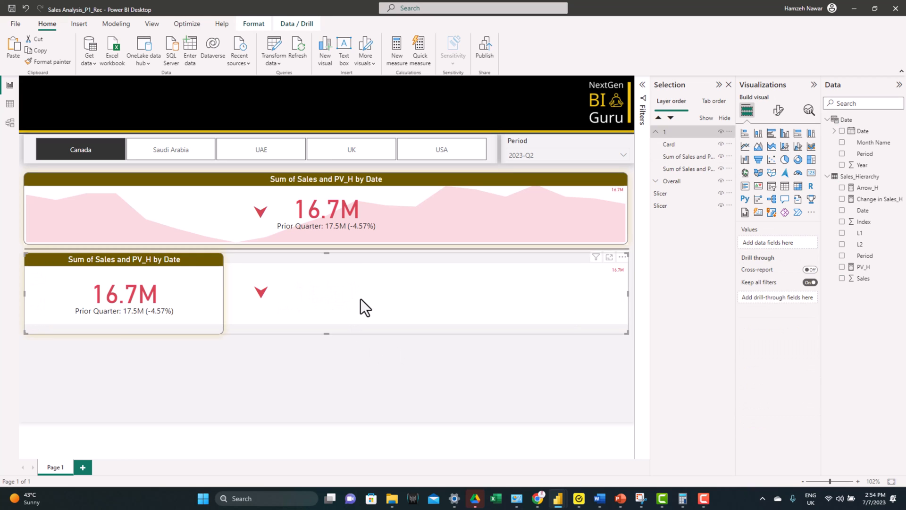
{"action": "left_click_drag", "start_coordinate": [628, 300], "coordinate": [81, 297]}
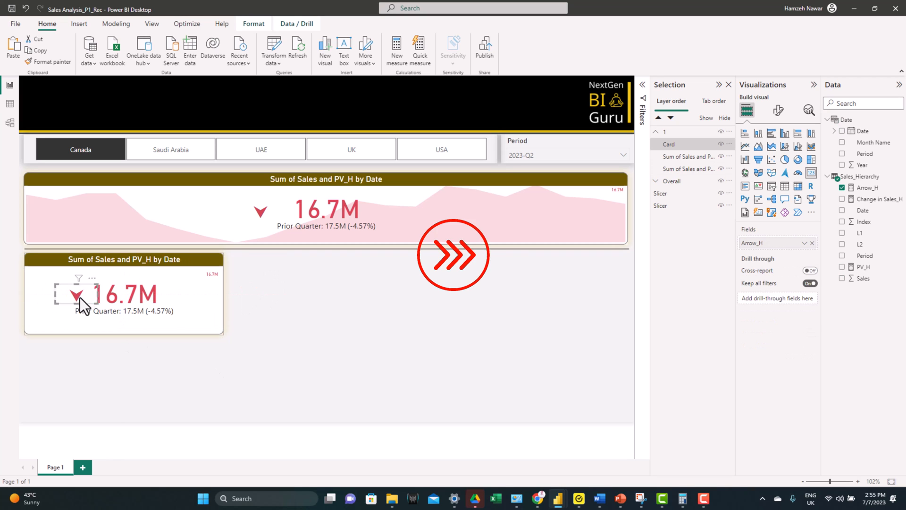
Step: Duplicate group 1 to fill the row below the divider with three KPI groups side by side
{"action": "left_click", "coordinate": [228, 345]}
{"action": "left_click", "coordinate": [208, 326]}
{"action": "key", "text": "ctrl+c"}
{"action": "key", "text": "ctrl+v"}
{"action": "key", "text": "ctrl+v"}
{"action": "left_click_drag", "start_coordinate": [160, 269], "coordinate": [562, 264]}
Step: Duplicate the row of three KPI groups and place the copies directly beneath it
{"action": "left_click_drag", "start_coordinate": [631, 342], "coordinate": [9, 240]}
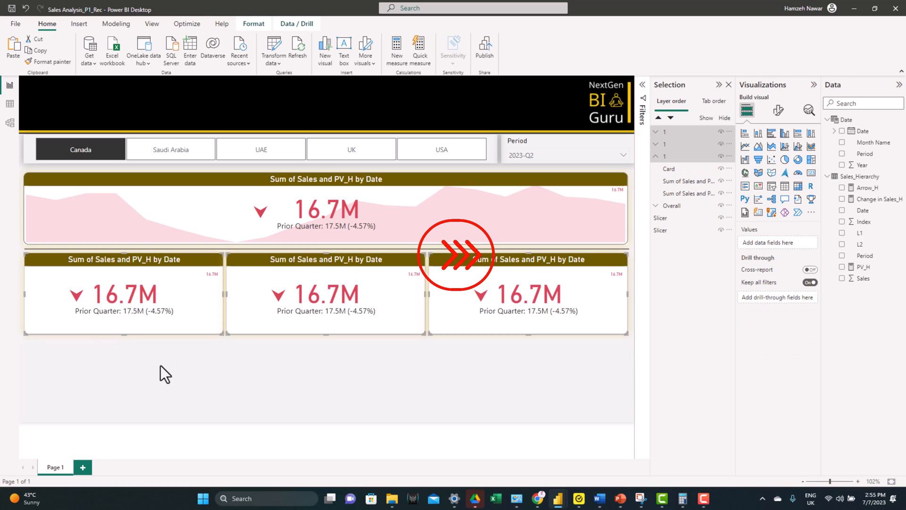
{"action": "key", "text": "ctrl+c"}
{"action": "key", "text": "ctrl+v"}
{"action": "left_click_drag", "start_coordinate": [162, 269], "coordinate": [160, 348]}
Step: Rename the copied KPI groups so that they are numbered 2 through 6
{"action": "left_click", "coordinate": [330, 279]}
{"action": "double_click", "coordinate": [671, 170]}
{"action": "double_click", "coordinate": [669, 158]}
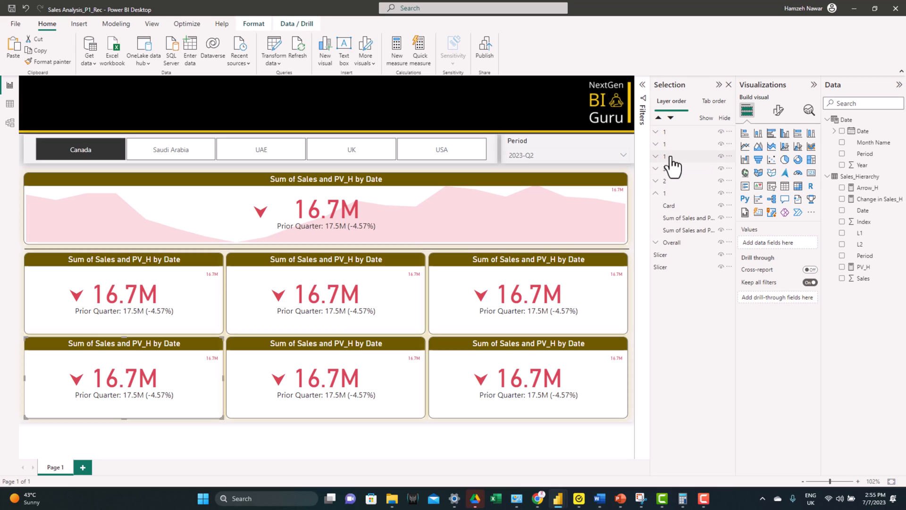
{"action": "type", "text": "4"}
{"action": "left_click", "coordinate": [670, 145]}
{"action": "double_click", "coordinate": [669, 144]}
{"action": "type", "text": "5"}
{"action": "double_click", "coordinate": [670, 133]}
{"action": "type", "text": "6"}
{"action": "key", "text": "Return"}
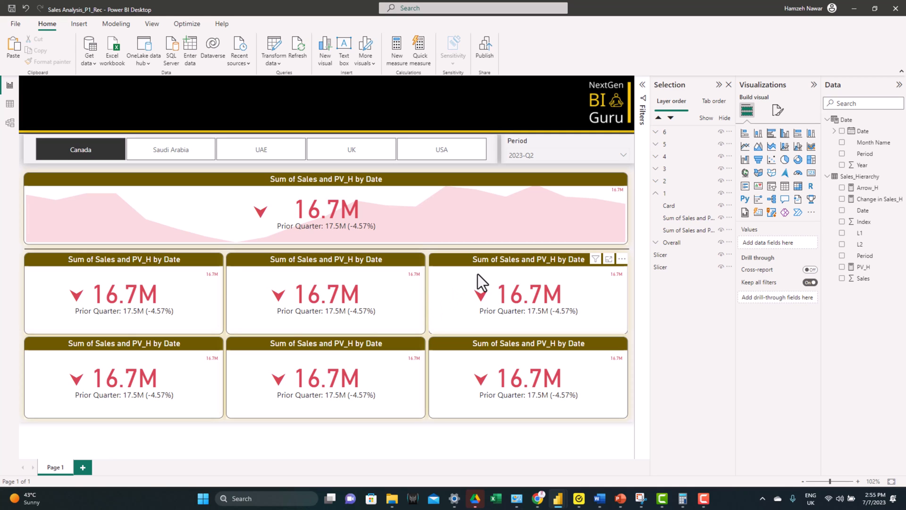
Step: Edit the Period slicer's interactions so that it does not filter the background trend KPI in group 1, temporarily hiding the front KPI
{"action": "left_click", "coordinate": [545, 142]}
{"action": "left_click", "coordinate": [259, 24]}
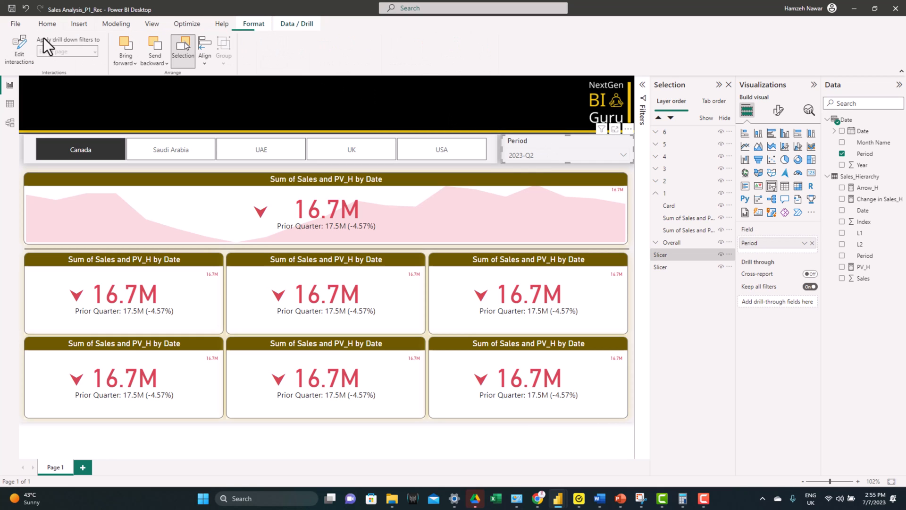
{"action": "left_click", "coordinate": [22, 42]}
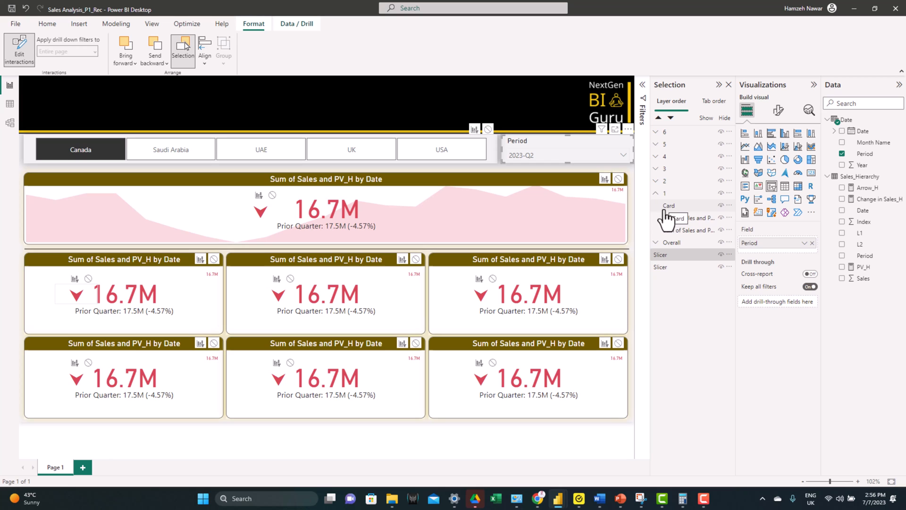
{"action": "left_click", "coordinate": [722, 217]}
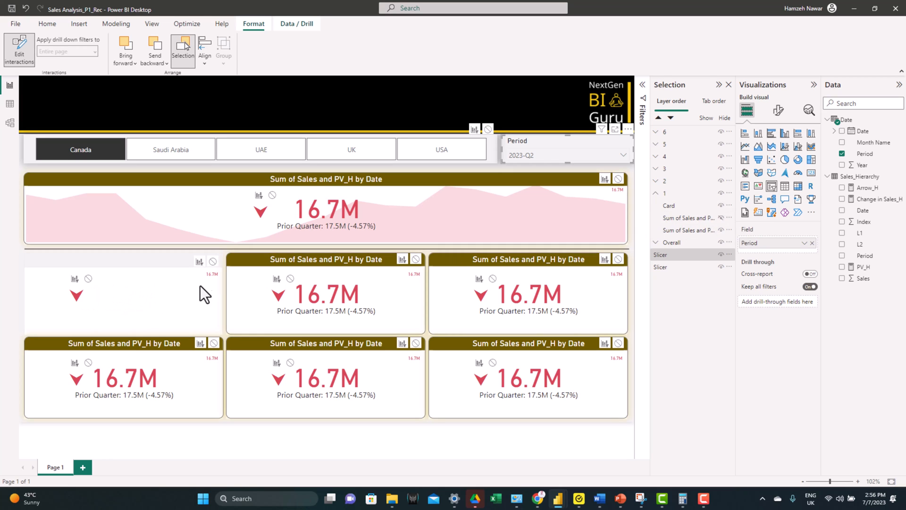
{"action": "left_click", "coordinate": [722, 218]}
Step: Stop the Period slicer from filtering the background trend KPI in group 2, temporarily hiding the front KPI
{"action": "left_click", "coordinate": [656, 182]}
{"action": "left_click", "coordinate": [721, 205]}
{"action": "left_click", "coordinate": [561, 141]}
{"action": "left_click", "coordinate": [415, 261]}
{"action": "left_click", "coordinate": [722, 205]}
Step: Exclude the background trend KPIs of groups 3, 4, 5 and 6 from the Period slicer's filtering
{"action": "left_click", "coordinate": [656, 169]}
{"action": "left_click", "coordinate": [617, 262]}
{"action": "left_click", "coordinate": [656, 156]}
{"action": "left_click", "coordinate": [212, 345]}
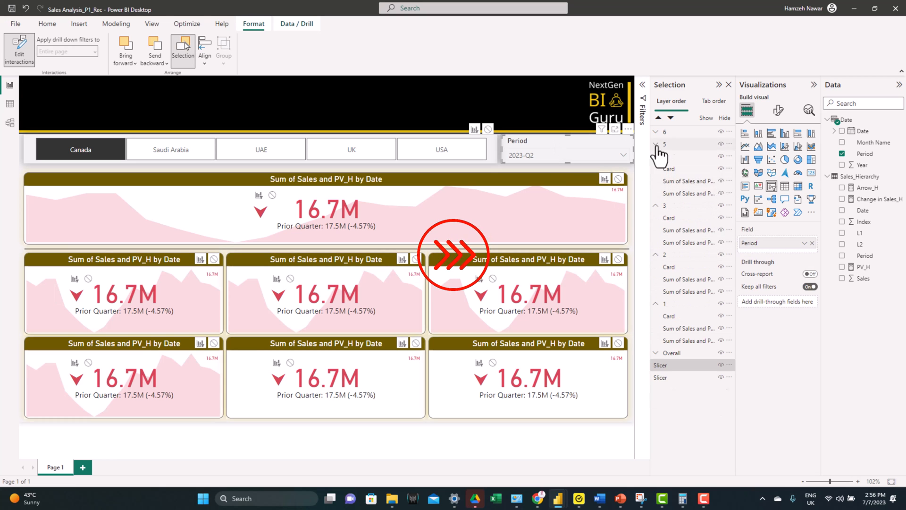
{"action": "left_click", "coordinate": [656, 144]}
{"action": "left_click", "coordinate": [656, 131]}
{"action": "left_click", "coordinate": [617, 345]}
{"action": "left_click", "coordinate": [516, 433]}
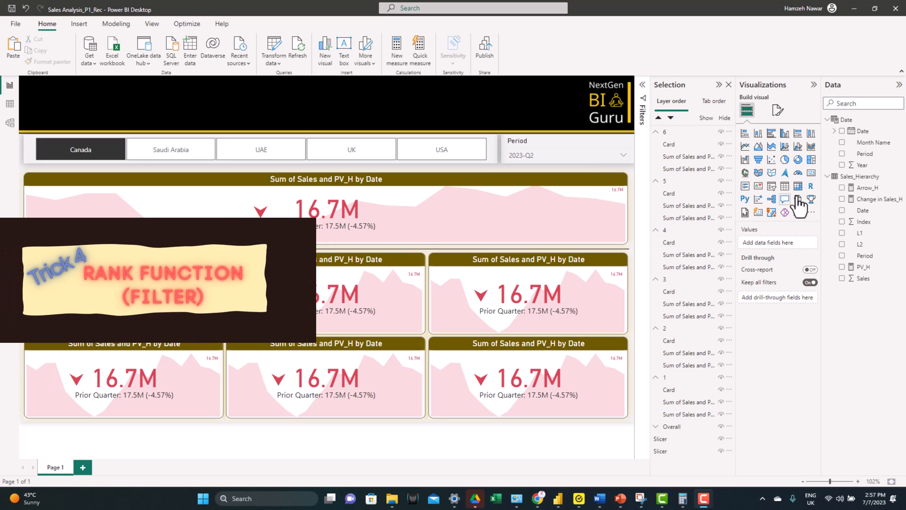
Step: Add a calculated column Rank to Sales_Hierarchy using RANKX on Sales, filtered by matching Date and L1, with DESC order and Skip ties
{"action": "right_click", "coordinate": [865, 178]}
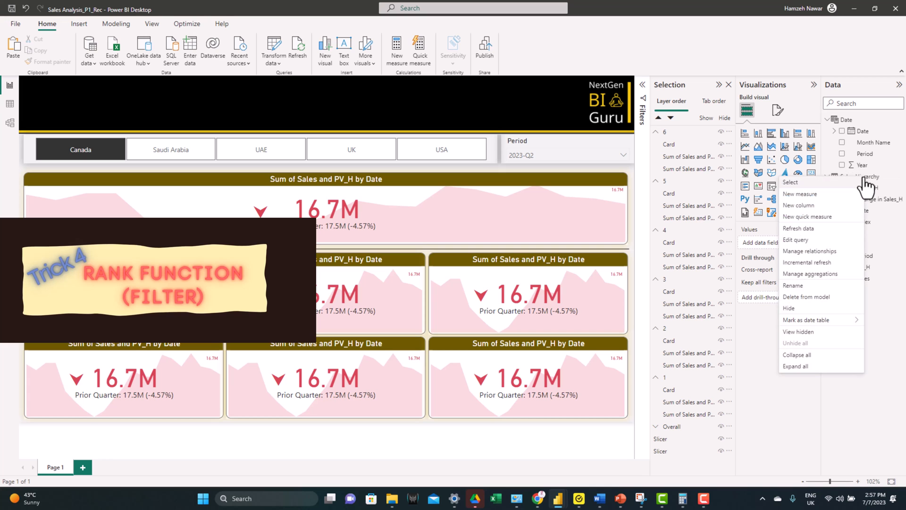
{"action": "left_click", "coordinate": [817, 206]}
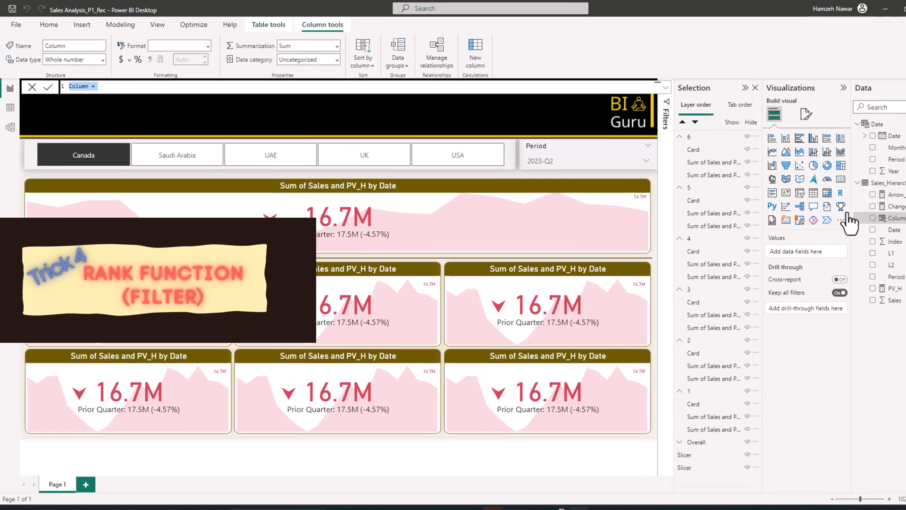
{"action": "type", "text": "Rank = Var QTR=Sales_Hierarchy[Date] Var Level1=Sales_Hierarchy[L1] return RANKX(filter(filter(Sales_Hierarchy,Sales_Hierarchy[Date]=QTR),Sales_Hierarchy[L1]=Level1),Sales_Hierarchy[Sales],,DESC,Skip)"}
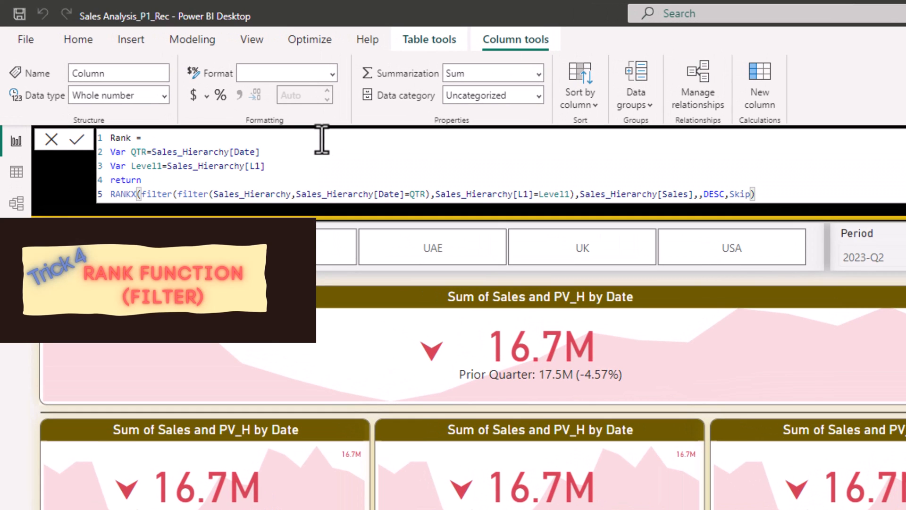
Step: Examine the Rank formula's variables, nested filters, Sales expression and sort order
{"action": "left_click_drag", "start_coordinate": [131, 154], "coordinate": [263, 166]}
{"action": "left_click", "coordinate": [215, 151]}
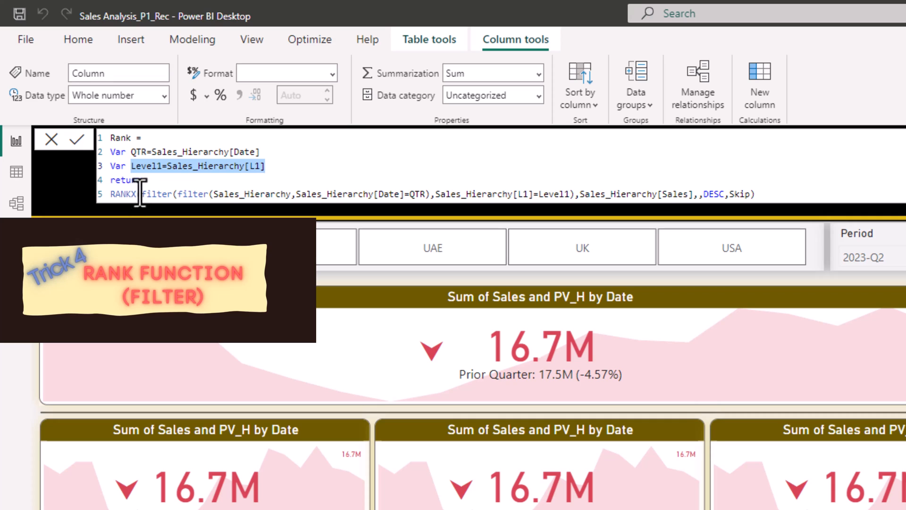
{"action": "left_click_drag", "start_coordinate": [137, 194], "coordinate": [110, 194]}
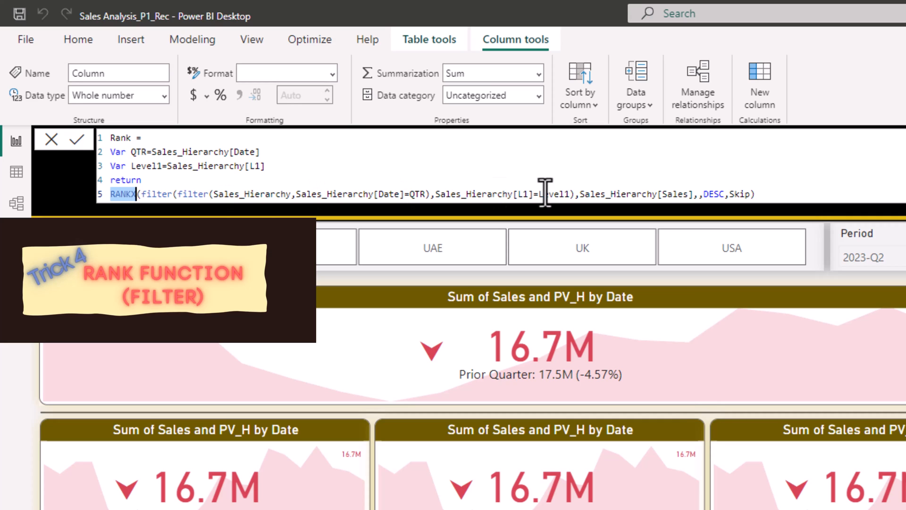
{"action": "left_click_drag", "start_coordinate": [580, 194], "coordinate": [695, 194]}
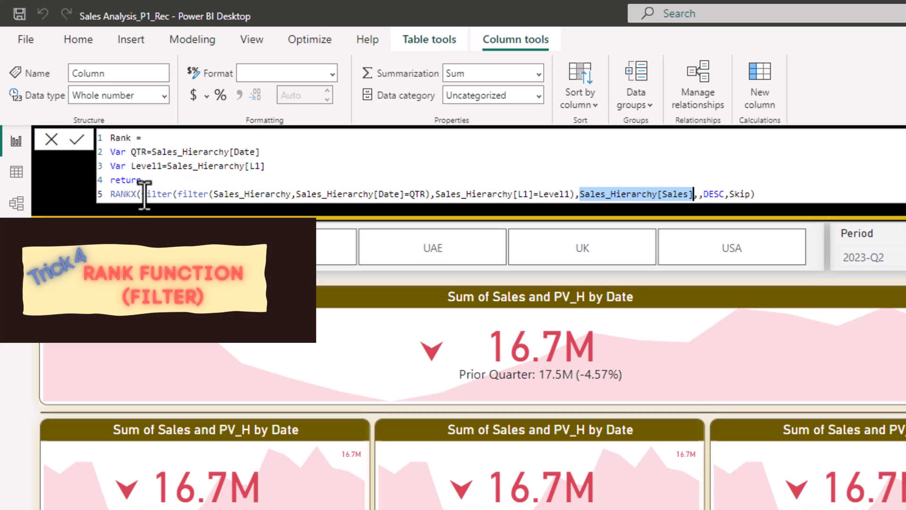
{"action": "left_click_drag", "start_coordinate": [141, 194], "coordinate": [574, 193]}
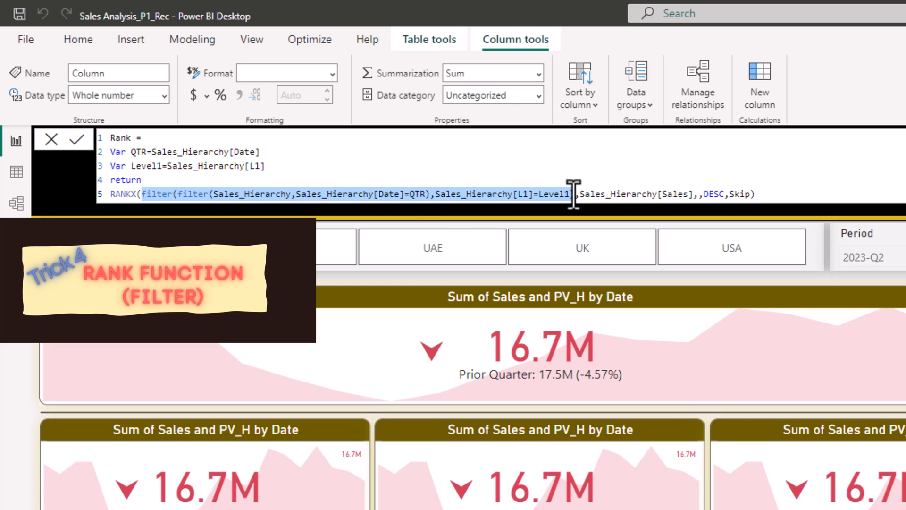
{"action": "left_click", "coordinate": [176, 194]}
{"action": "left_click_drag", "start_coordinate": [178, 194], "coordinate": [424, 193]}
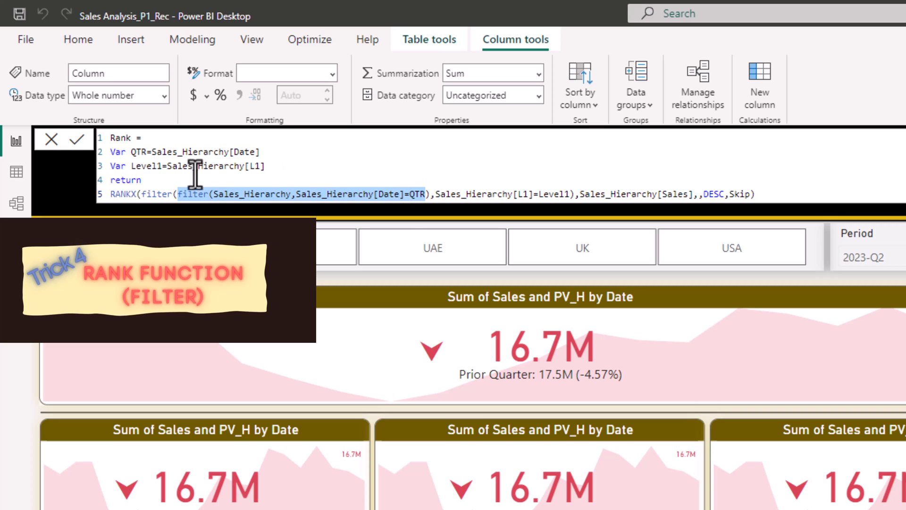
{"action": "left_click_drag", "start_coordinate": [141, 194], "coordinate": [561, 194]}
{"action": "left_click_drag", "start_coordinate": [703, 194], "coordinate": [726, 194]}
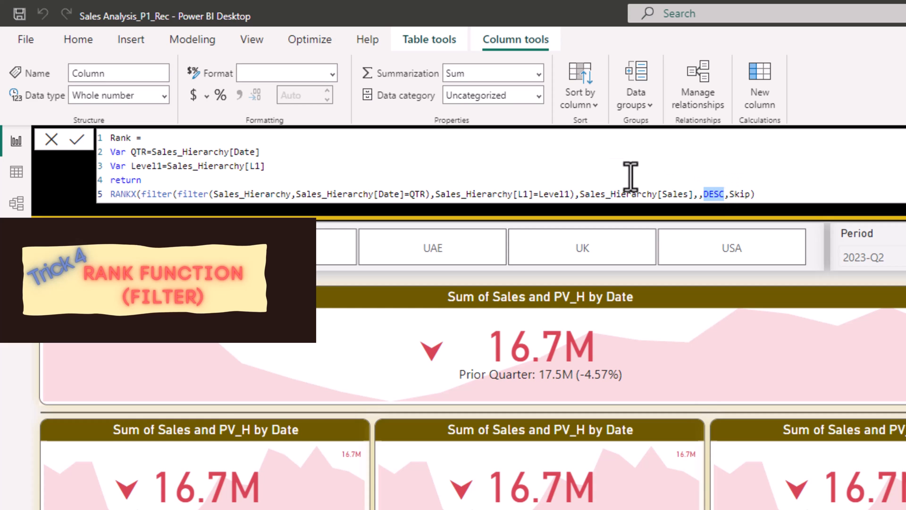
Step: Commit the Rank column formula and display the Sales_Hierarchy data table
{"action": "left_click", "coordinate": [590, 169]}
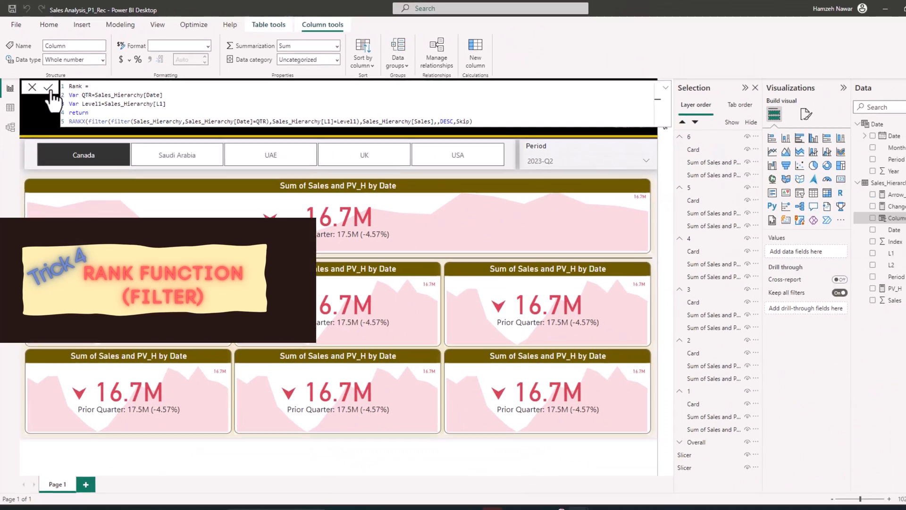
{"action": "left_click", "coordinate": [78, 142]}
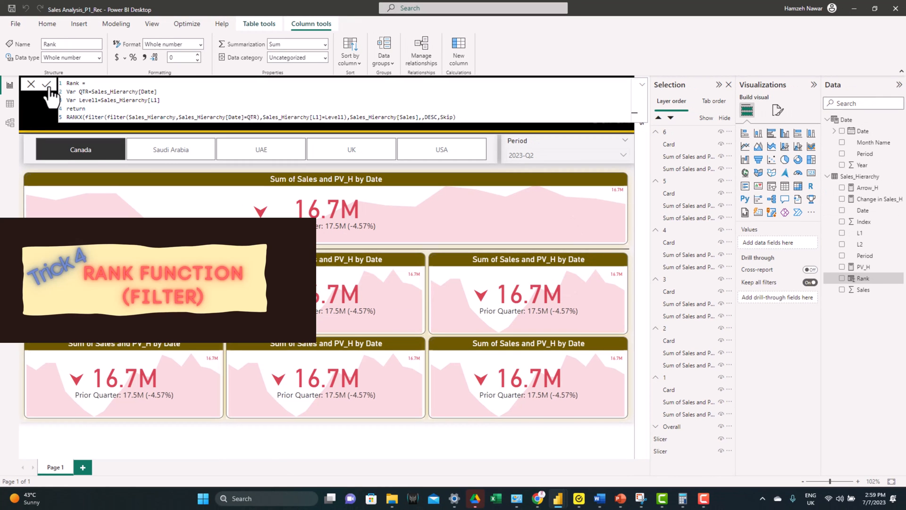
{"action": "left_click", "coordinate": [12, 104]}
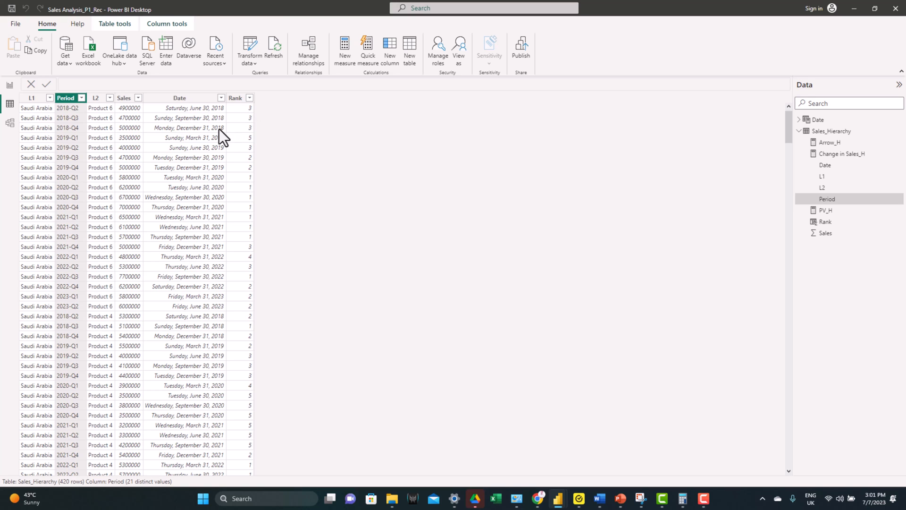
Step: Filter the Sales_Hierarchy rows to Period 2023-Q2 and L1 Saudi Arabia
{"action": "left_click", "coordinate": [81, 98]}
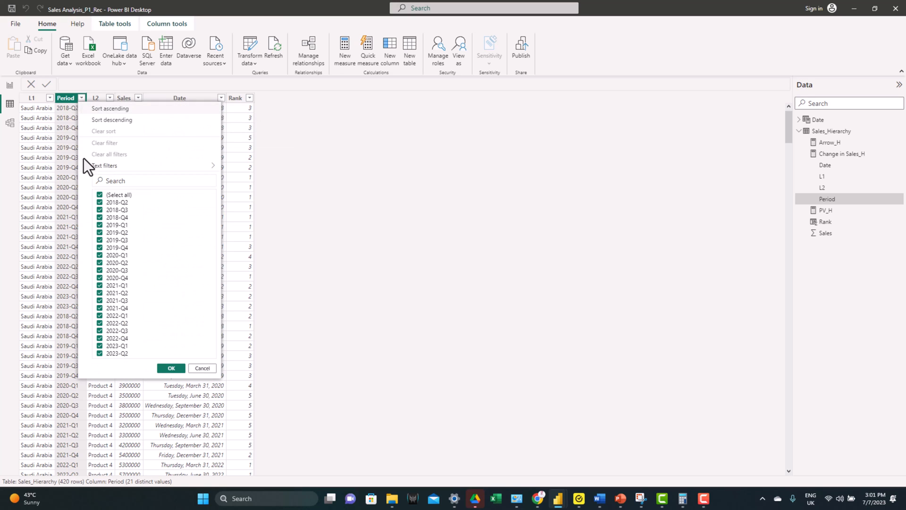
{"action": "left_click", "coordinate": [119, 196]}
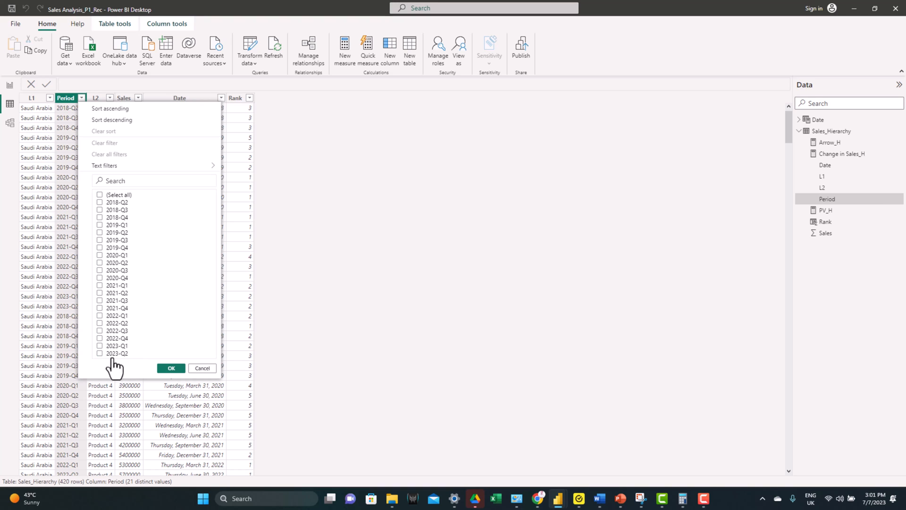
{"action": "left_click", "coordinate": [172, 368]}
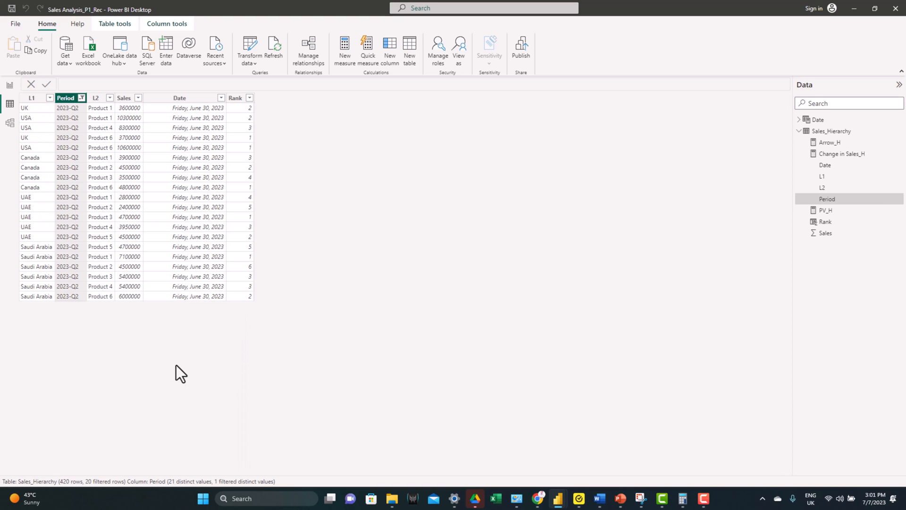
{"action": "left_click", "coordinate": [50, 98]}
{"action": "left_click", "coordinate": [81, 195]}
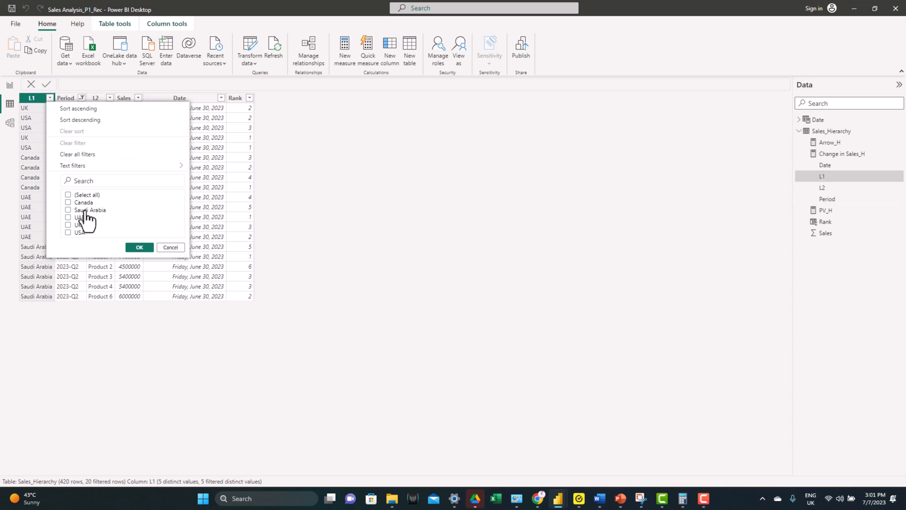
{"action": "left_click", "coordinate": [87, 211]}
{"action": "left_click", "coordinate": [139, 247]}
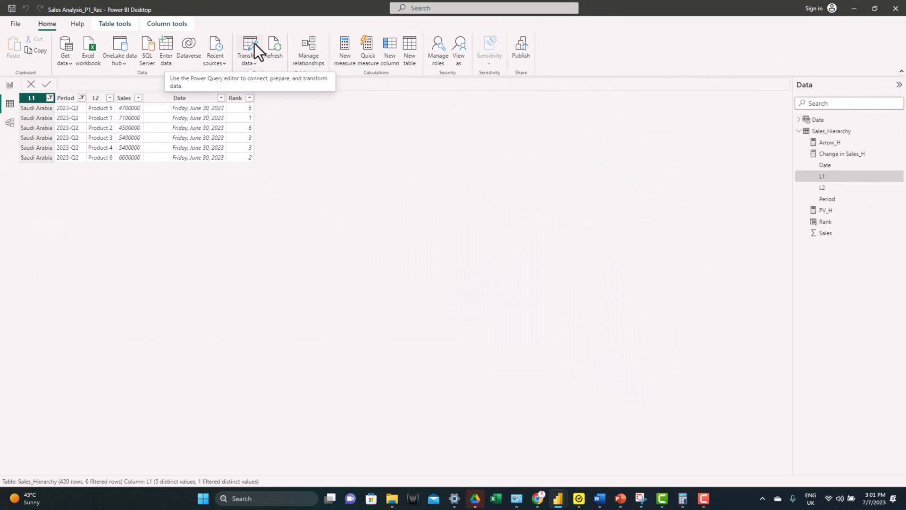
Step: Add an index column starting from 0 to Sales_Hierarchy in Power Query Editor and apply the changes to the model
{"action": "left_click", "coordinate": [254, 44]}
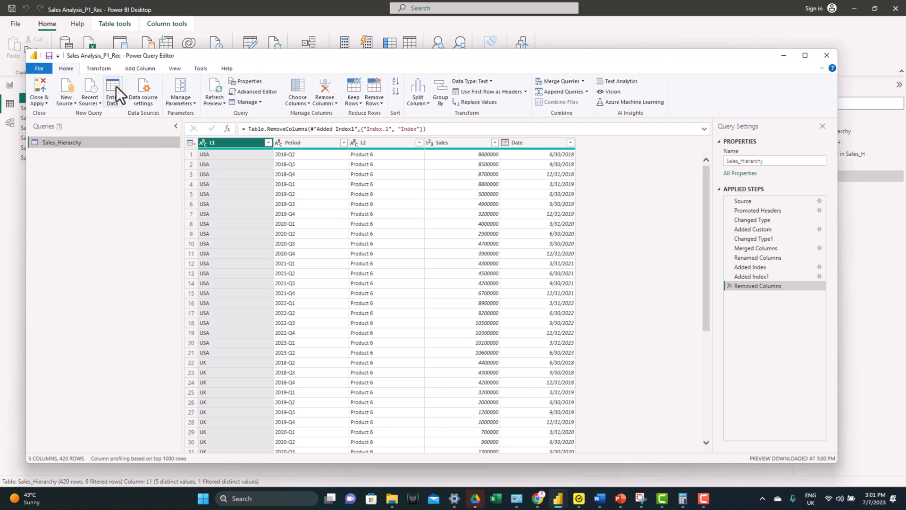
{"action": "left_click", "coordinate": [134, 72]}
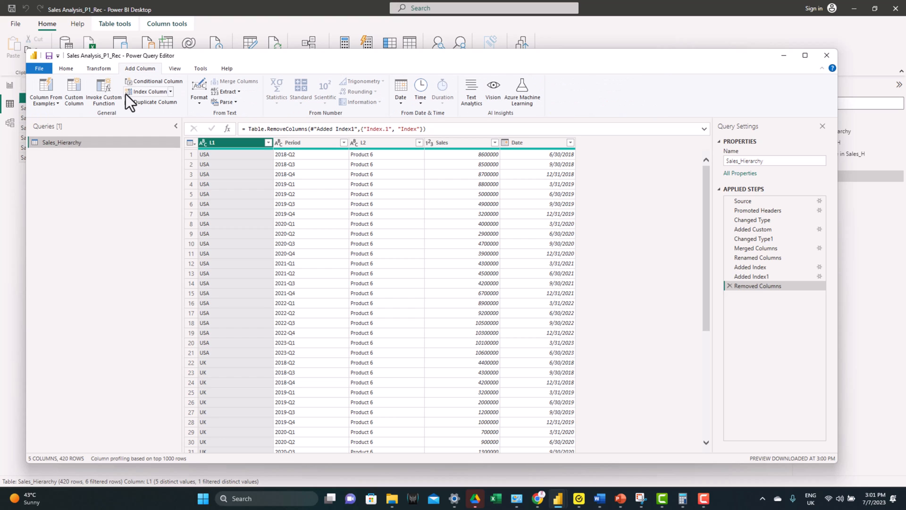
{"action": "left_click", "coordinate": [153, 93]}
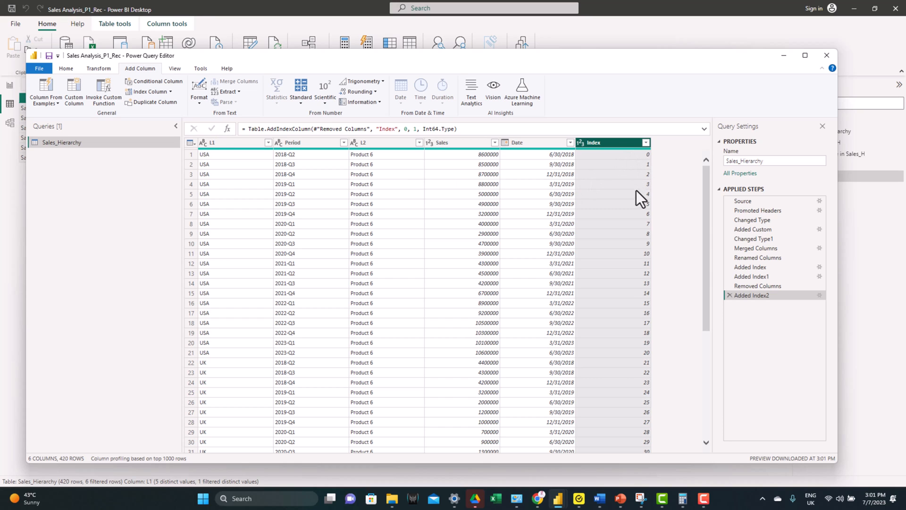
{"action": "left_click", "coordinate": [70, 71]}
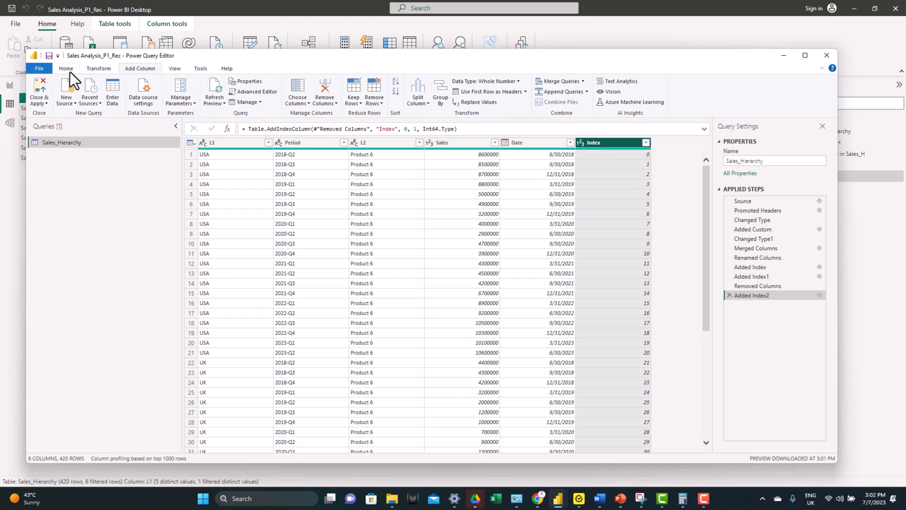
{"action": "left_click", "coordinate": [44, 84]}
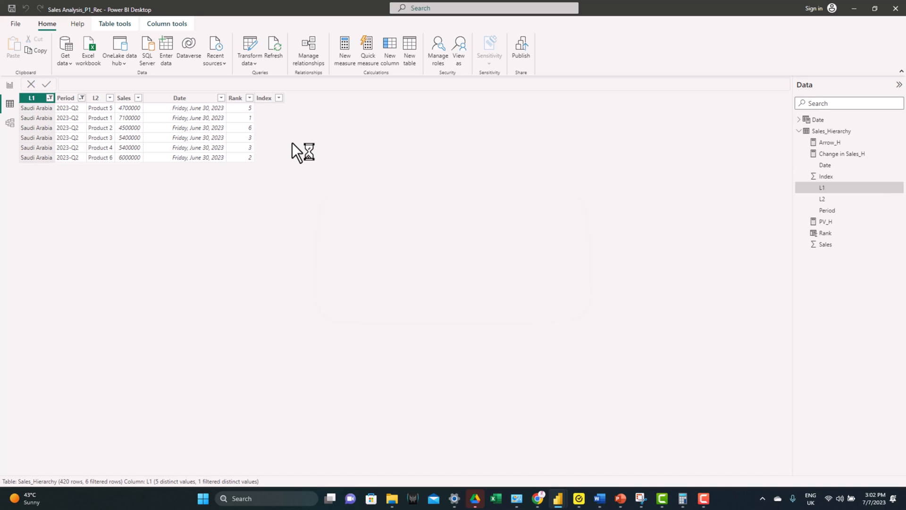
Step: Break ties in the Rank formula by extending its ranking expression to Sales_Hierarchy[Sales]+Sales_Hierarchy[Index]*0.001
{"action": "left_click", "coordinate": [236, 98]}
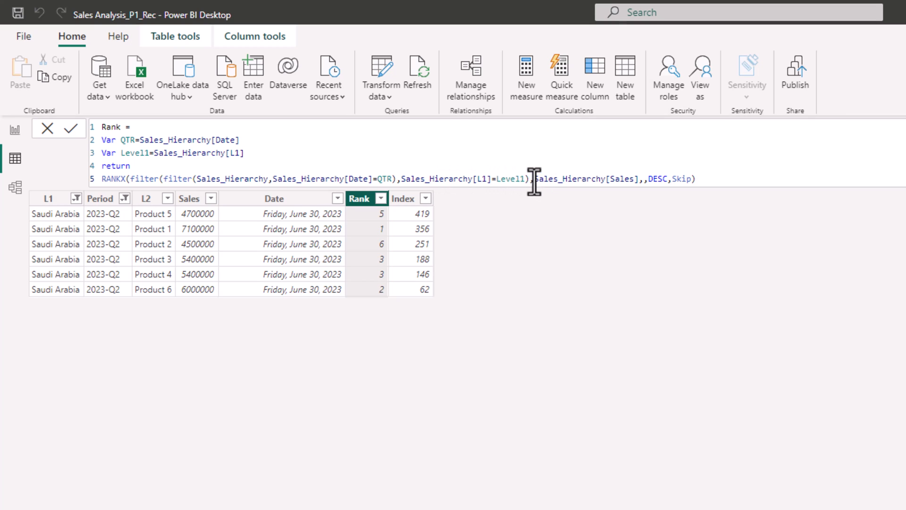
{"action": "left_click", "coordinate": [639, 179]}
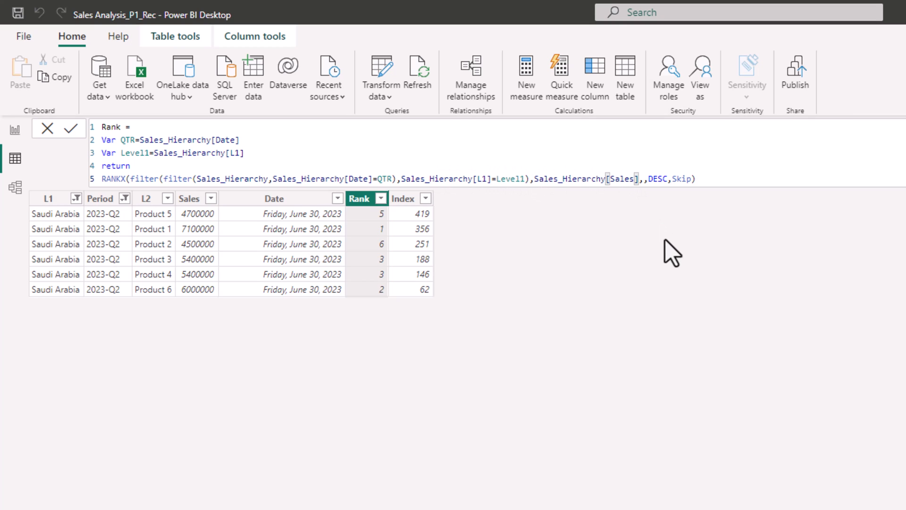
{"action": "type", "text": ","}
{"action": "type", "text": "ind"}
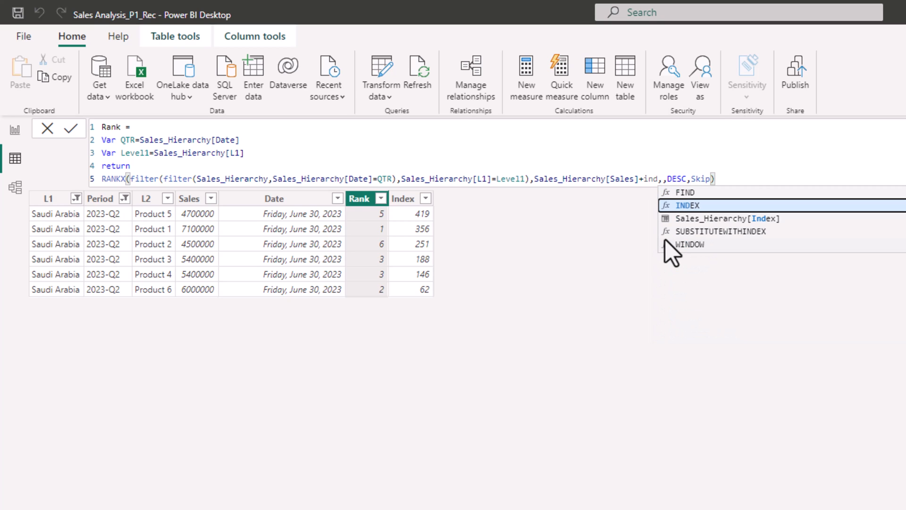
{"action": "left_click", "coordinate": [690, 219]}
{"action": "type", "text": "*"}
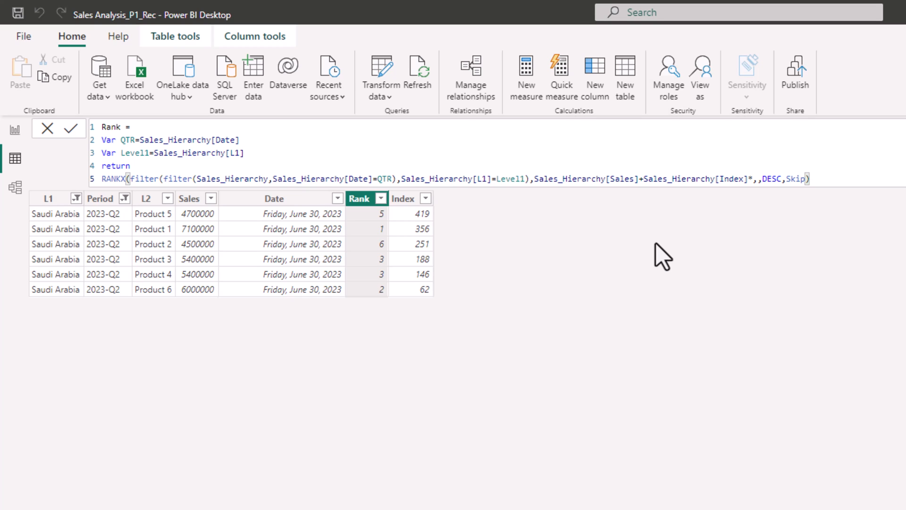
{"action": "type", "text": "0.001"}
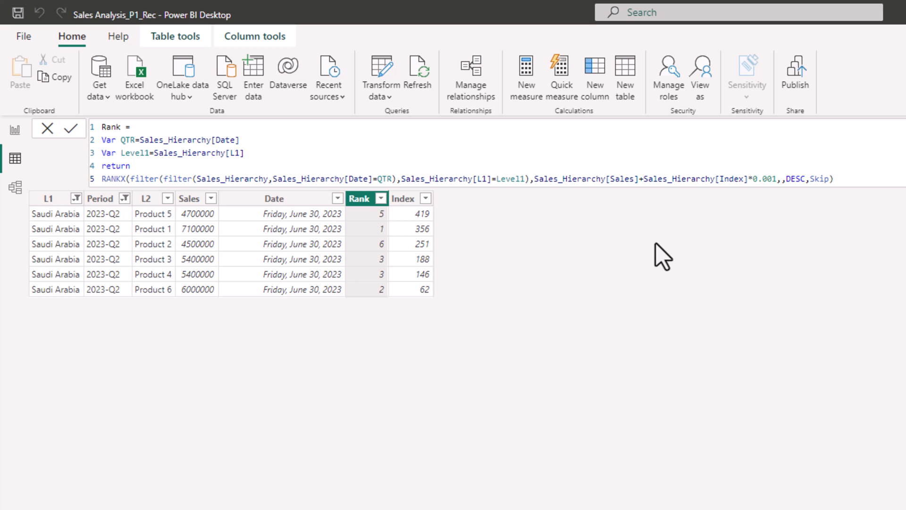
{"action": "key", "text": "Return"}
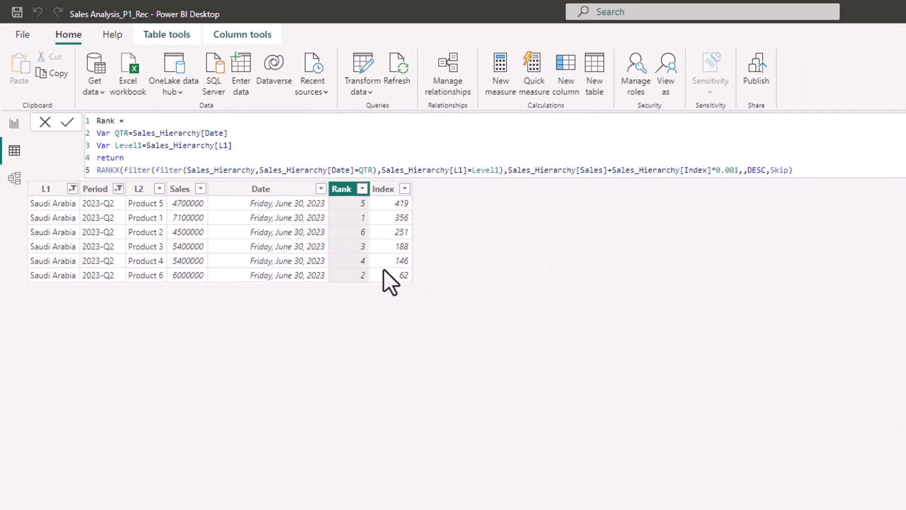
Step: Return to the report page and filter group 1's arrow card to show only Rank is 1
{"action": "left_click", "coordinate": [15, 125]}
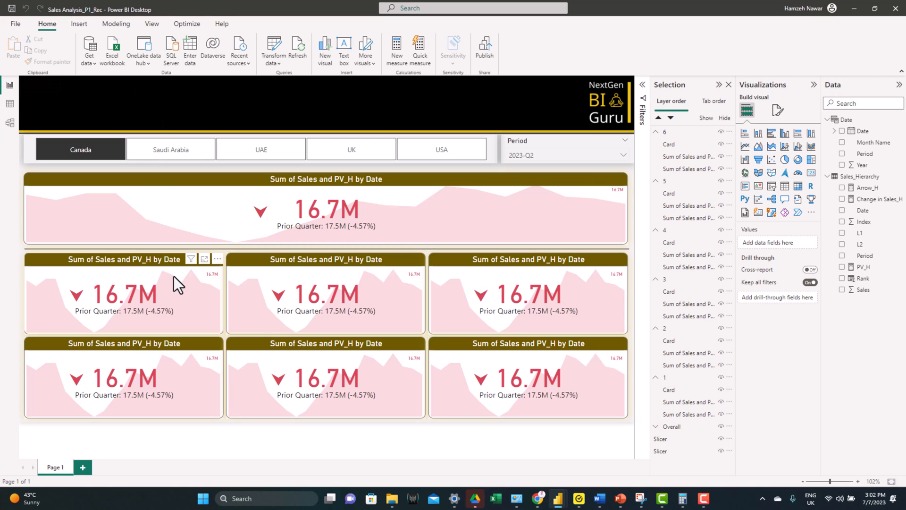
{"action": "left_click", "coordinate": [687, 391]}
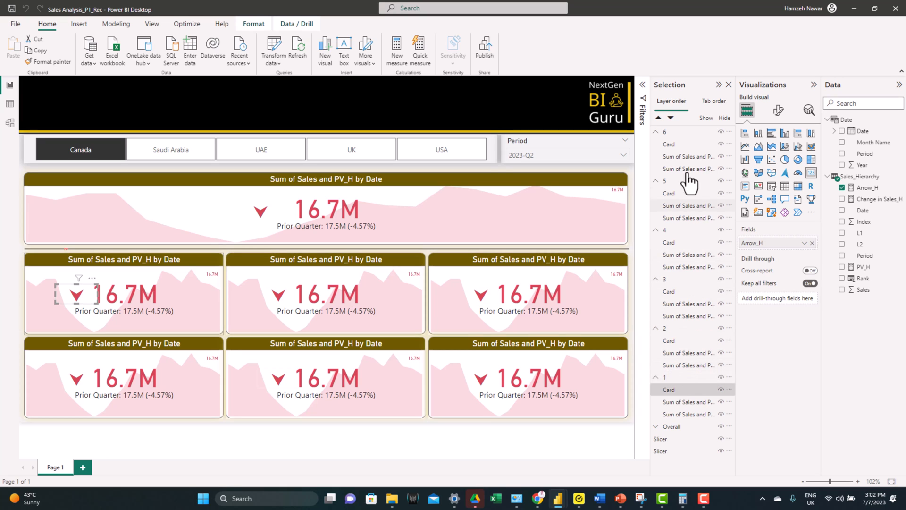
{"action": "left_click", "coordinate": [643, 96]}
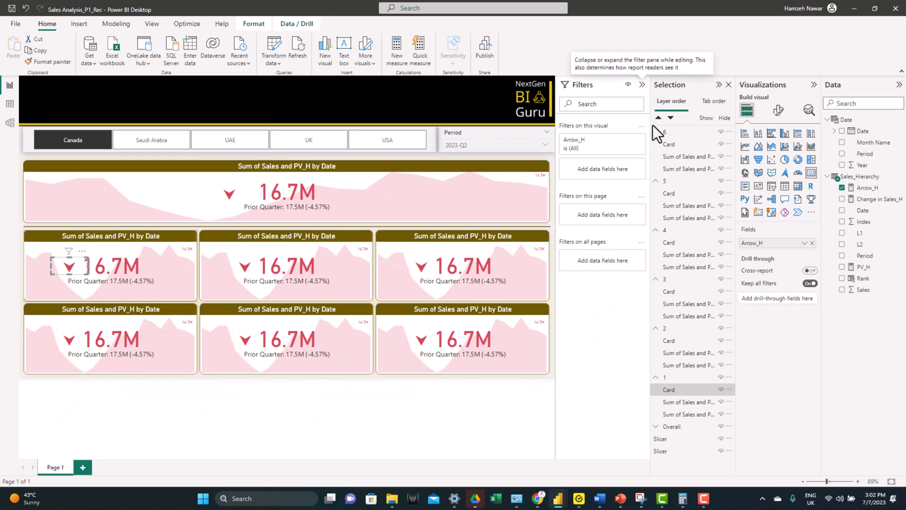
{"action": "left_click_drag", "start_coordinate": [862, 280], "coordinate": [604, 168]}
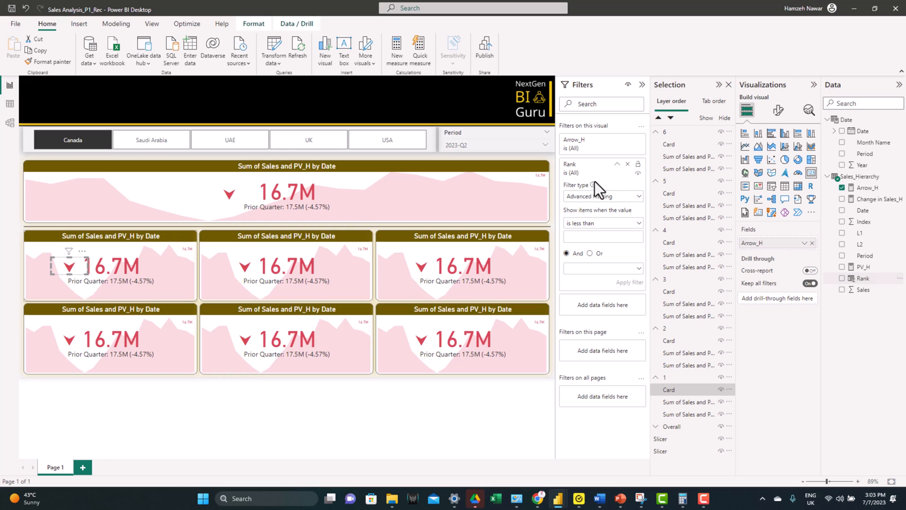
{"action": "left_click", "coordinate": [592, 231]}
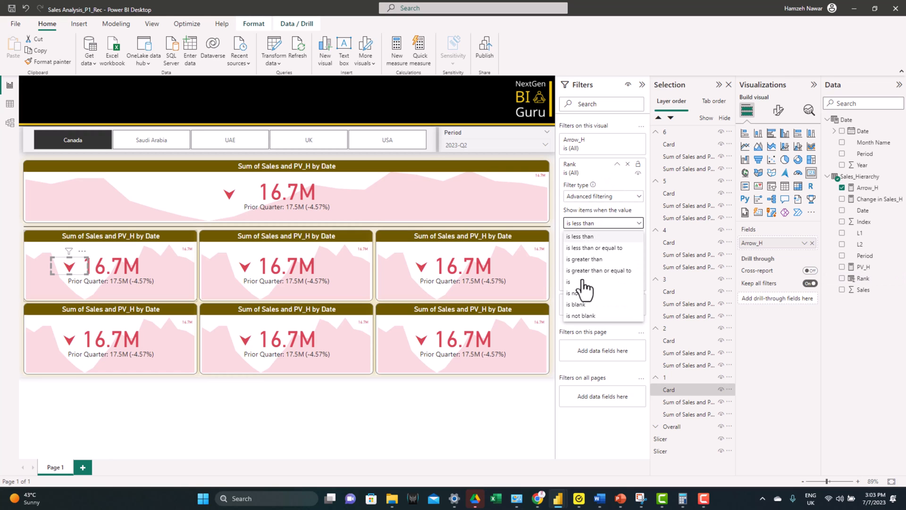
{"action": "left_click", "coordinate": [586, 285]}
{"action": "left_click", "coordinate": [588, 236]}
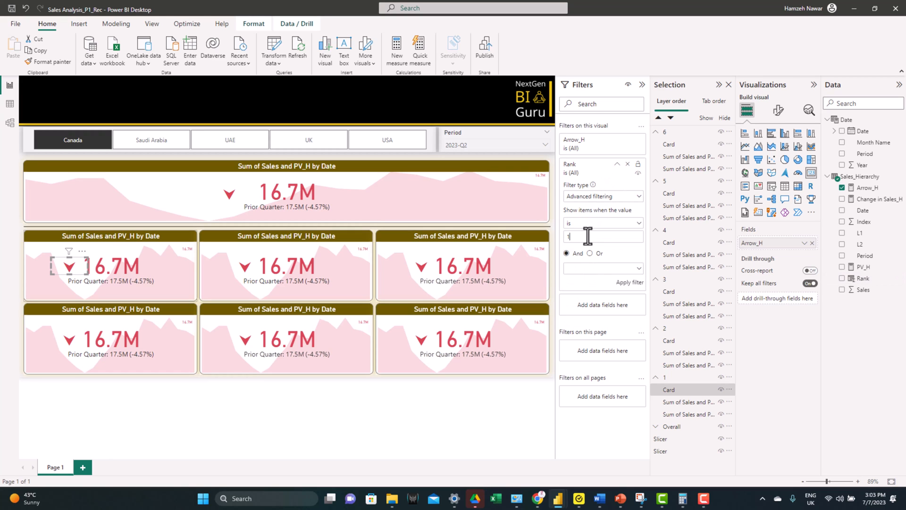
{"action": "type", "text": "1"}
{"action": "left_click", "coordinate": [624, 283]}
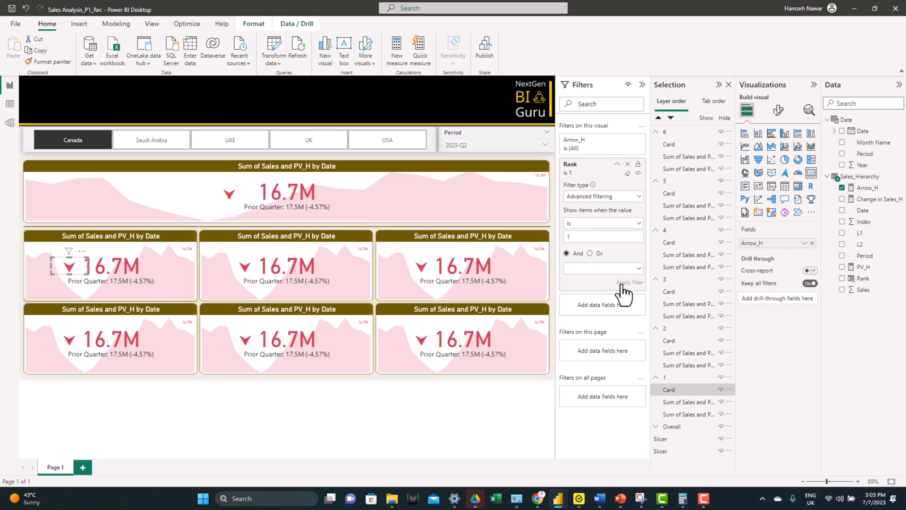
Step: Apply a visual-level Rank is 1 filter to the front KPI in group 1
{"action": "left_click", "coordinate": [673, 403]}
{"action": "left_click_drag", "start_coordinate": [874, 280], "coordinate": [619, 215]}
{"action": "left_click", "coordinate": [593, 248]}
{"action": "left_click", "coordinate": [572, 307]}
{"action": "left_click", "coordinate": [583, 261]}
{"action": "type", "text": "1"}
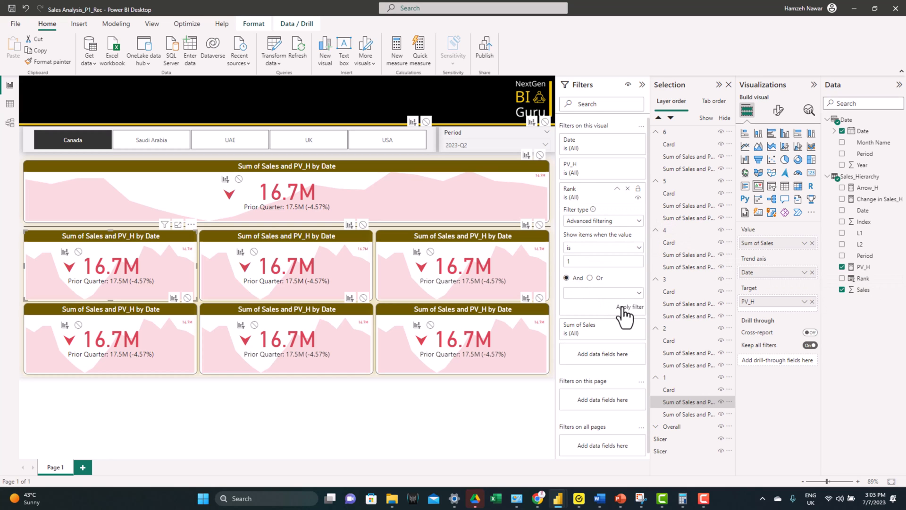
{"action": "left_click", "coordinate": [626, 307]}
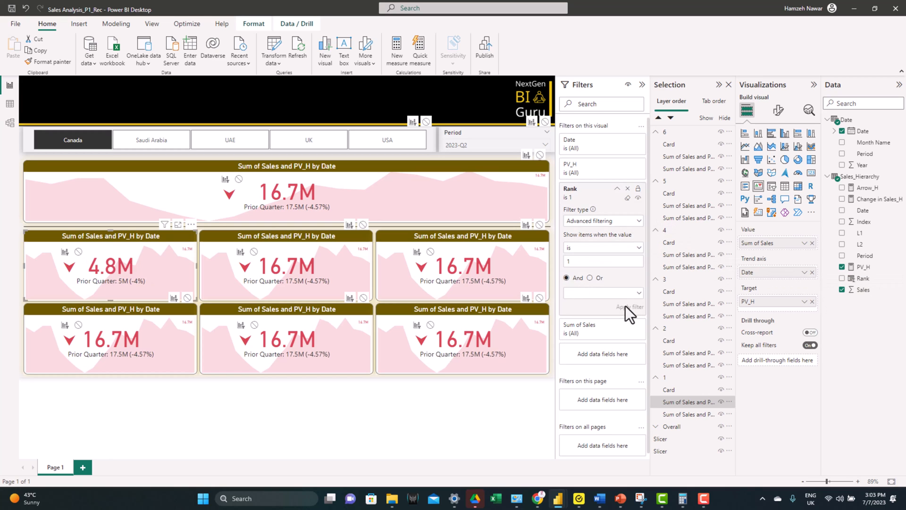
Step: Apply a visual-level Rank is 1 filter to the background trend KPI in group 1
{"action": "left_click", "coordinate": [696, 415]}
{"action": "left_click_drag", "start_coordinate": [871, 281], "coordinate": [619, 217]}
{"action": "left_click", "coordinate": [578, 248]}
{"action": "left_click", "coordinate": [571, 309]}
{"action": "left_click", "coordinate": [581, 261]}
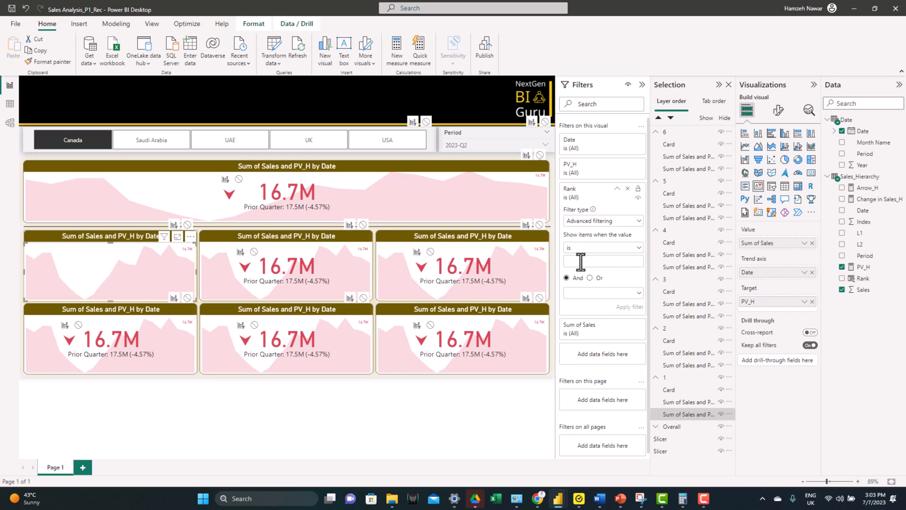
{"action": "left_click", "coordinate": [629, 307]}
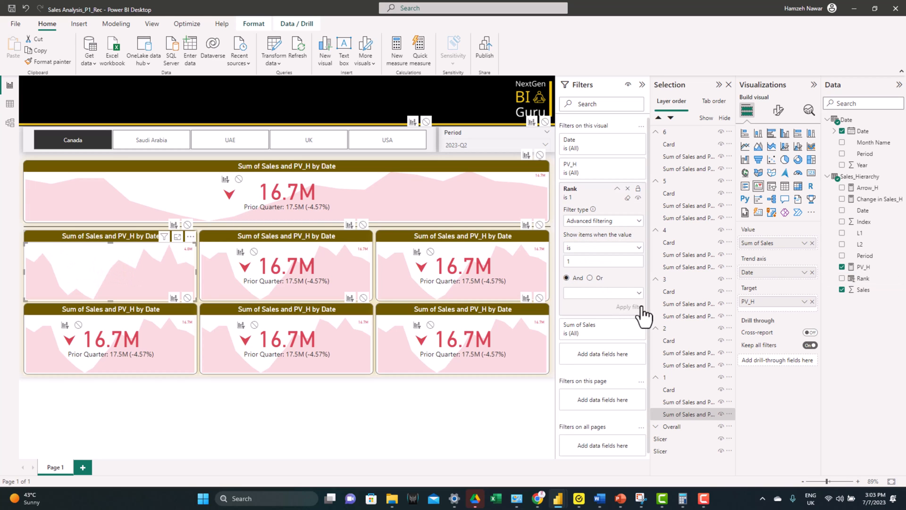
Step: Add Rank as a visual filter on group 2's arrow card and set it to is 2
{"action": "left_click", "coordinate": [690, 341]}
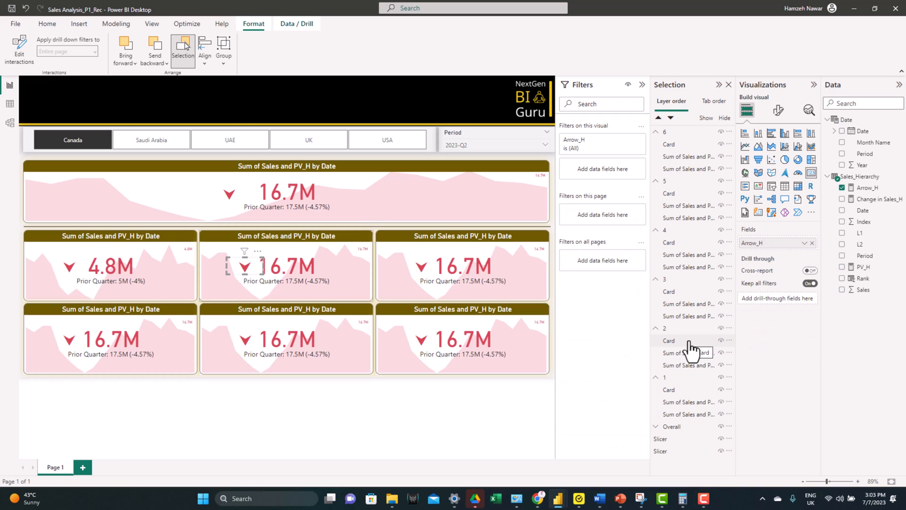
{"action": "left_click_drag", "start_coordinate": [867, 283], "coordinate": [605, 172]}
{"action": "left_click", "coordinate": [586, 198]}
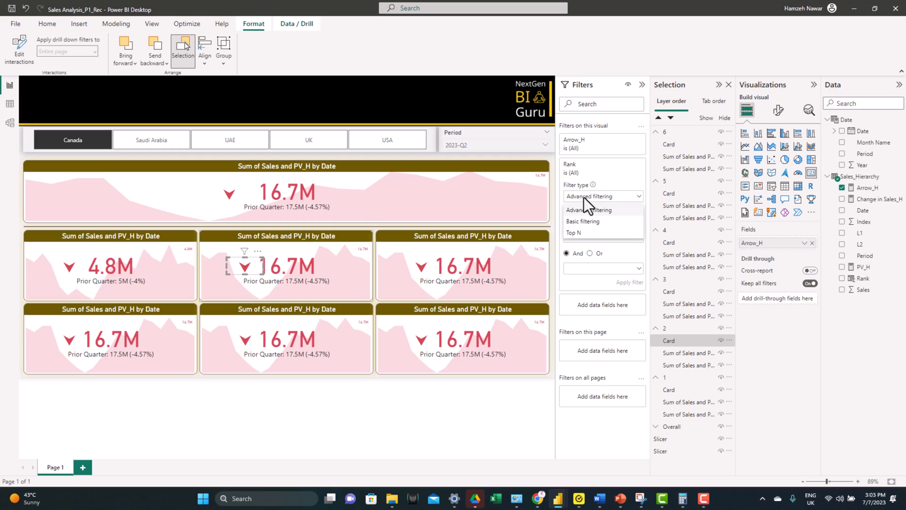
{"action": "left_click", "coordinate": [599, 195]}
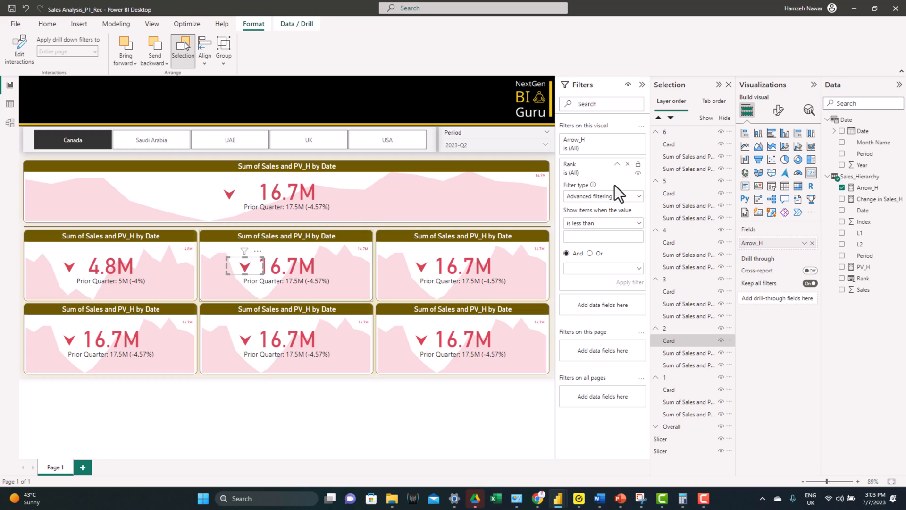
{"action": "left_click", "coordinate": [593, 225]}
{"action": "left_click", "coordinate": [582, 277]}
{"action": "left_click", "coordinate": [587, 237]}
{"action": "left_click", "coordinate": [627, 284]}
Step: Filter the front and background KPIs in group 2 to Rank is 2
{"action": "left_click", "coordinate": [670, 353]}
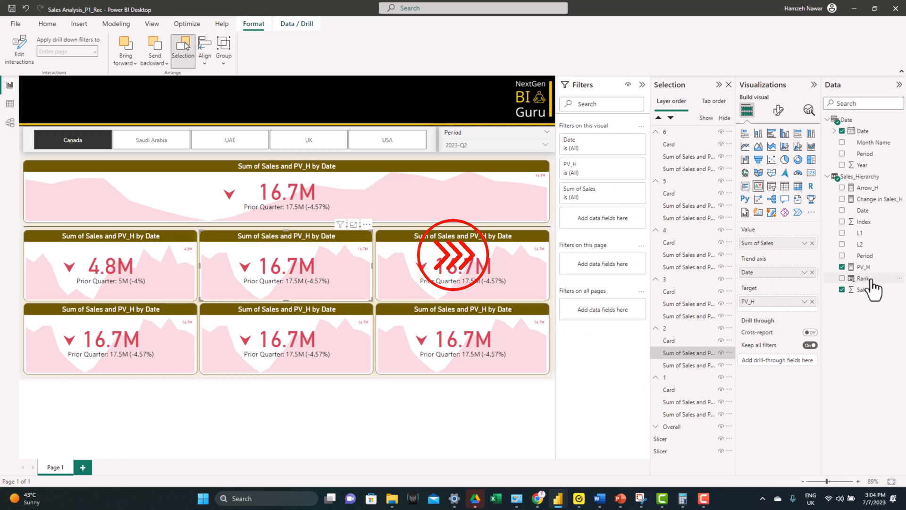
{"action": "left_click", "coordinate": [675, 365]}
{"action": "left_click_drag", "start_coordinate": [864, 279], "coordinate": [603, 217]}
Step: Filter the visuals in groups 3 and 4 to their matching Rank, and the background KPI in group 5 to Rank is 5
{"action": "left_click", "coordinate": [684, 317]}
{"action": "left_click", "coordinate": [674, 292]}
{"action": "left_click", "coordinate": [679, 255]}
{"action": "left_click_drag", "start_coordinate": [863, 279], "coordinate": [603, 218]}
{"action": "left_click", "coordinate": [685, 218]}
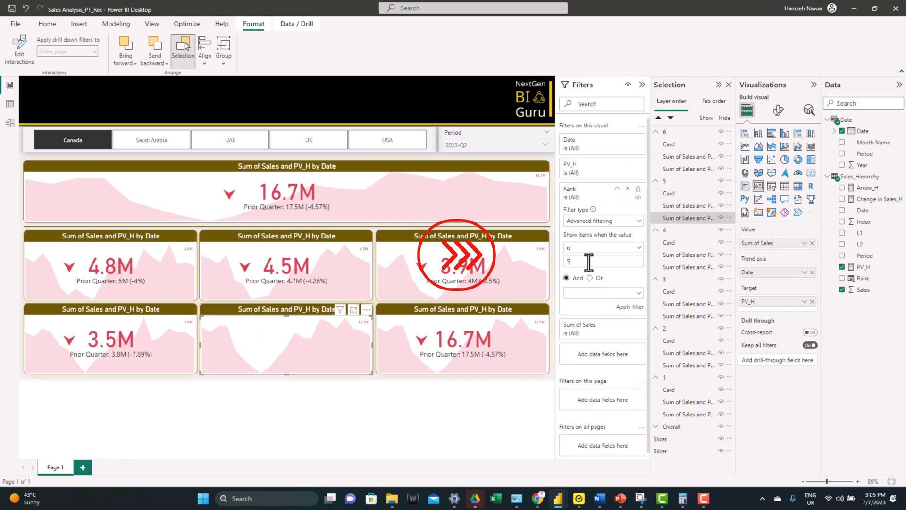
Step: Apply the matching Rank filter to the visuals in group 6, then collapse the filter settings and select the country slicer
{"action": "left_click", "coordinate": [670, 194]}
{"action": "left_click", "coordinate": [671, 144]}
{"action": "left_click_drag", "start_coordinate": [864, 278], "coordinate": [603, 168]}
{"action": "left_click", "coordinate": [642, 85]}
{"action": "left_click", "coordinate": [81, 148]}
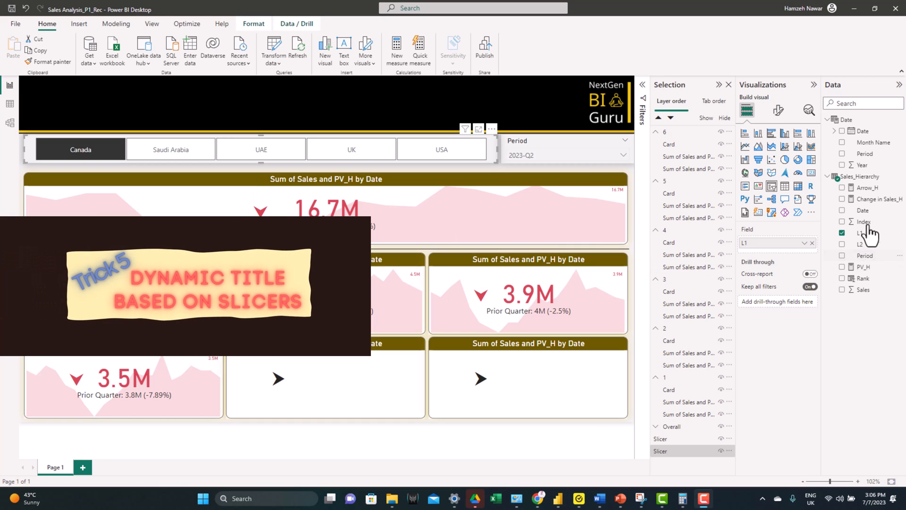
Step: Create an Overall Title_H measure in Sales_Hierarchy returning "Overall Sales For " plus the maximum L1, adding L2 in parentheses unless several L2 values exist
{"action": "right_click", "coordinate": [863, 180]}
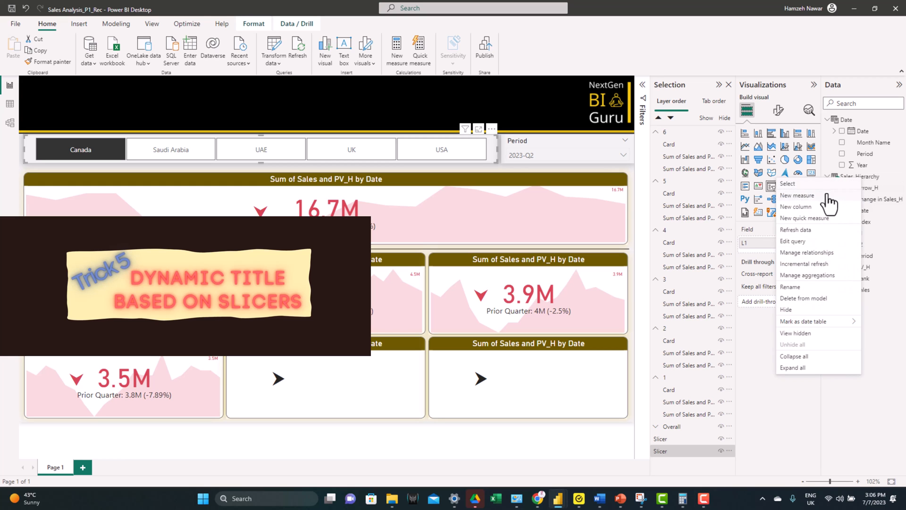
{"action": "left_click", "coordinate": [826, 194]}
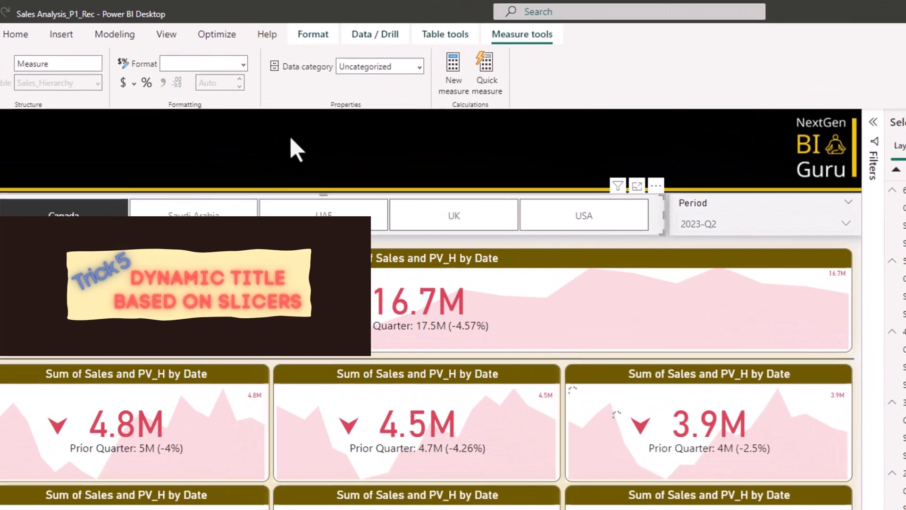
{"action": "type", "text": "Overall Title_H =  if(DISTINCTCOUNT(Sales_Hierarchy[L2])>1,\"Overall Sales For \" & Max(Sales_Hierarchy[L1]),\"Overall Sales For \" & Max(Sales_Hierarchy[L1]) & \" (\" & max(Sales_Hierarchy[L2])& \")\")"}
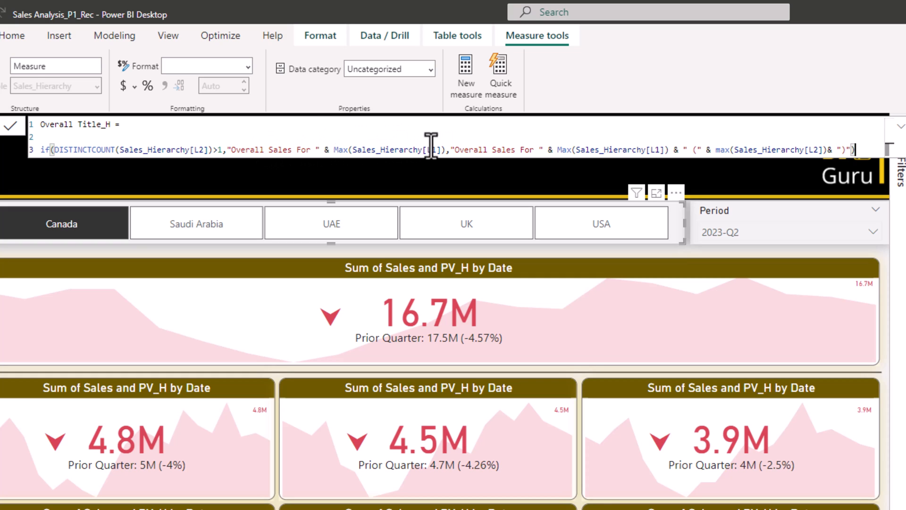
{"action": "left_click", "coordinate": [452, 146]}
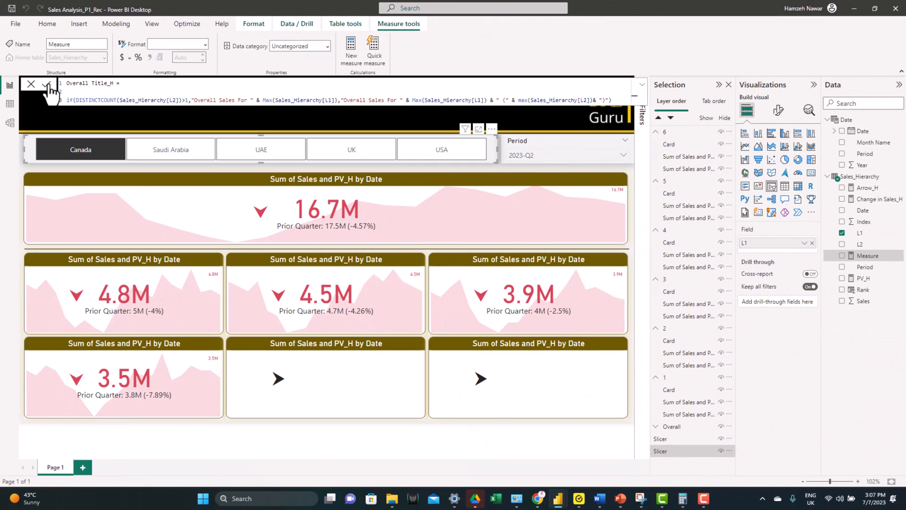
{"action": "left_click", "coordinate": [47, 84]}
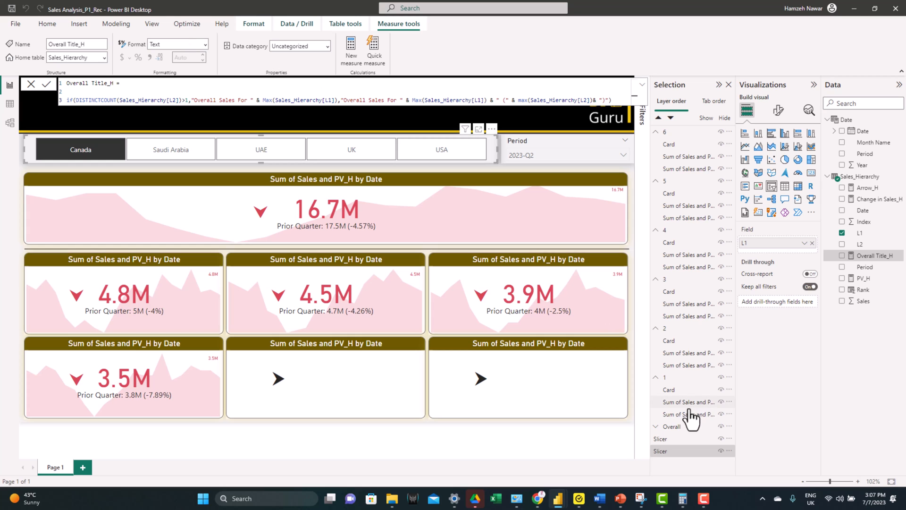
Step: Base the title text of the front KPI in the Overall group on the Overall Title_H field value
{"action": "left_click", "coordinate": [656, 426]}
{"action": "left_click", "coordinate": [681, 432]}
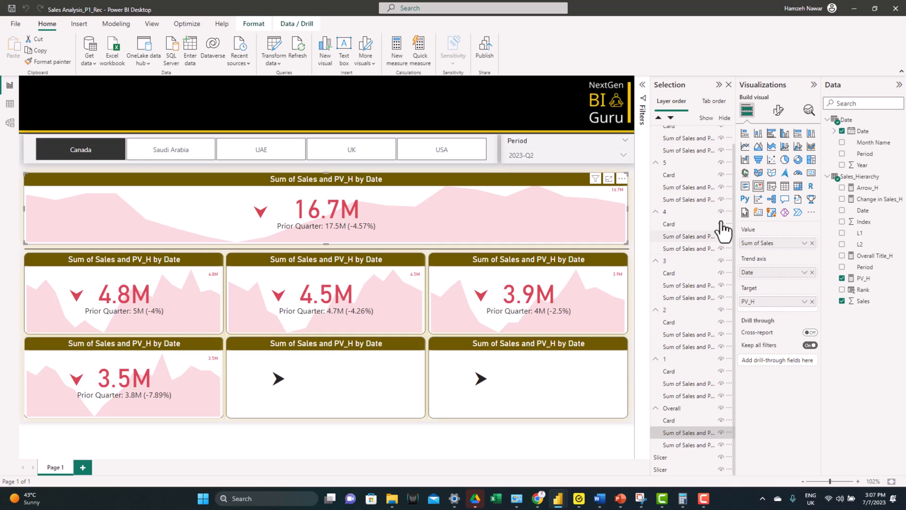
{"action": "left_click", "coordinate": [778, 110]}
{"action": "left_click", "coordinate": [778, 152]}
{"action": "left_click", "coordinate": [766, 195]}
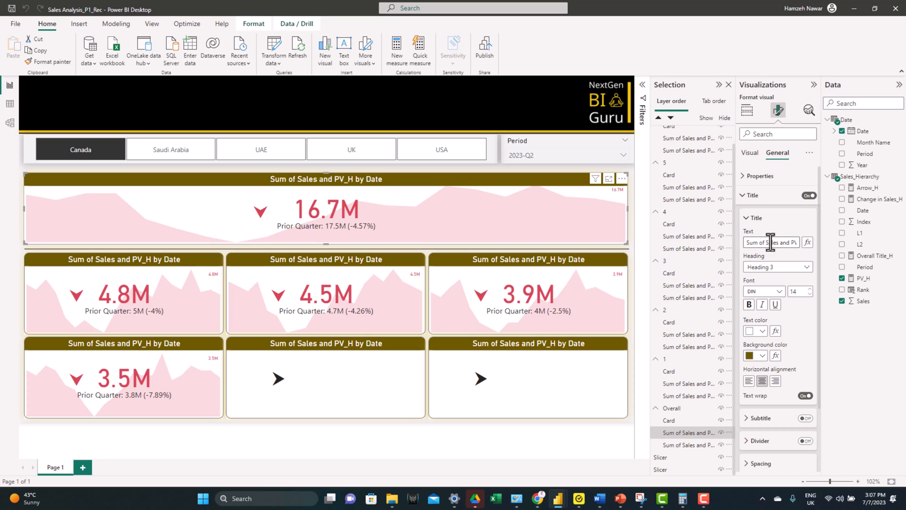
{"action": "left_click", "coordinate": [807, 243]}
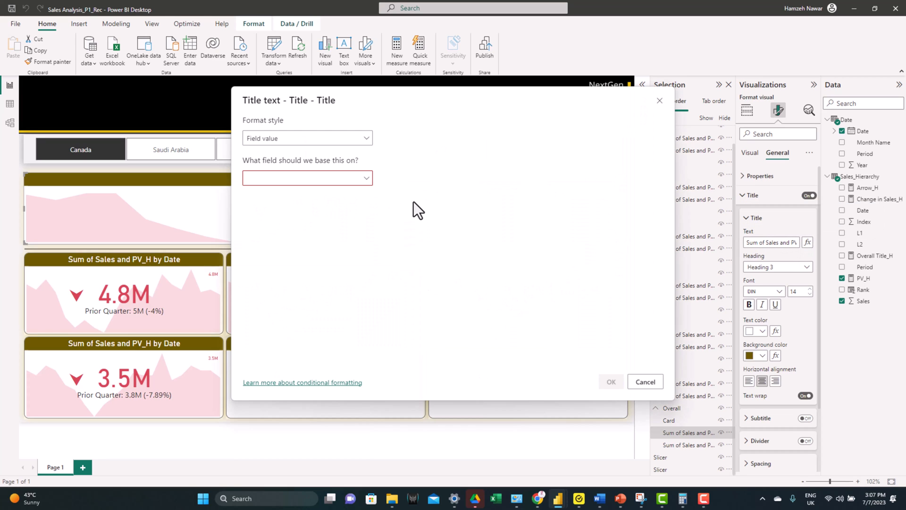
{"action": "left_click", "coordinate": [366, 179]}
{"action": "left_click", "coordinate": [250, 223]}
{"action": "left_click", "coordinate": [287, 302]}
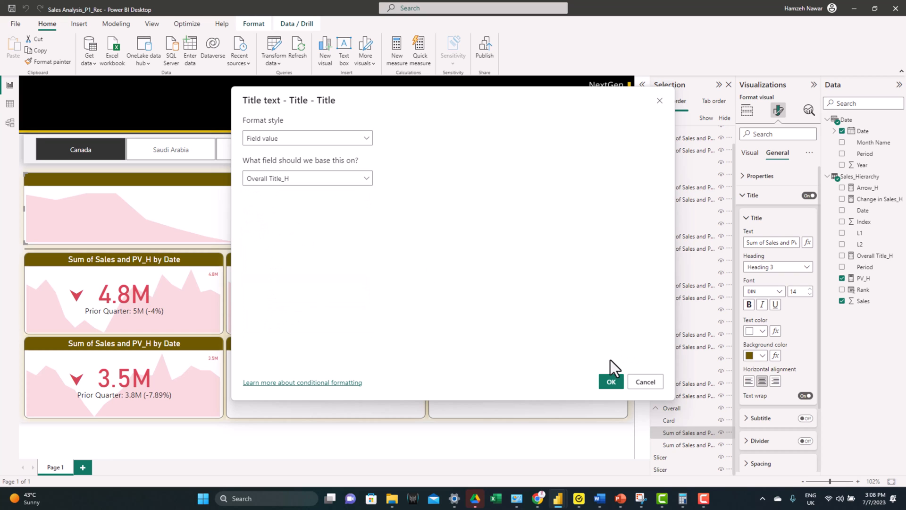
{"action": "left_click", "coordinate": [612, 383]}
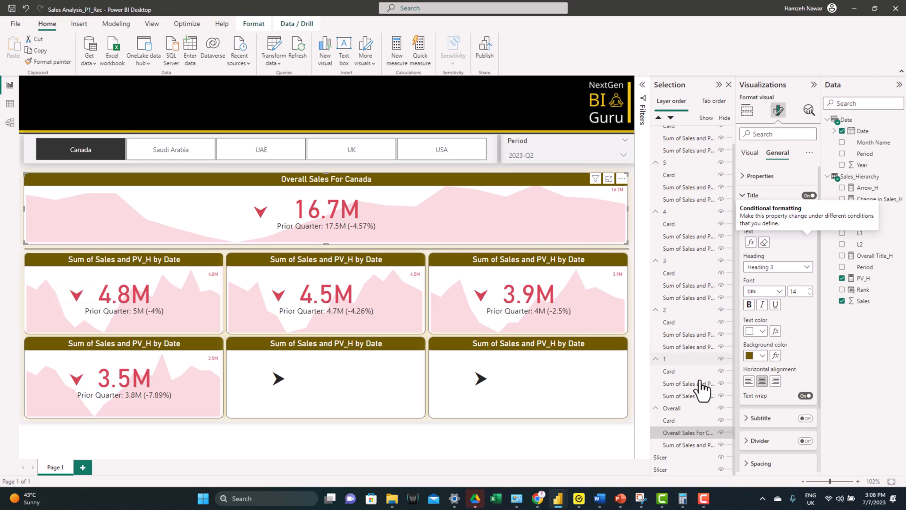
Step: Base the title text of the front KPI in group 1 on the Overall Title_H measure
{"action": "left_click", "coordinate": [672, 383]}
{"action": "left_click", "coordinate": [808, 242]}
{"action": "left_click", "coordinate": [308, 178]}
{"action": "left_click", "coordinate": [274, 223]}
{"action": "left_click", "coordinate": [288, 303]}
{"action": "left_click", "coordinate": [611, 382]}
Step: Base the title text of the front KPIs in groups 2 and 3 on the Overall Title_H measure
{"action": "left_click", "coordinate": [680, 335]}
{"action": "left_click", "coordinate": [808, 242]}
{"action": "left_click", "coordinate": [612, 382]}
{"action": "left_click", "coordinate": [688, 285]}
{"action": "left_click", "coordinate": [808, 242]}
{"action": "left_click", "coordinate": [613, 383]}
Step: Base the title text of the front KPIs in groups 4, 5 and 6 on the Overall Title_H measure
{"action": "left_click", "coordinate": [688, 237]}
{"action": "left_click", "coordinate": [688, 187]}
{"action": "left_click", "coordinate": [688, 138]}
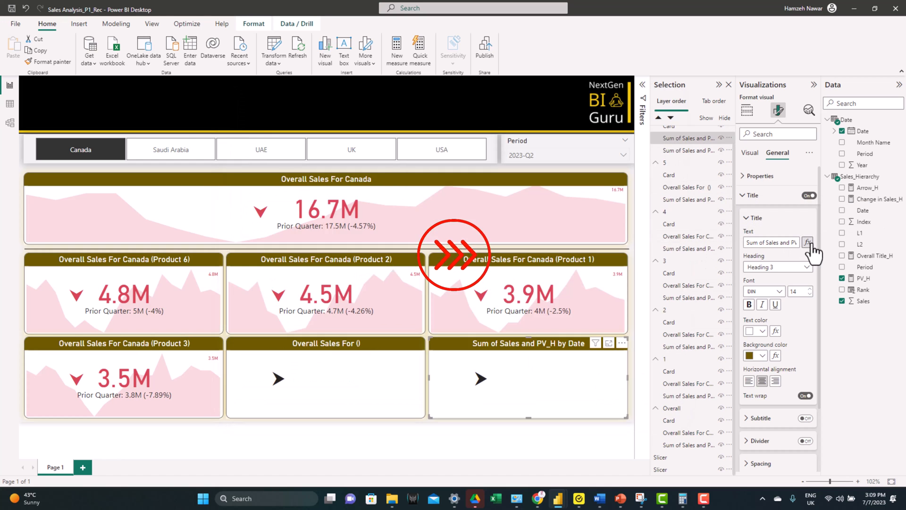
{"action": "left_click", "coordinate": [612, 382]}
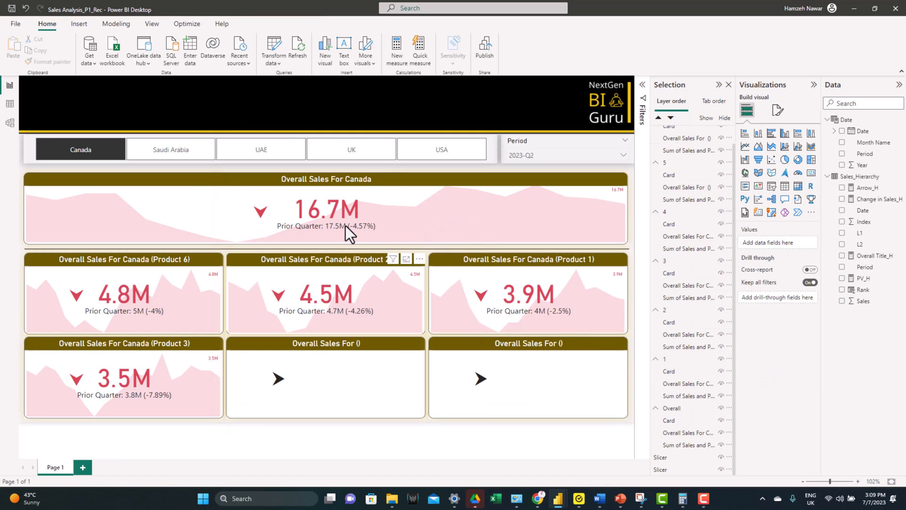
Step: Check the dynamic titles and product ranking for Saudi Arabia in periods 2022-Q3, 2023-Q2 and 2022-Q2
{"action": "left_click", "coordinate": [187, 150]}
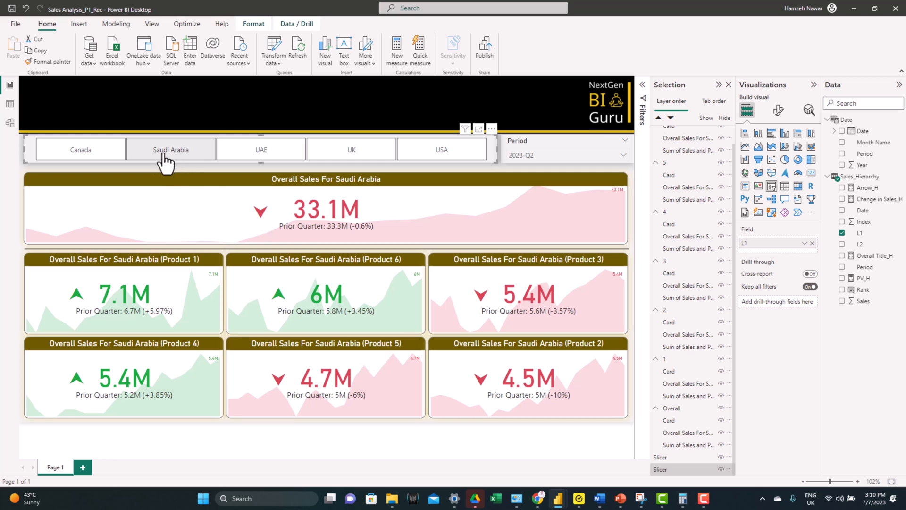
{"action": "left_click", "coordinate": [530, 155]}
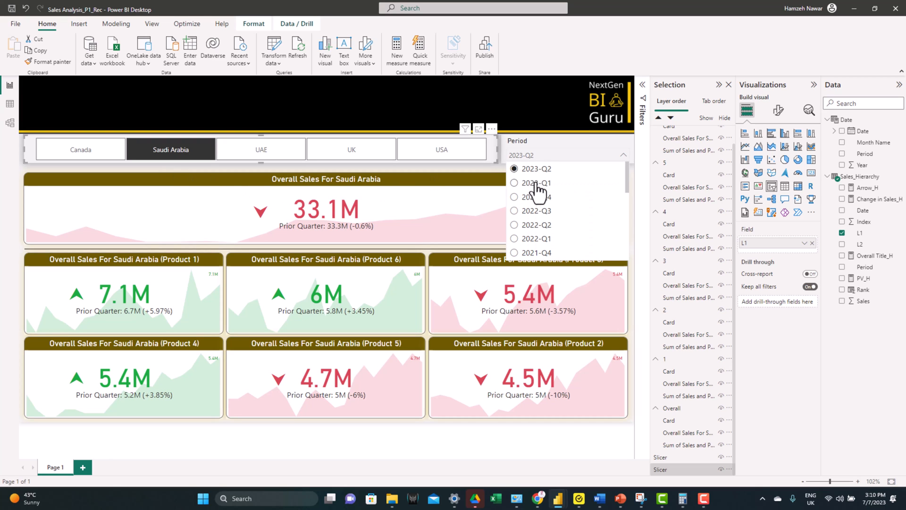
{"action": "left_click", "coordinate": [544, 213]}
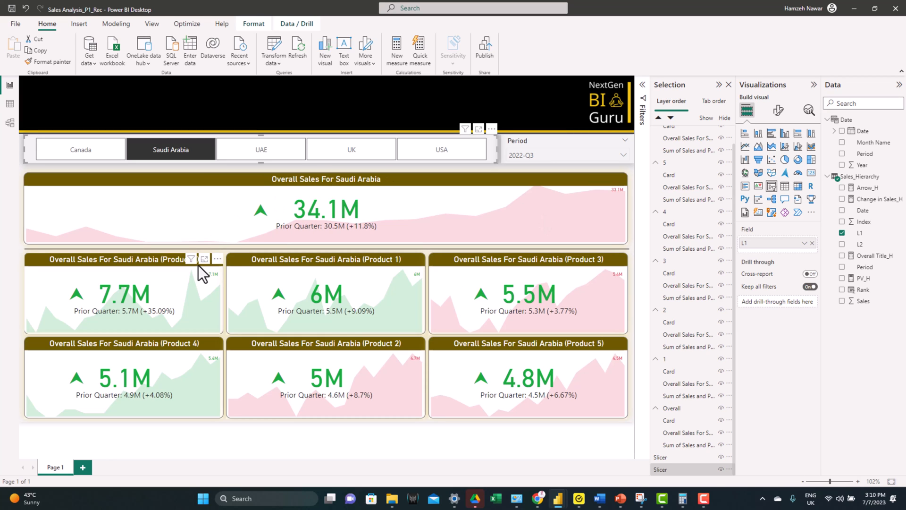
{"action": "left_click", "coordinate": [542, 153]}
{"action": "left_click", "coordinate": [539, 170]}
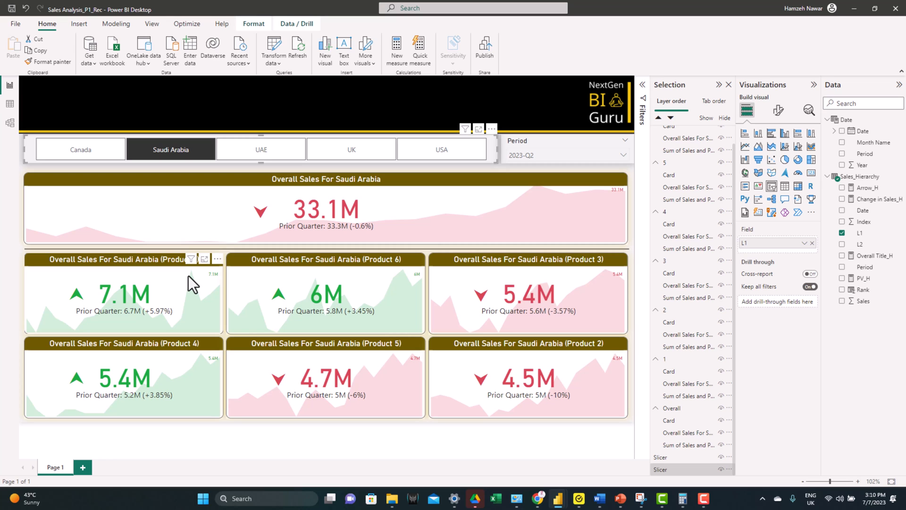
{"action": "left_click", "coordinate": [519, 155]}
{"action": "left_click", "coordinate": [536, 232]}
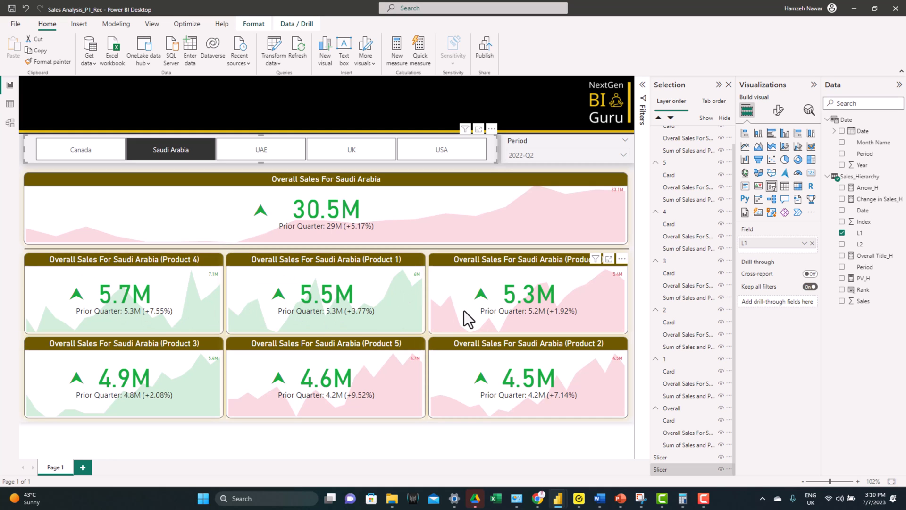
Step: Change the sort order in the Rank column's RANKX formula to ASC
{"action": "left_click", "coordinate": [862, 290]}
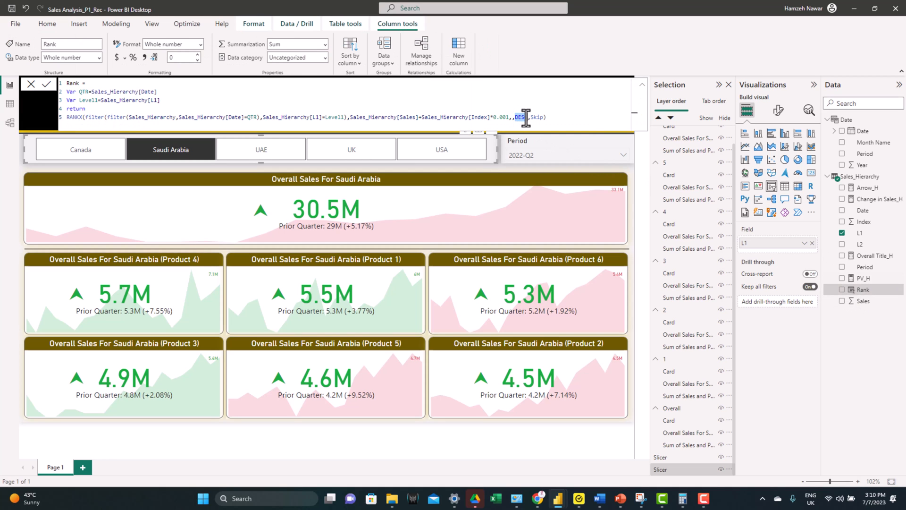
{"action": "type", "text": "asc"}
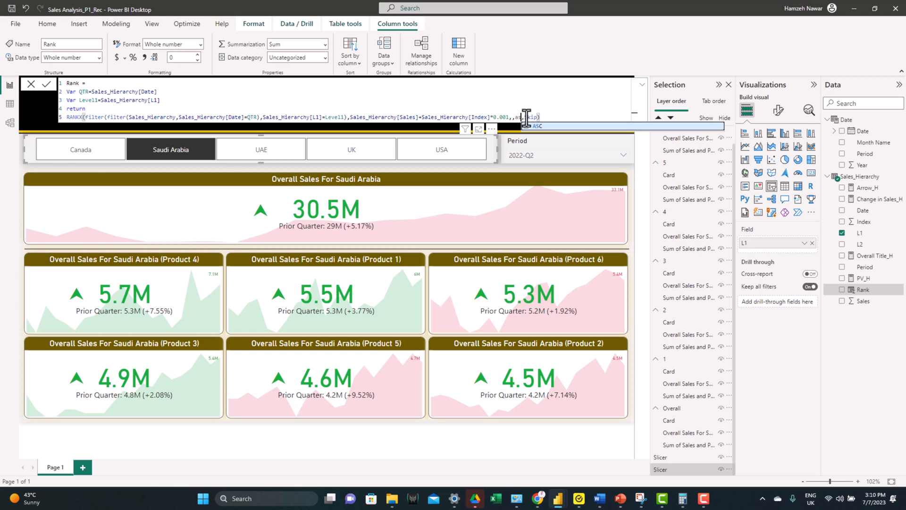
{"action": "key", "text": "BackSpace"}
{"action": "left_click", "coordinate": [538, 125]}
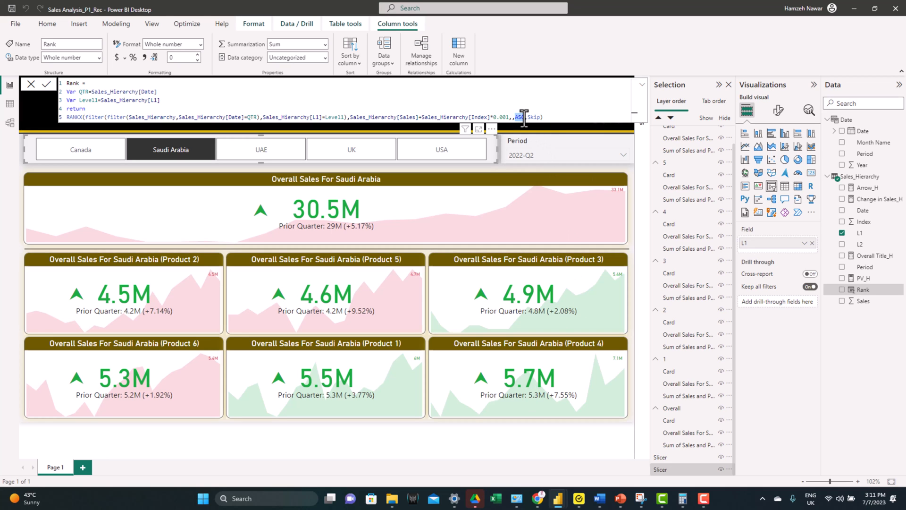
Step: Set the sort order in the Rank column's RANKX formula back to DESC and deselect the column
{"action": "type", "text": "d"}
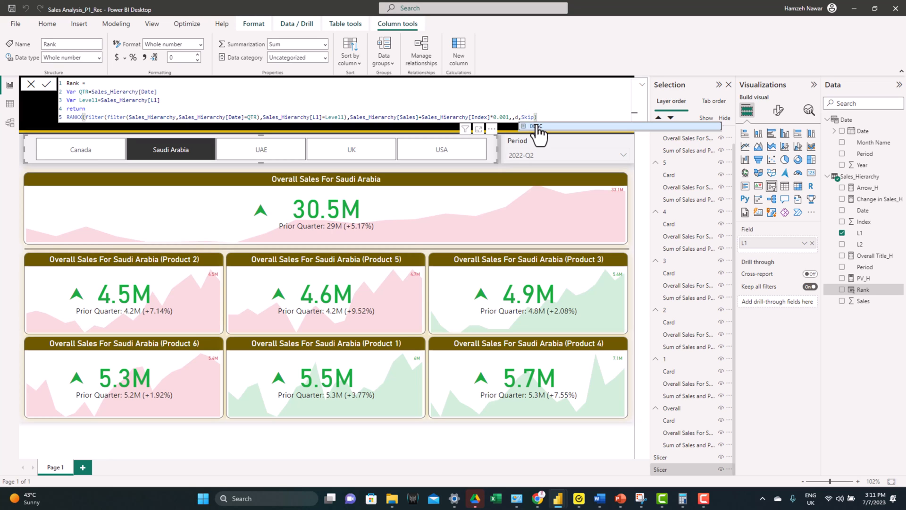
{"action": "left_click", "coordinate": [536, 125]}
{"action": "key", "text": "Return"}
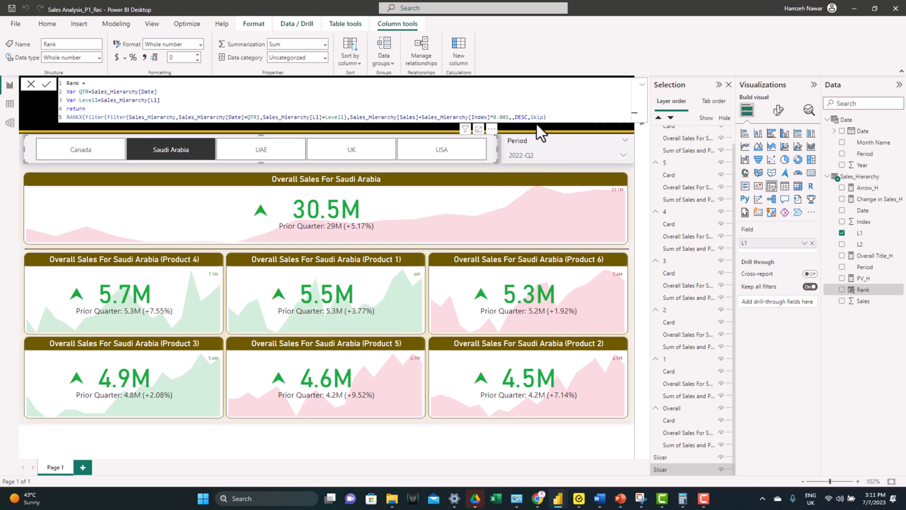
{"action": "left_click", "coordinate": [544, 169]}
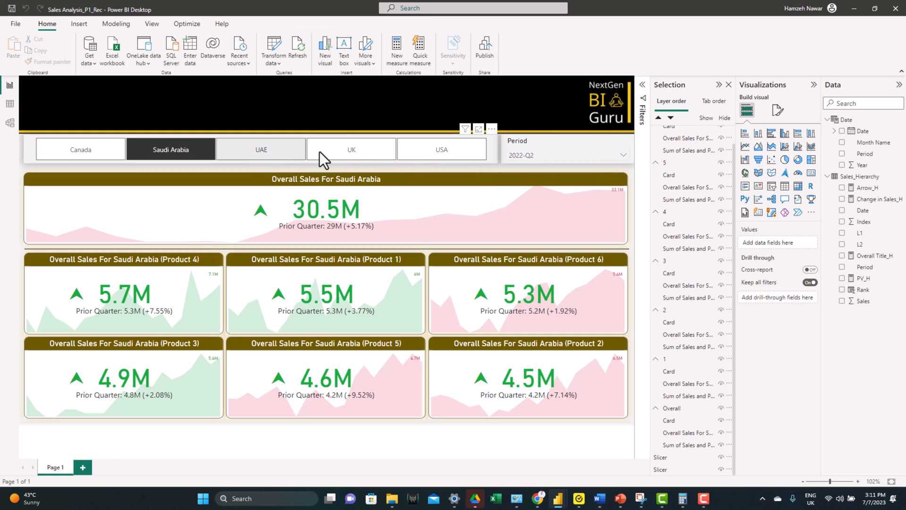
Step: Filter the page to UK and insert a rectangle sized to cover the first sub-KPI group
{"action": "left_click", "coordinate": [358, 160]}
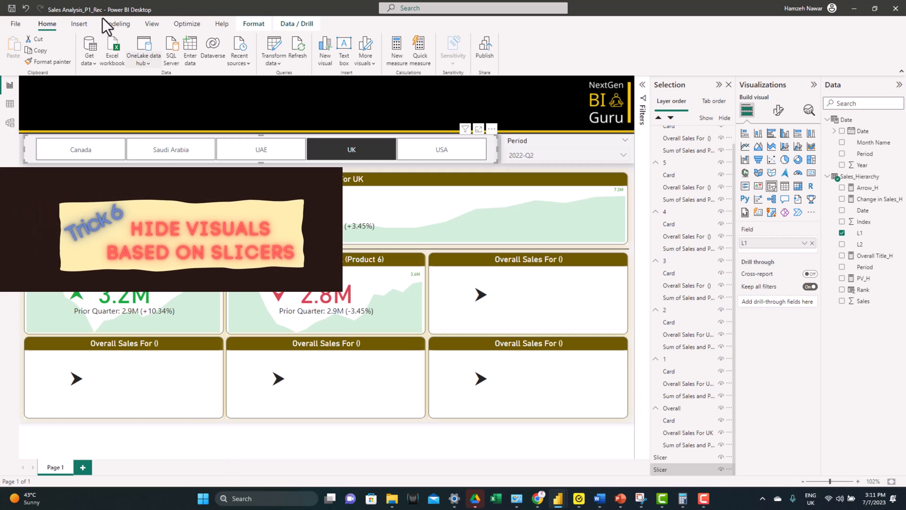
{"action": "left_click", "coordinate": [79, 25]}
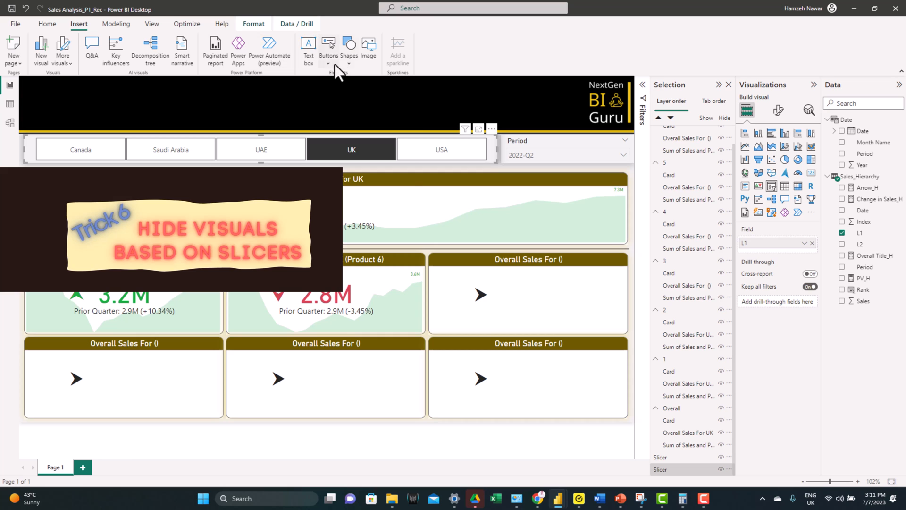
{"action": "left_click", "coordinate": [349, 56]}
{"action": "left_click", "coordinate": [349, 99]}
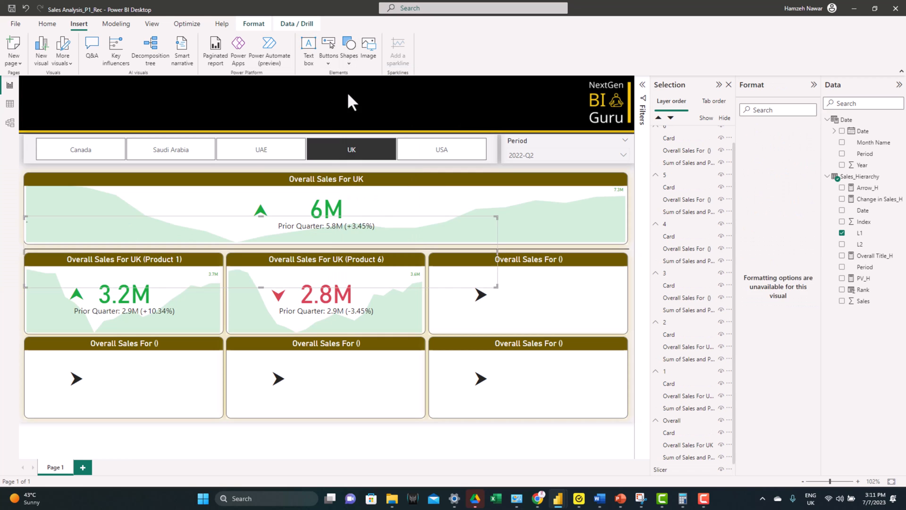
{"action": "left_click_drag", "start_coordinate": [243, 231], "coordinate": [242, 266]}
{"action": "left_click_drag", "start_coordinate": [497, 326], "coordinate": [226, 333]}
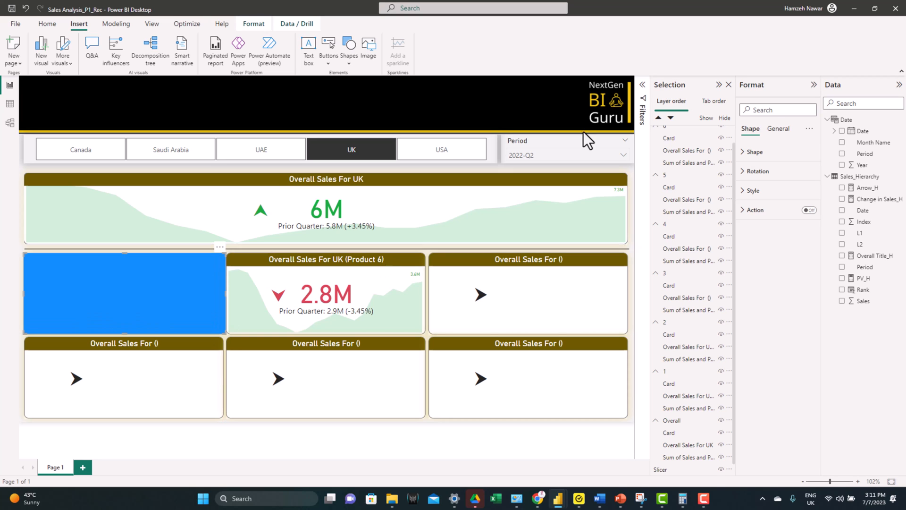
Step: Turn off the border in the covering rectangle's style settings
{"action": "left_click", "coordinate": [754, 152]}
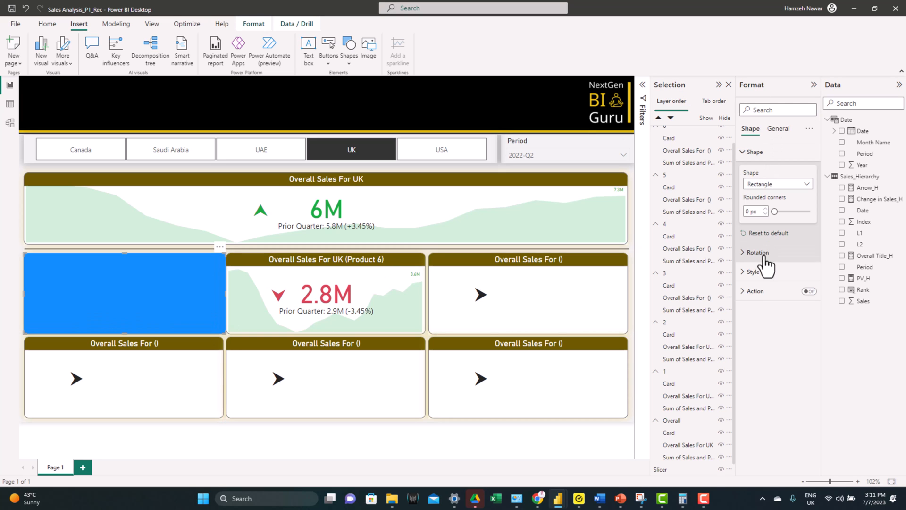
{"action": "left_click", "coordinate": [763, 272]}
{"action": "left_click", "coordinate": [806, 372]}
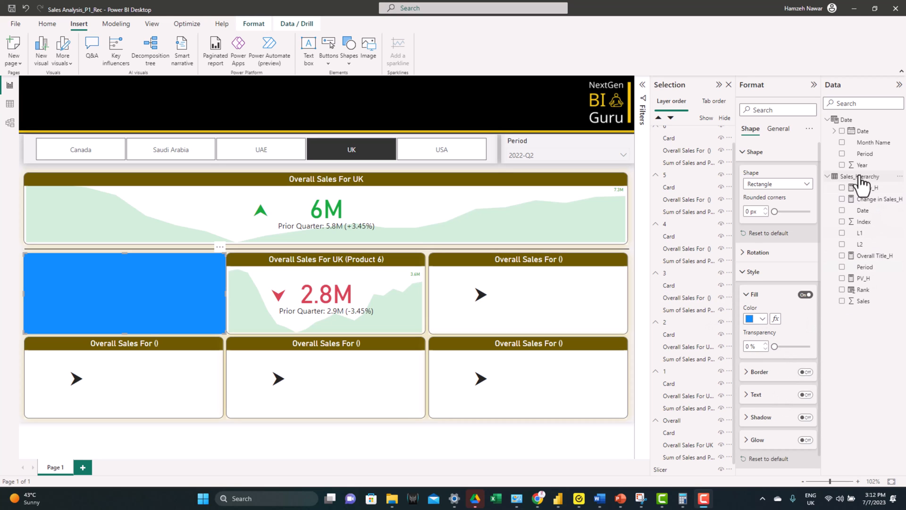
Step: Create a Hide1_H measure in Sales_Hierarchy returning "#F2F2F200" when the L2 count for Rank 1 exceeds 0, otherwise "#F2F2F2"
{"action": "right_click", "coordinate": [859, 178]}
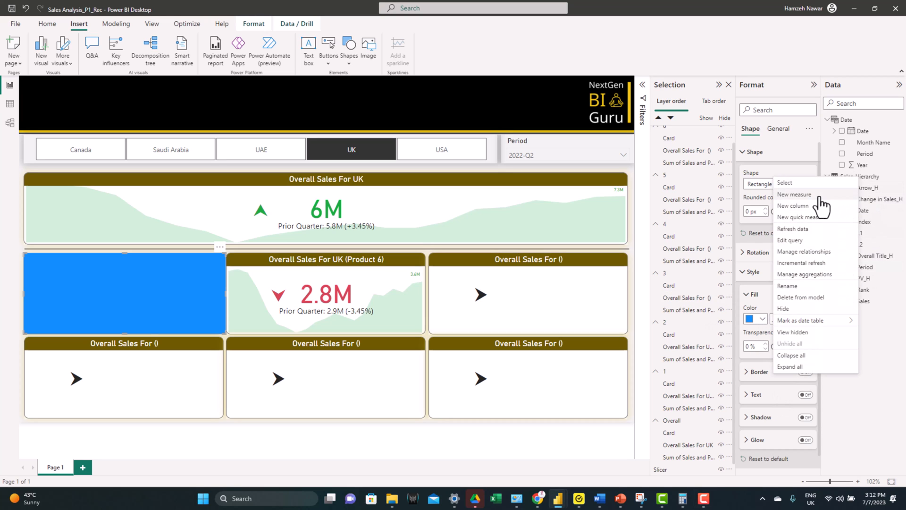
{"action": "left_click", "coordinate": [820, 196]}
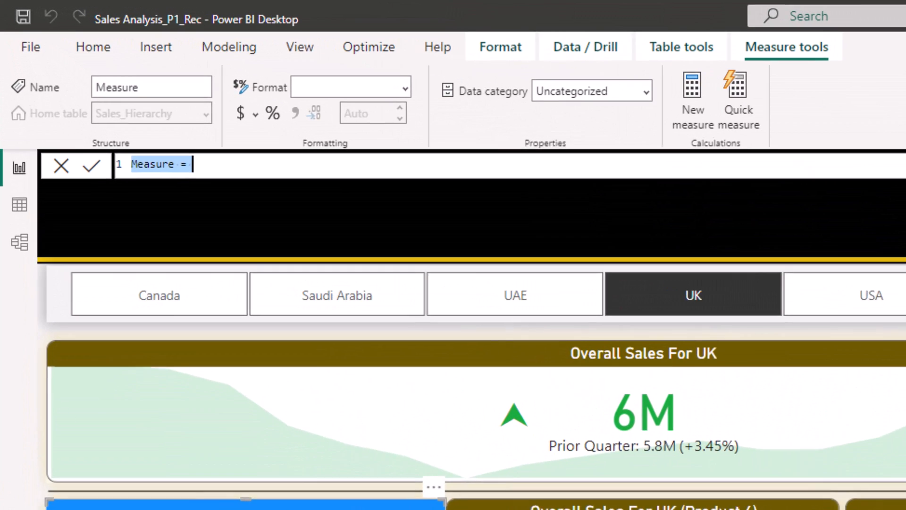
{"action": "type", "text": "Hide1_H = IF(CALCULATE(COUNT(Sales_Hierarchy[L2]),Sales_Hierarchy[Rank]=1)>0,\"#F2F2F200\",\"#F2F2F2\")"}
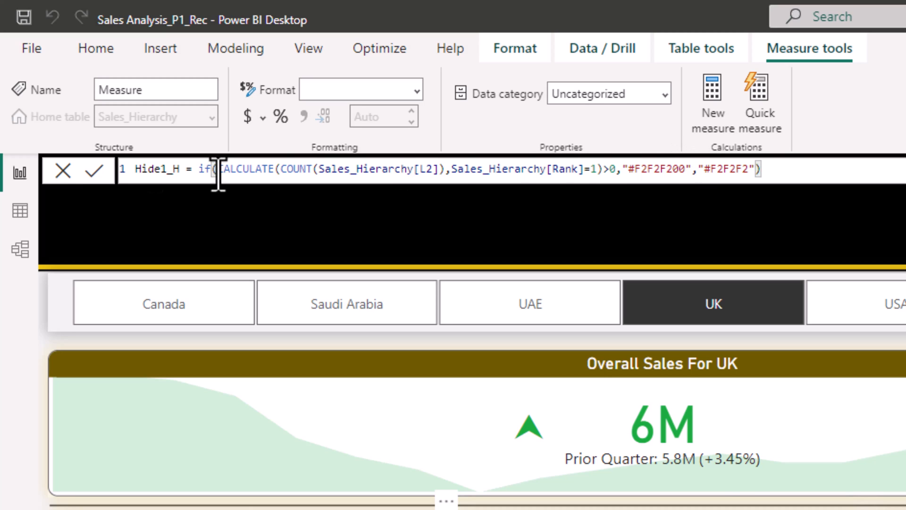
{"action": "left_click", "coordinate": [94, 171]}
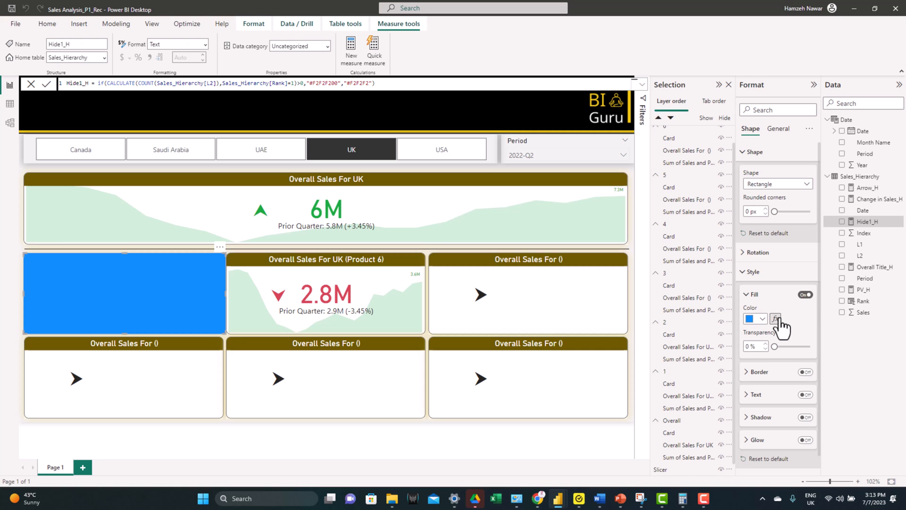
Step: Set the covering rectangle's fill colour to conditional formatting by field value, based on the Hide1_H measure
{"action": "left_click", "coordinate": [776, 318]}
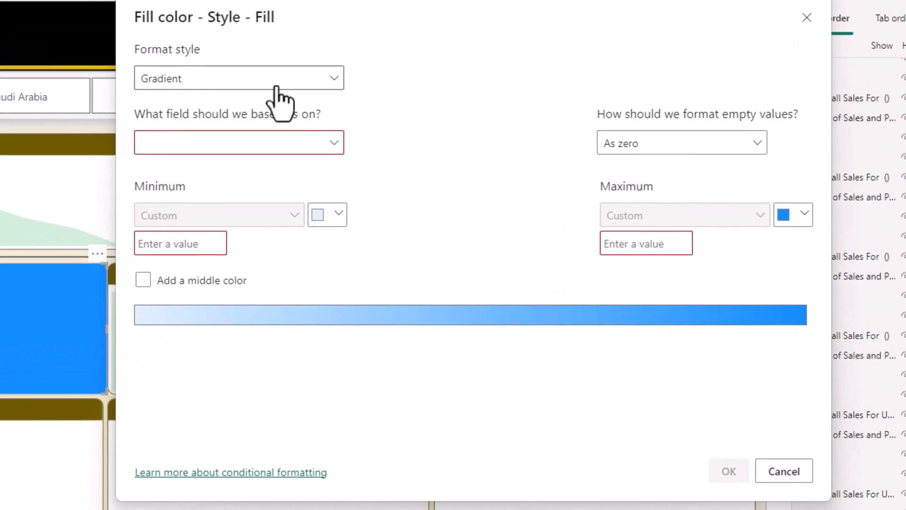
{"action": "left_click", "coordinate": [330, 141]}
{"action": "left_click", "coordinate": [225, 127]}
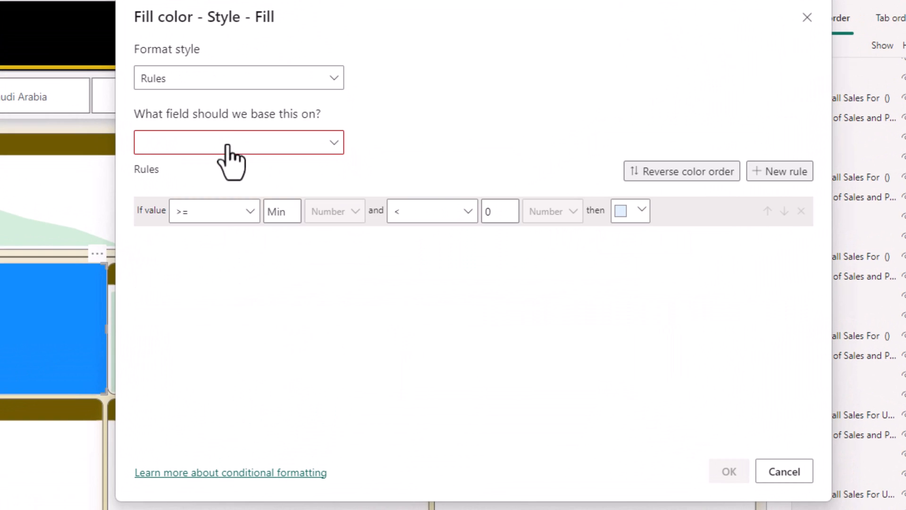
{"action": "left_click", "coordinate": [226, 81]}
{"action": "left_click", "coordinate": [200, 150]}
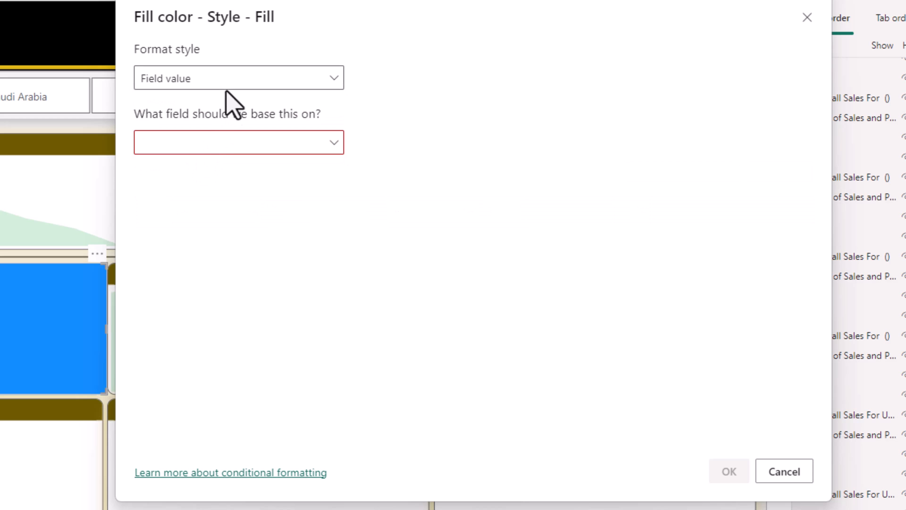
{"action": "left_click", "coordinate": [207, 143]}
{"action": "left_click", "coordinate": [145, 217]}
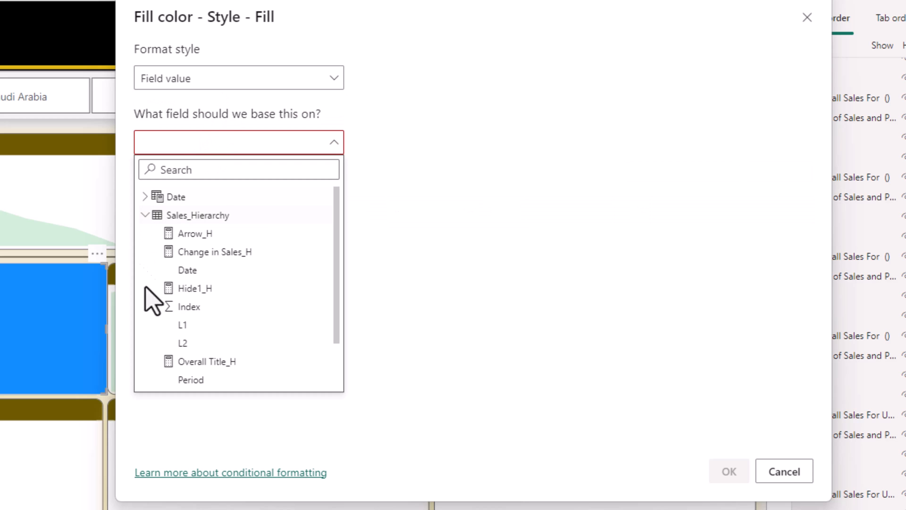
{"action": "left_click", "coordinate": [204, 288]}
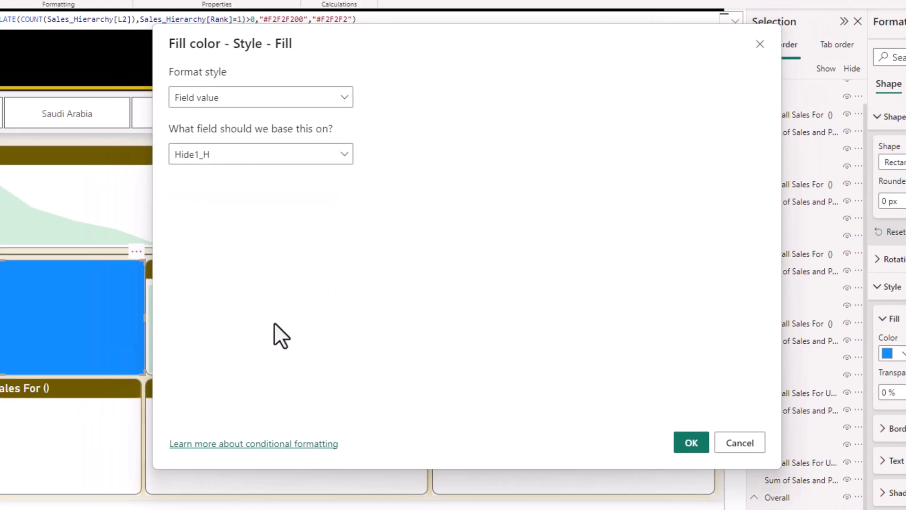
{"action": "left_click", "coordinate": [691, 443]}
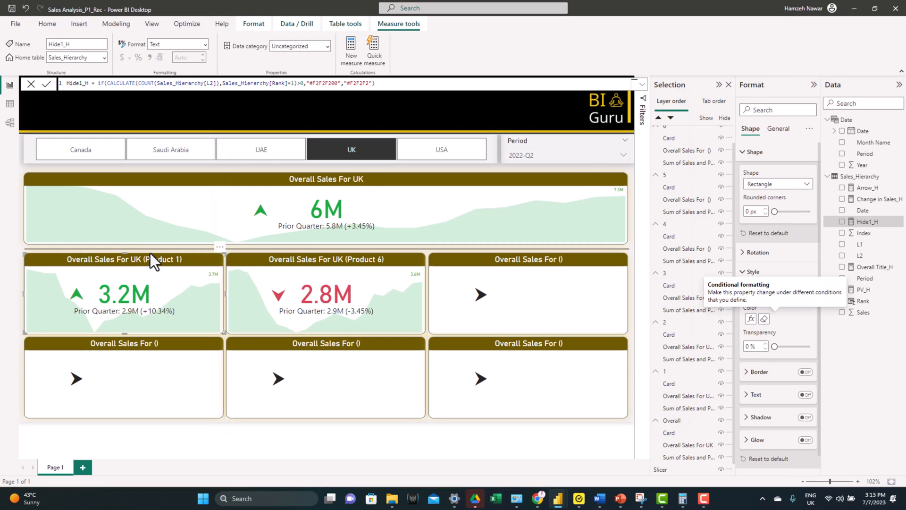
Step: Move the covering shape into KPI group 1 in the layer order and clear the selection
{"action": "scroll", "coordinate": [687, 392], "scroll_direction": "down", "scroll_amount": 1}
{"action": "scroll", "coordinate": [694, 420], "scroll_direction": "up", "scroll_amount": 1}
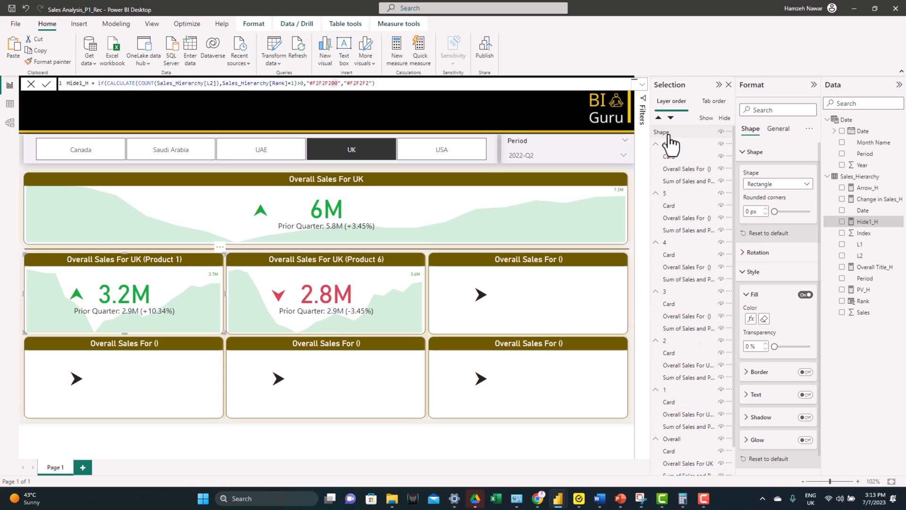
{"action": "left_click_drag", "start_coordinate": [668, 137], "coordinate": [688, 402]}
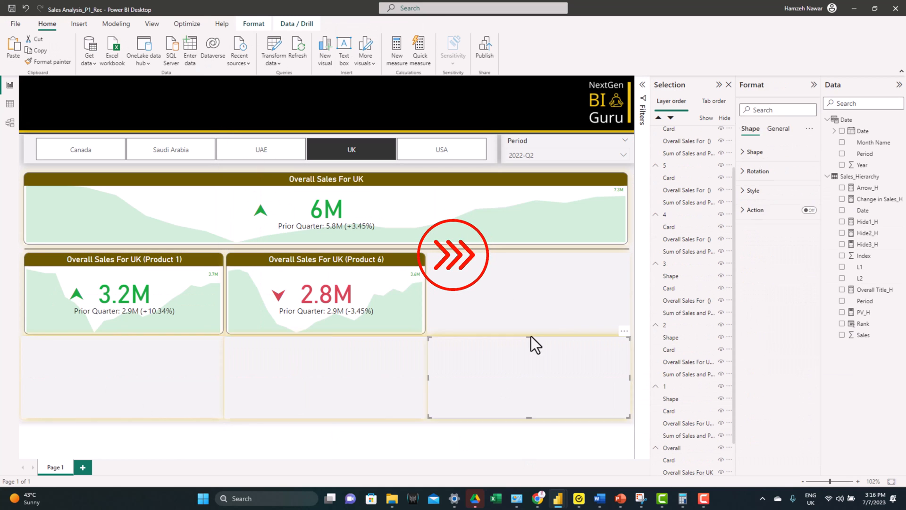
{"action": "left_click", "coordinate": [326, 443]}
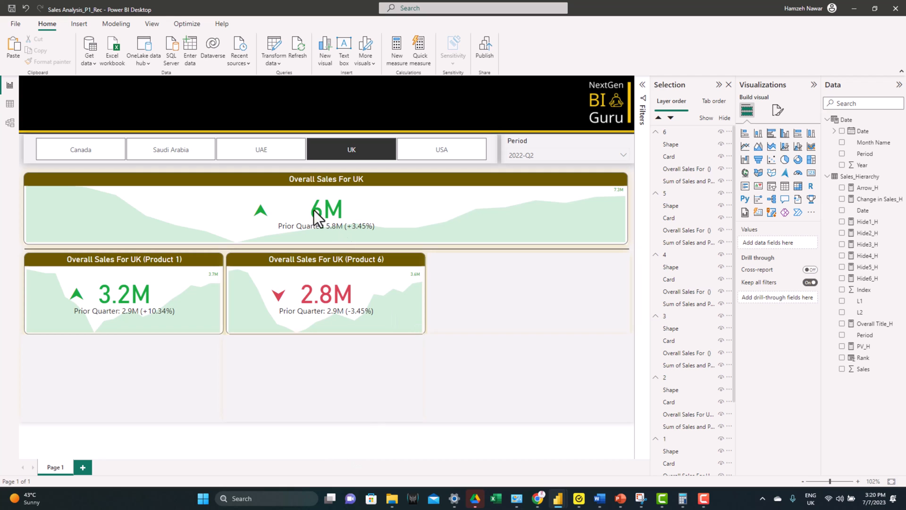
Step: Check how the sub-KPI groups hide and show by filtering the page to UAE, Saudi Arabia, UK, USA and Canada in turn
{"action": "left_click", "coordinate": [245, 153]}
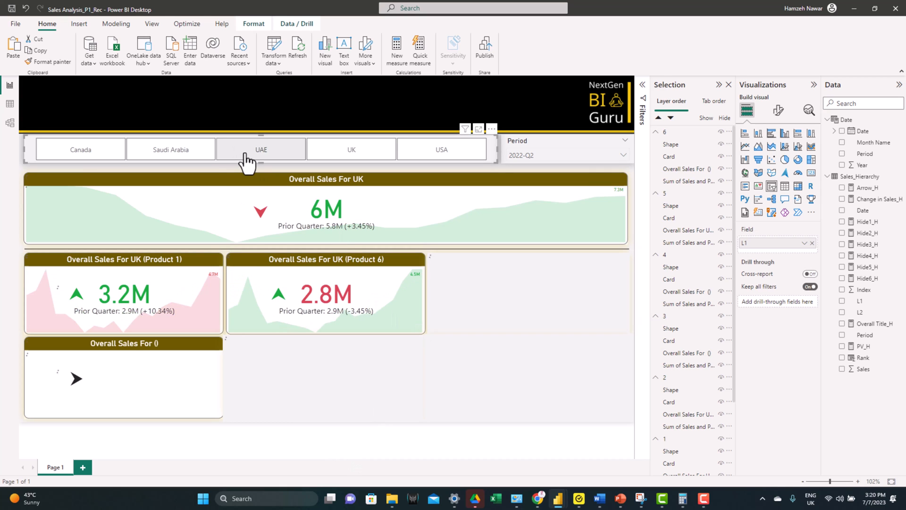
{"action": "left_click", "coordinate": [168, 153]}
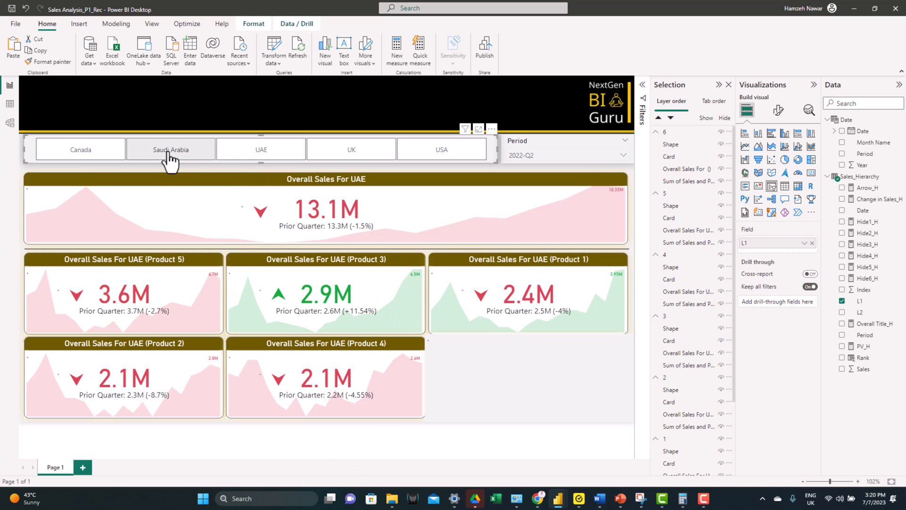
{"action": "left_click", "coordinate": [351, 156]}
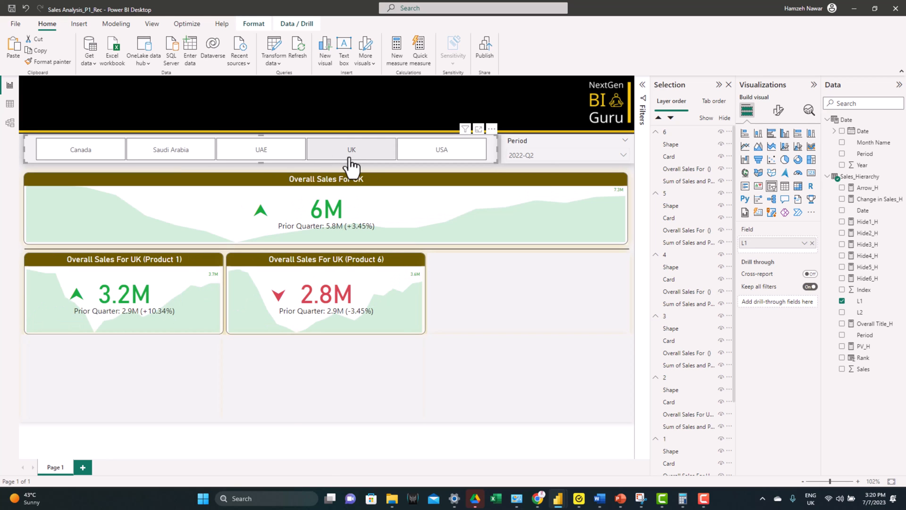
{"action": "left_click", "coordinate": [439, 158]}
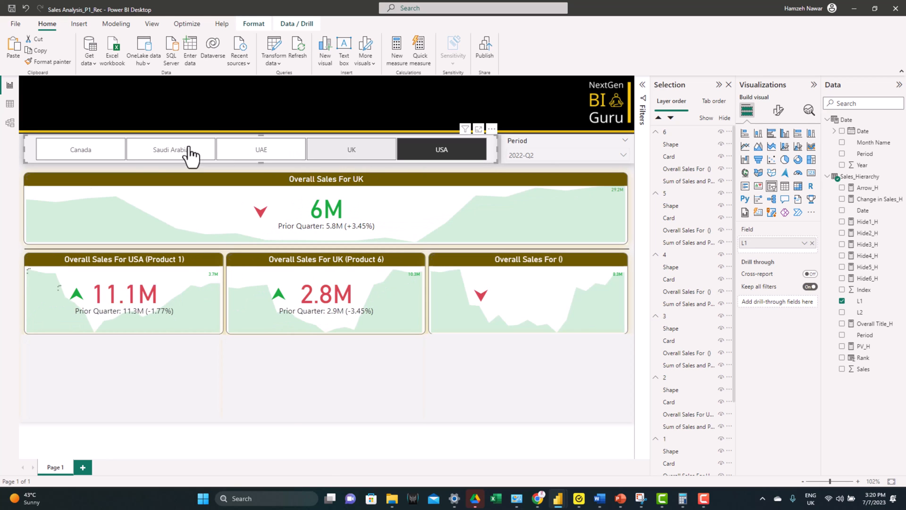
{"action": "left_click", "coordinate": [90, 153]}
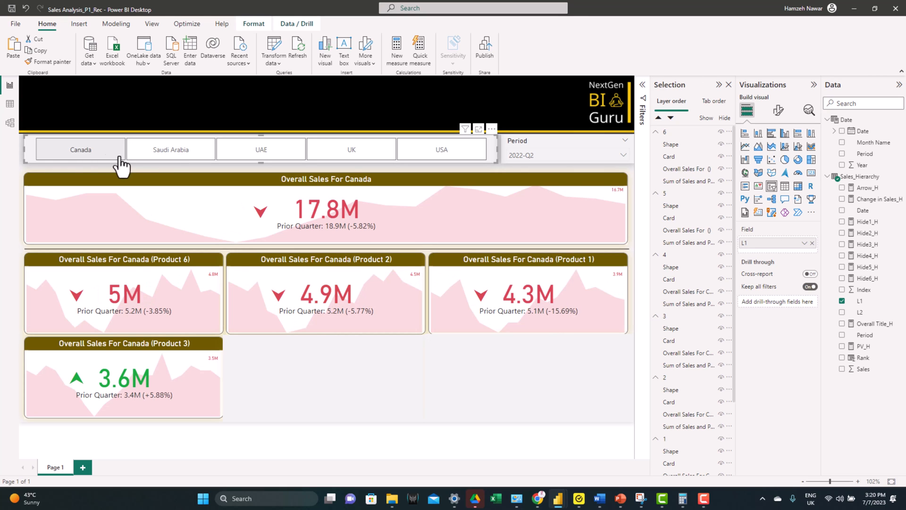
Step: Filter the page to Saudi Arabia and set the period to 2022-Q4
{"action": "left_click", "coordinate": [176, 158]}
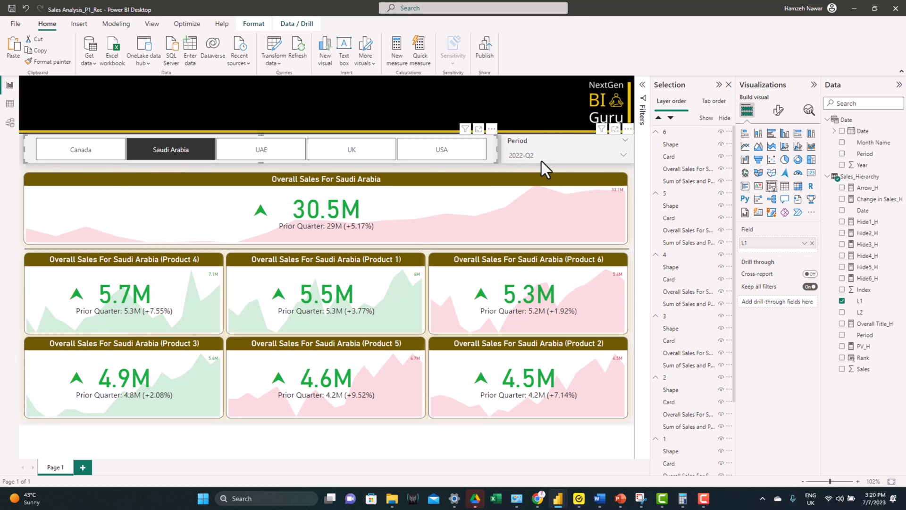
{"action": "left_click", "coordinate": [543, 154]}
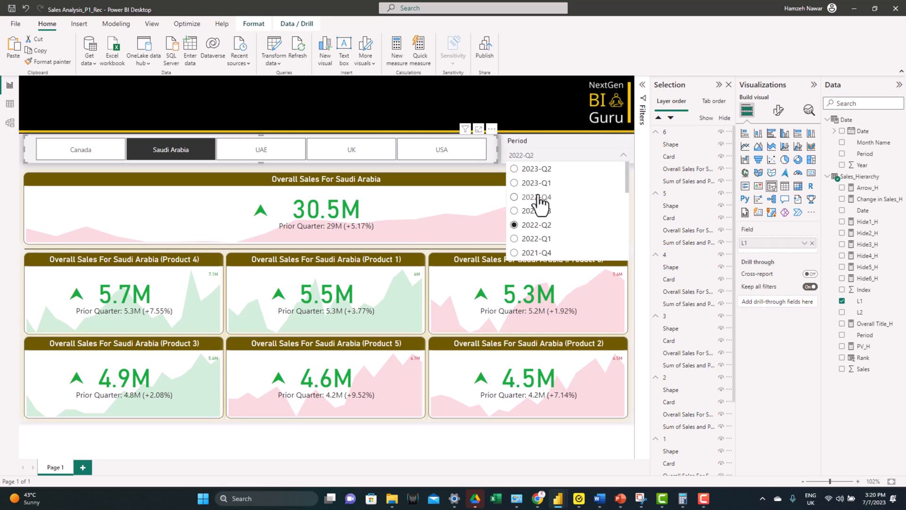
{"action": "left_click", "coordinate": [500, 434]}
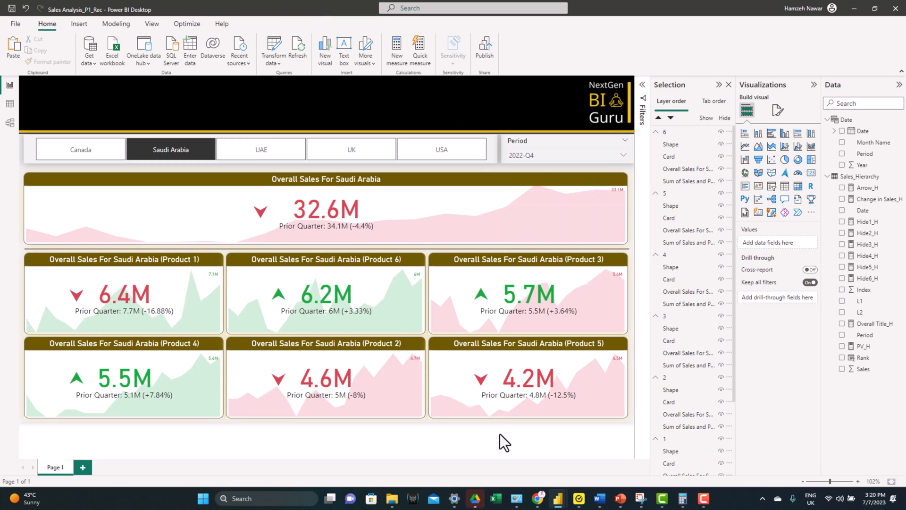